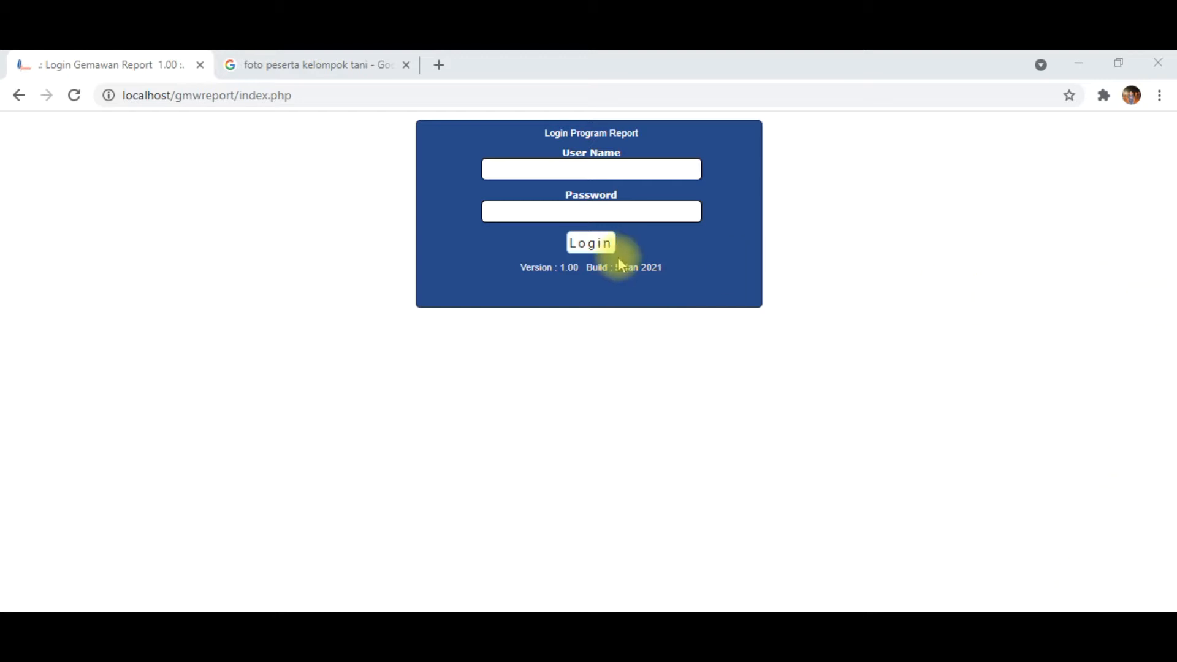
- Log in to the report program with the account's user name and password
left_click(604, 170)
type("budi")
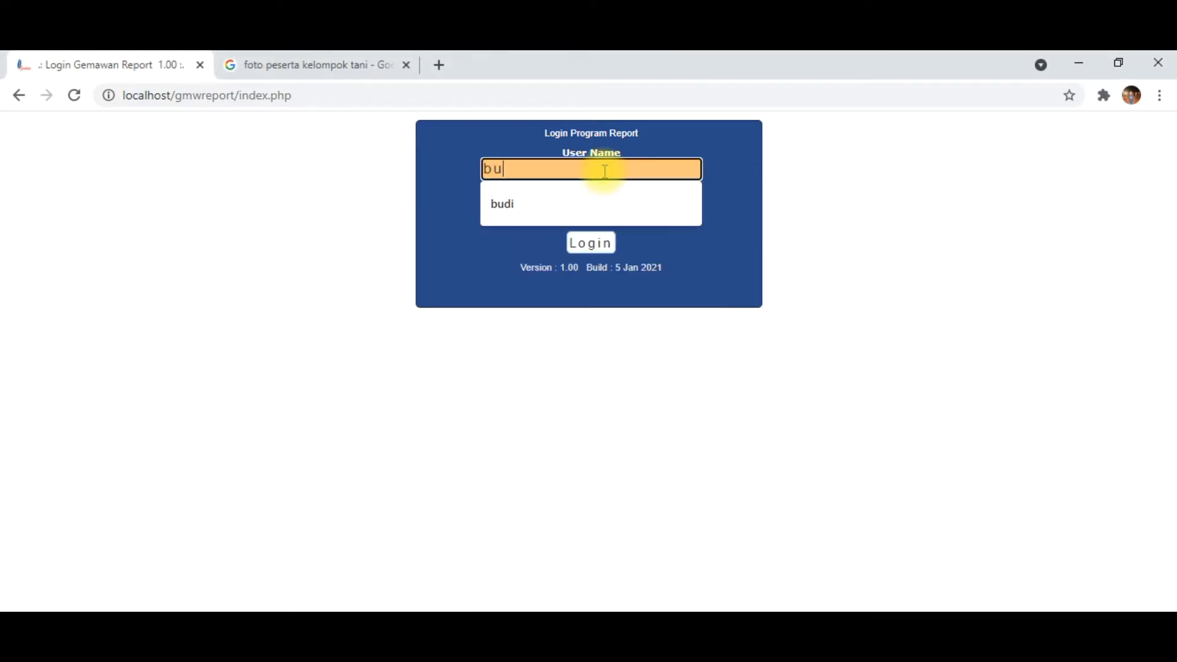
left_click(572, 213)
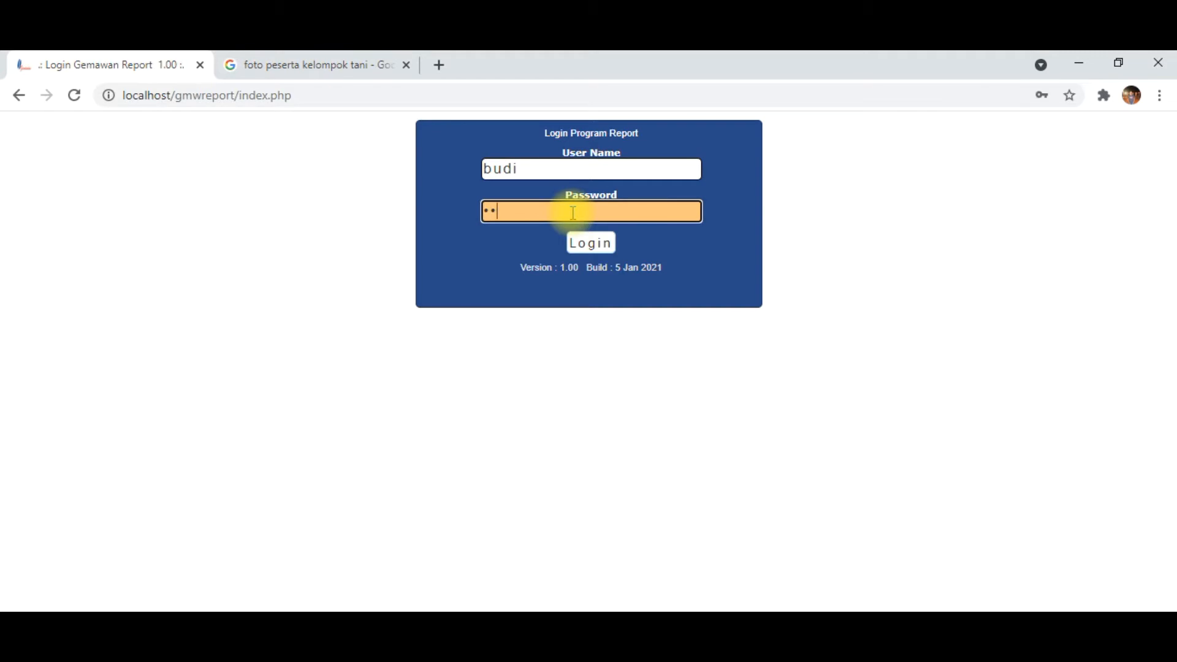
left_click(579, 246)
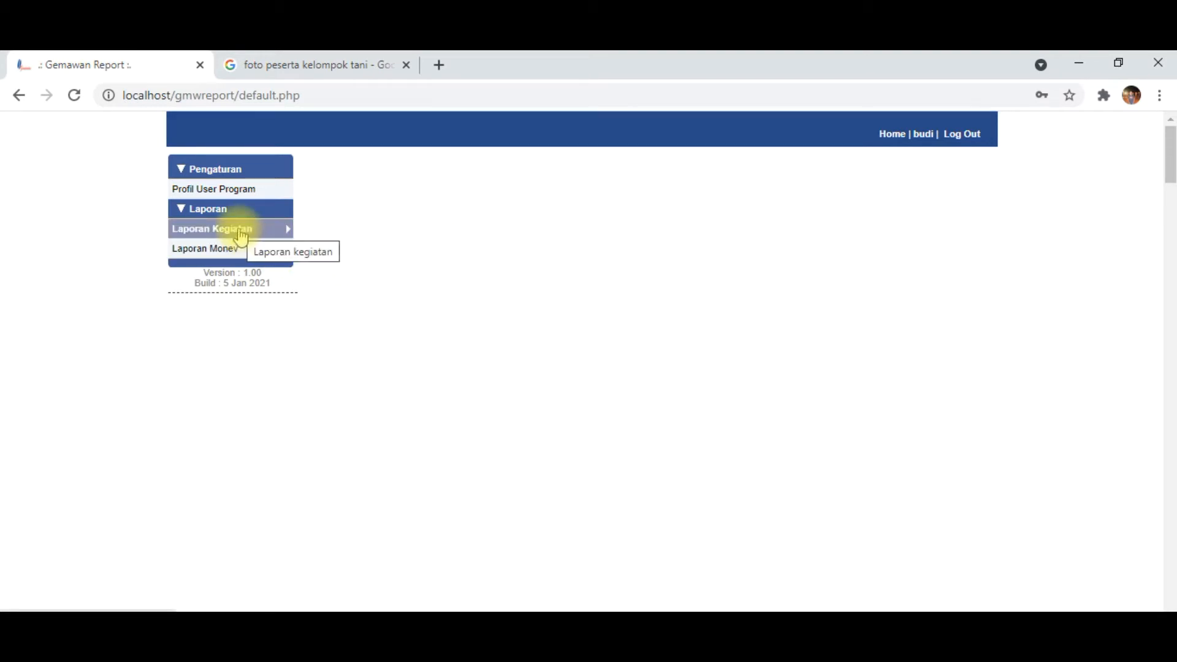
- Add a new report under Laporan Kegiatan and title it "Pendamping Petani Organik"
left_click(241, 236)
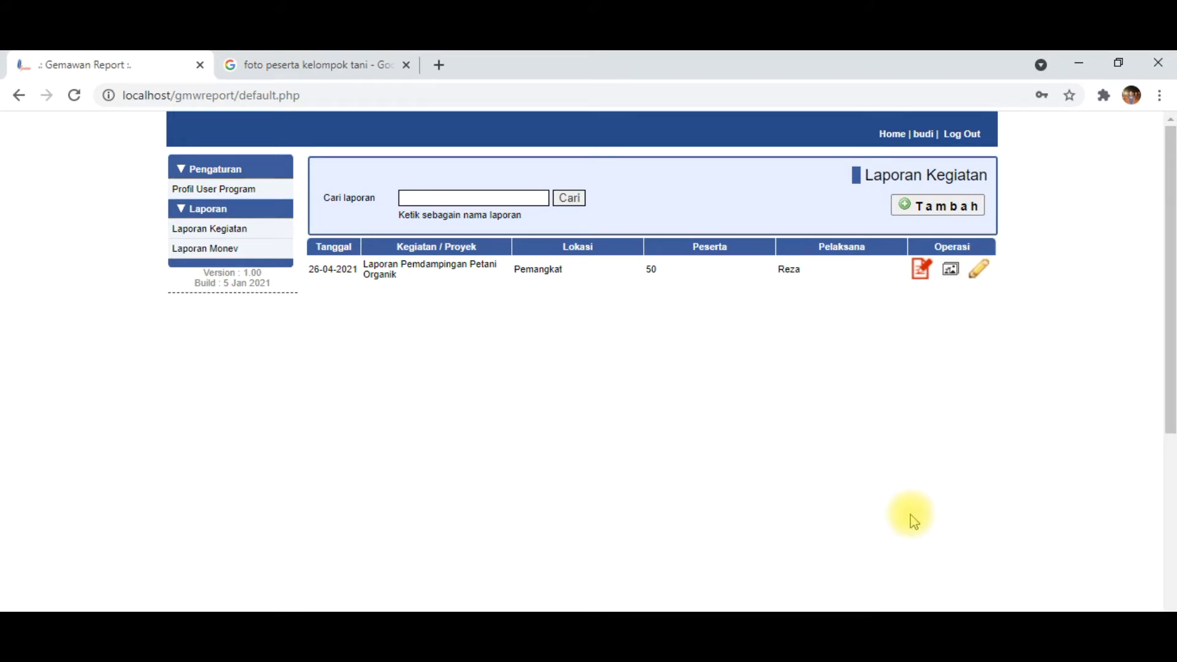
left_click(938, 212)
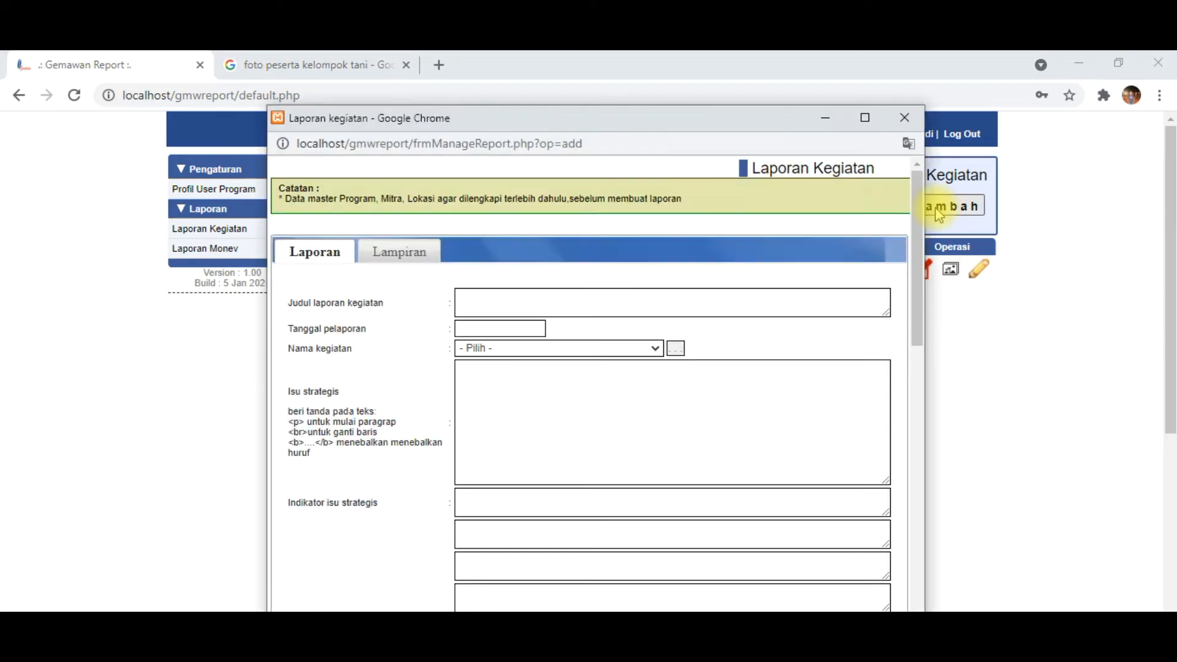
left_click(646, 298)
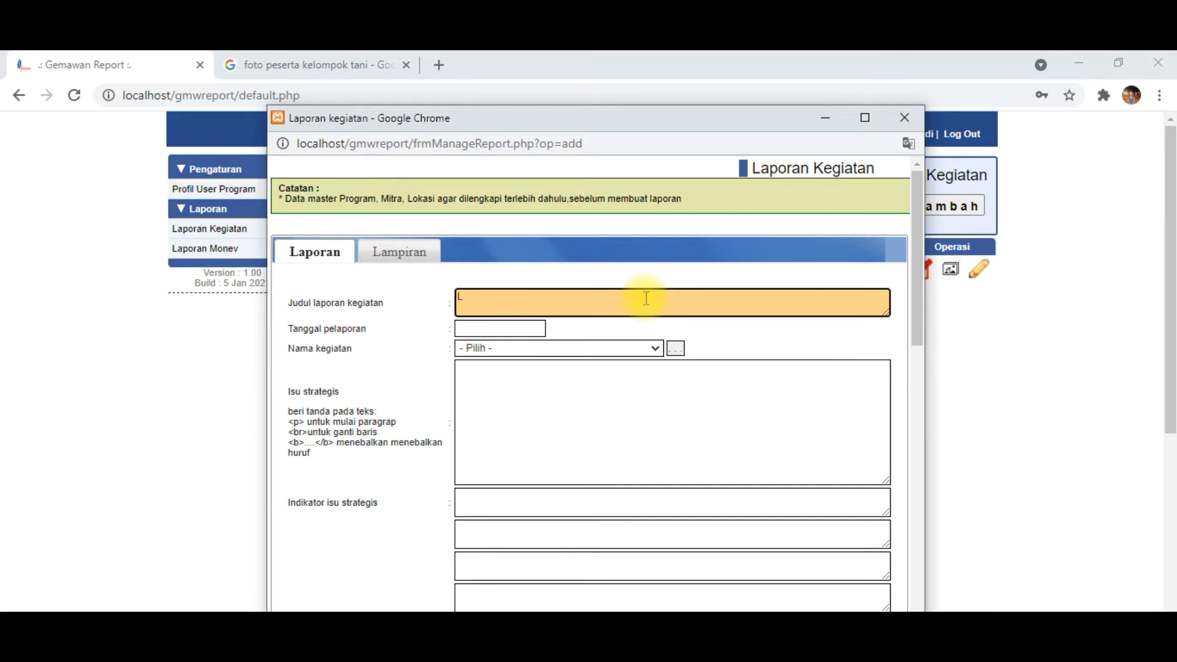
type("Pendamping Petani Orgnik")
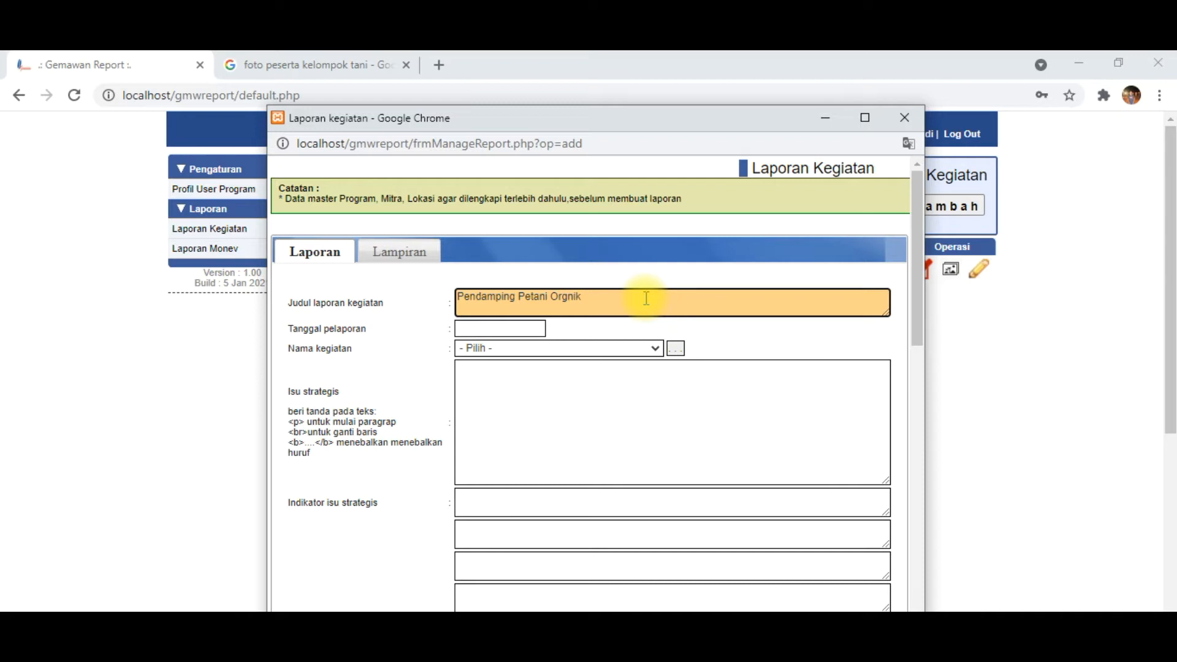
key("BackSpace")
type("anik")
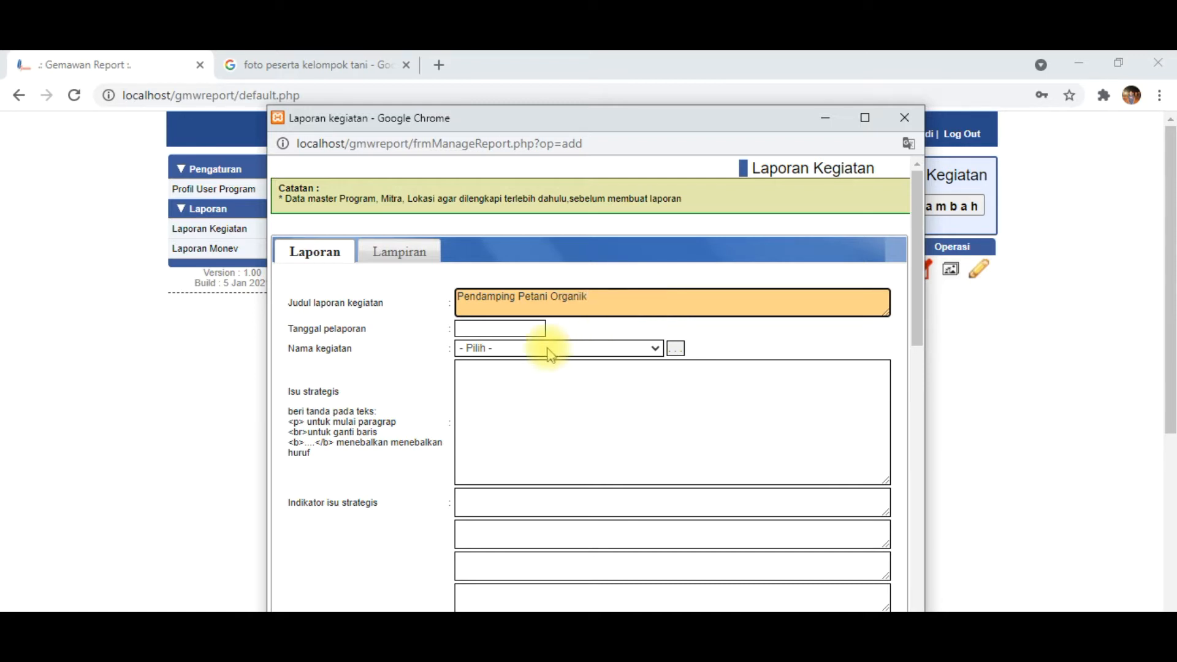
- Set the reporting date to 27-04-2021 and choose Pendampingan Petani Organik as the activity name
left_click(521, 329)
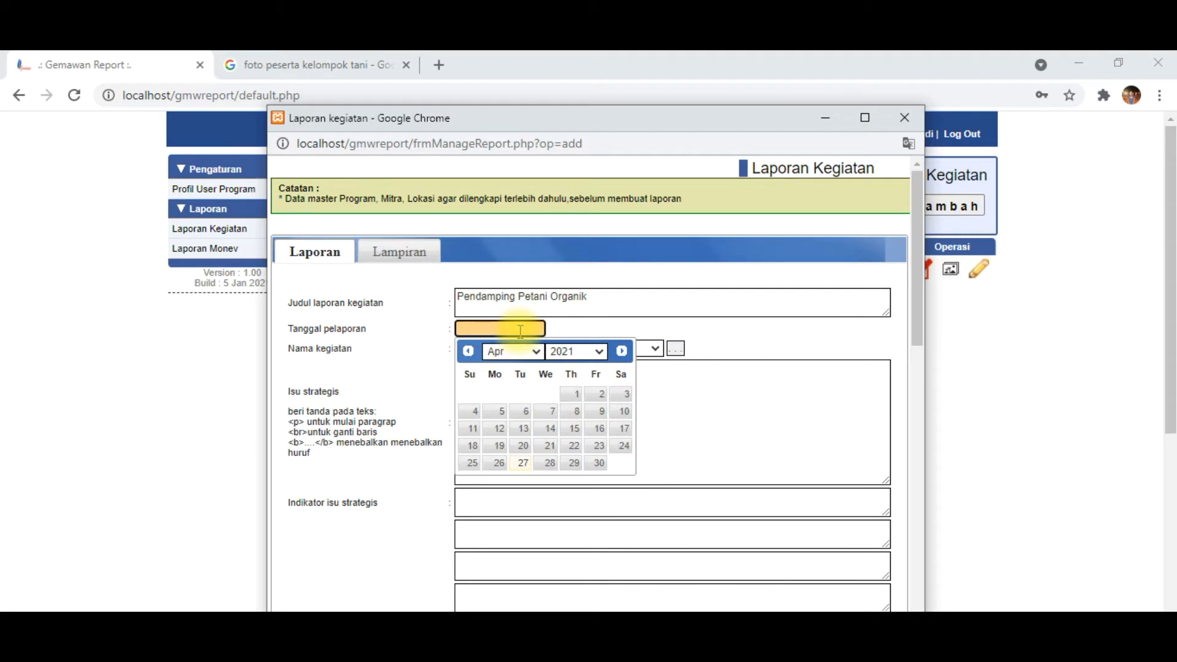
left_click(522, 463)
left_click(512, 349)
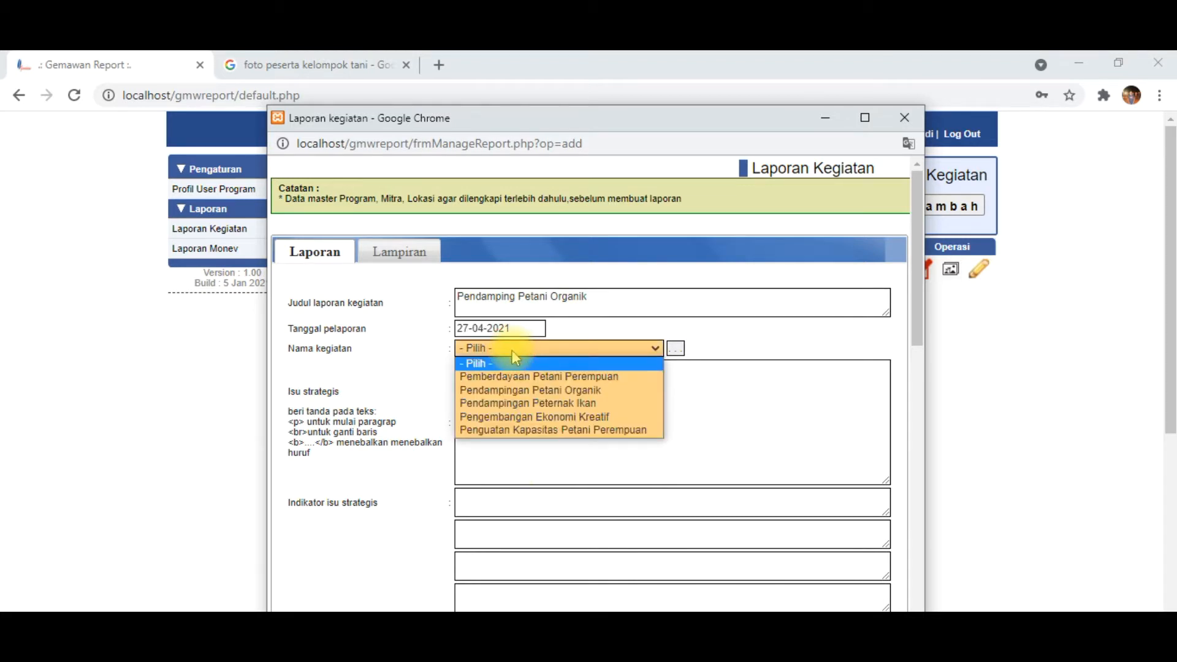
left_click(513, 390)
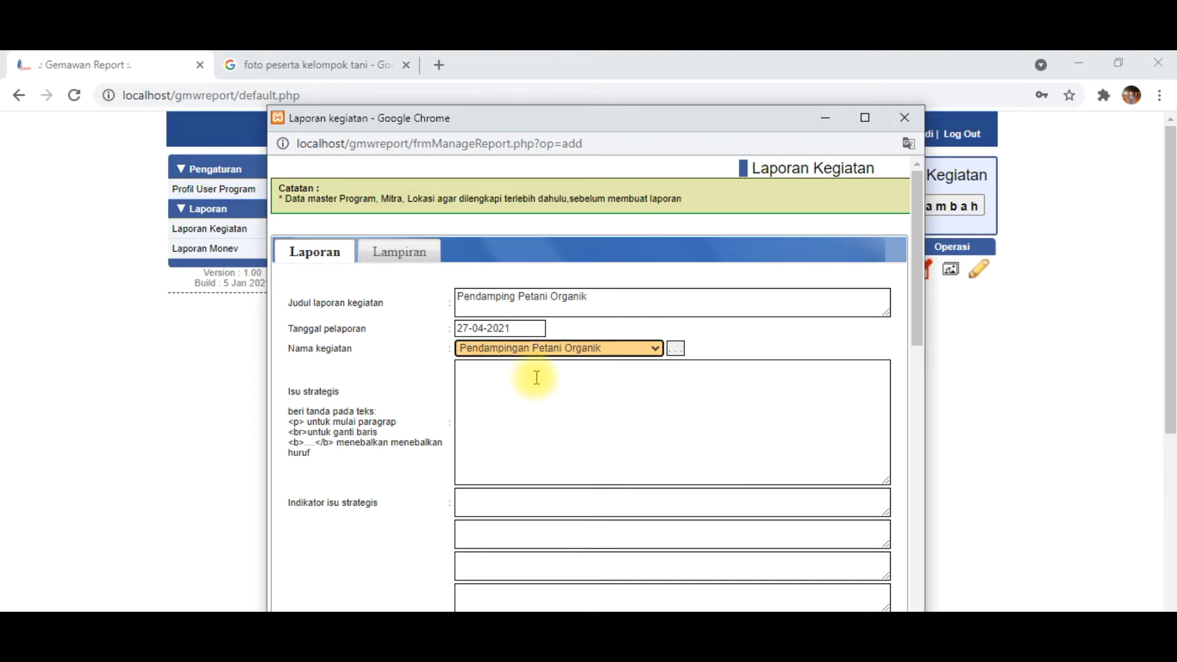
- Switch to Reporting Web-based.docx in LibreOffice Writer and select the first two paragraphs beside "Proses dan alur kegiatan"
left_click(537, 385)
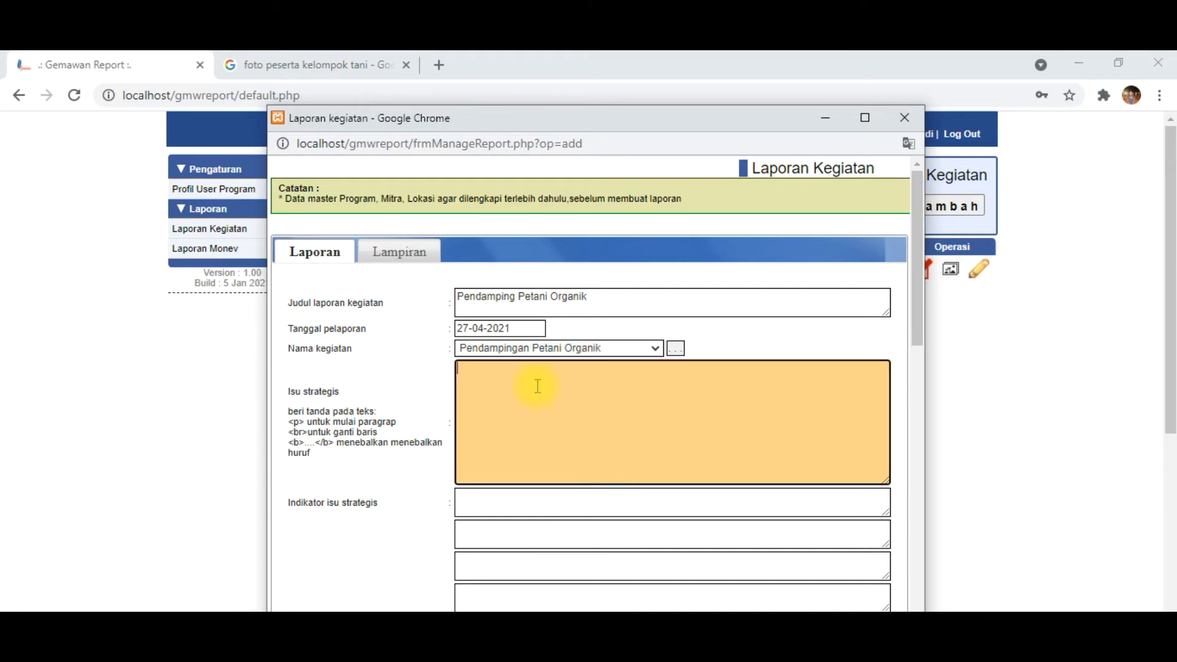
left_click(637, 650)
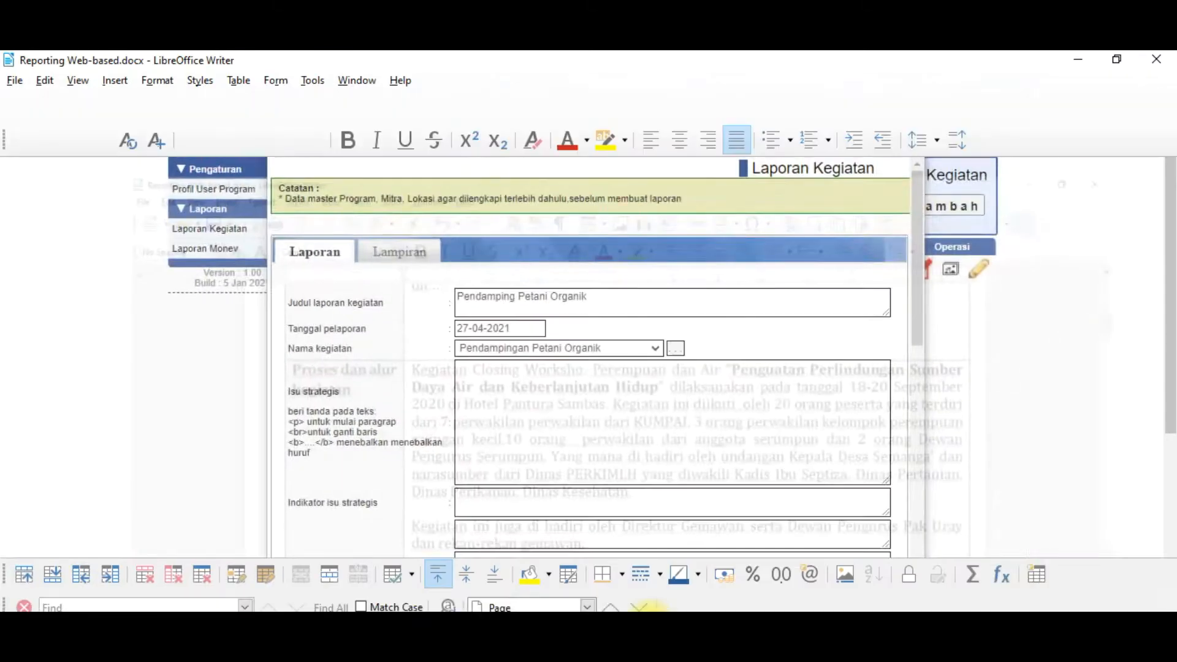
left_click_drag(338, 286, 552, 507)
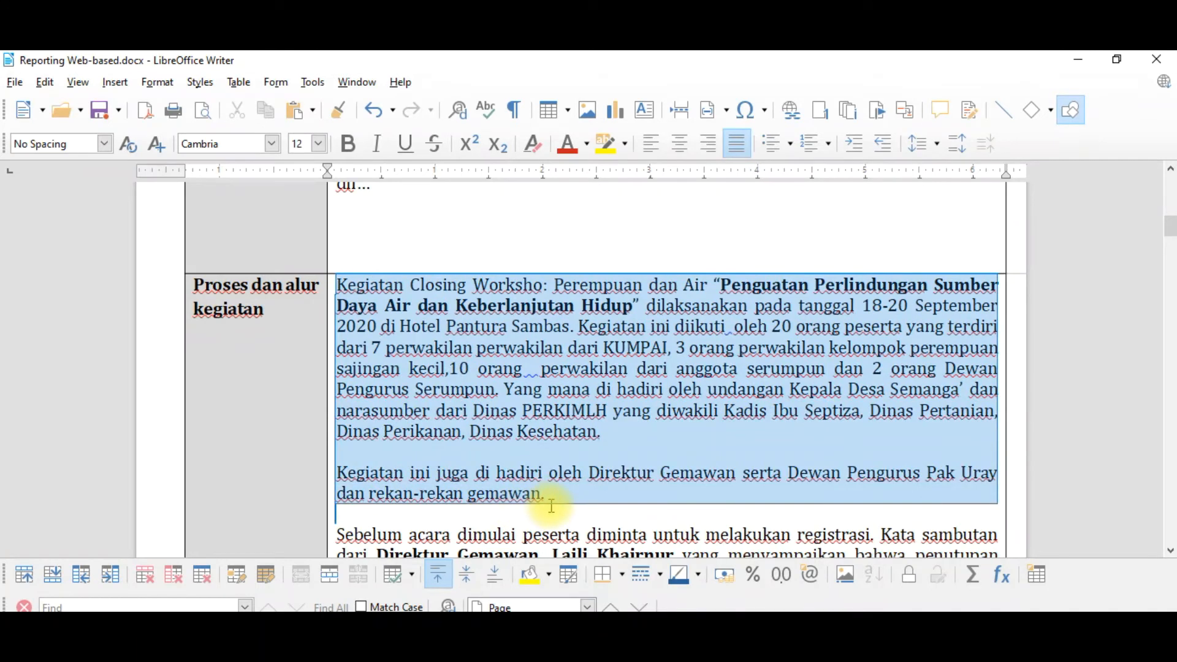
- Return to the report form in Chrome and fill Isu strategis with the numbered lines "1. Isu 1", "2. Isu 2" and "3. Isu"
left_click(530, 650)
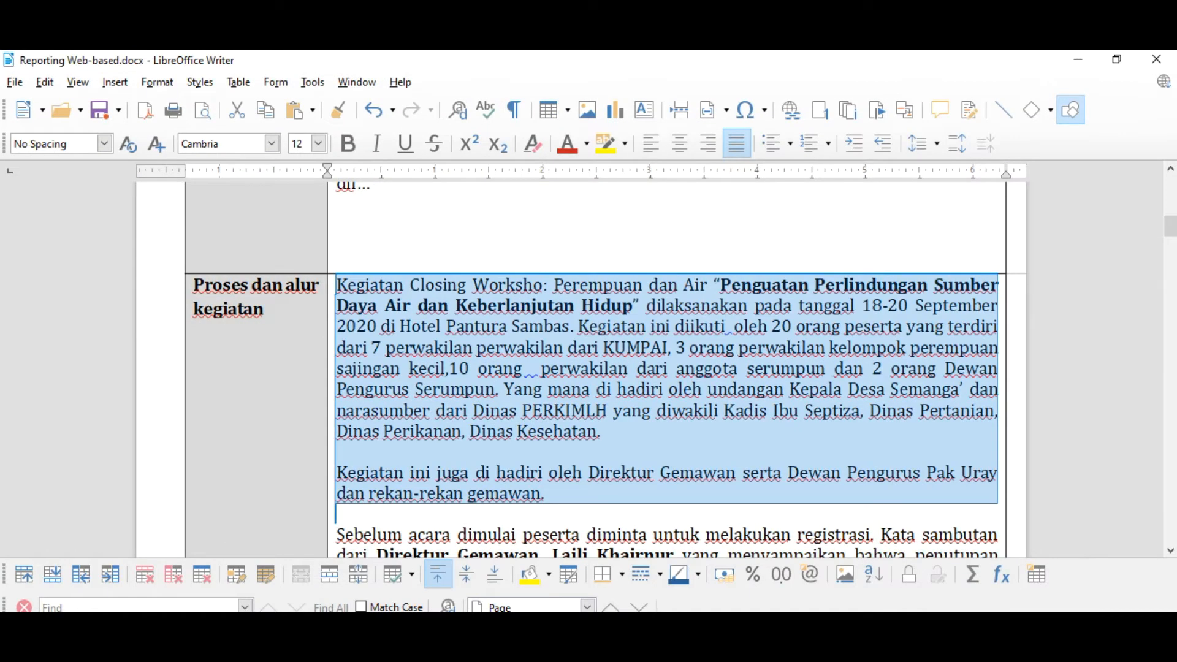
left_click(530, 650)
left_click(467, 604)
left_click(530, 650)
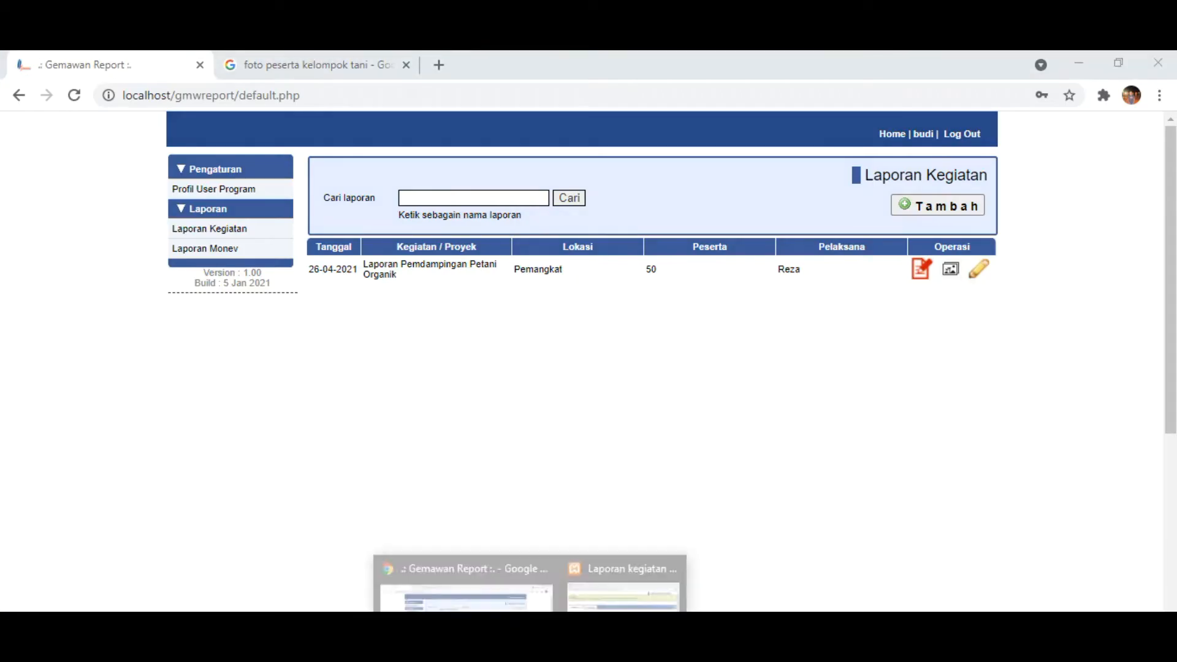
left_click(624, 592)
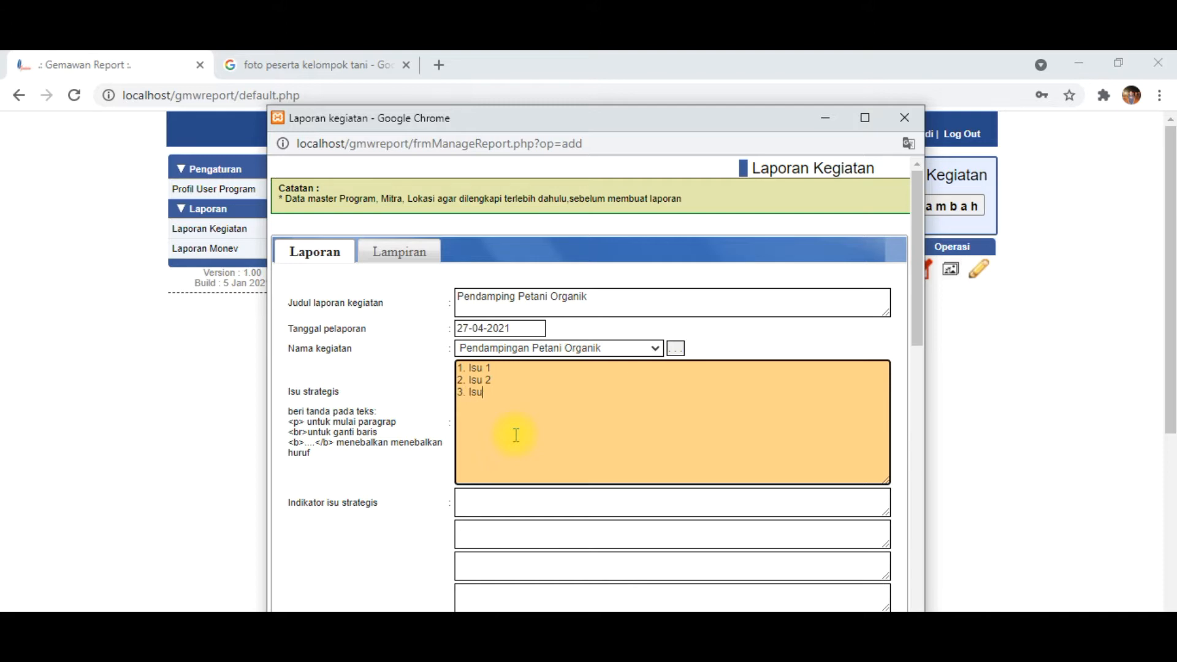
- Enter "1. Indikator 1" as the first entry of Indikator isu strategis
left_click(504, 498)
scroll(504, 498, "down", 4)
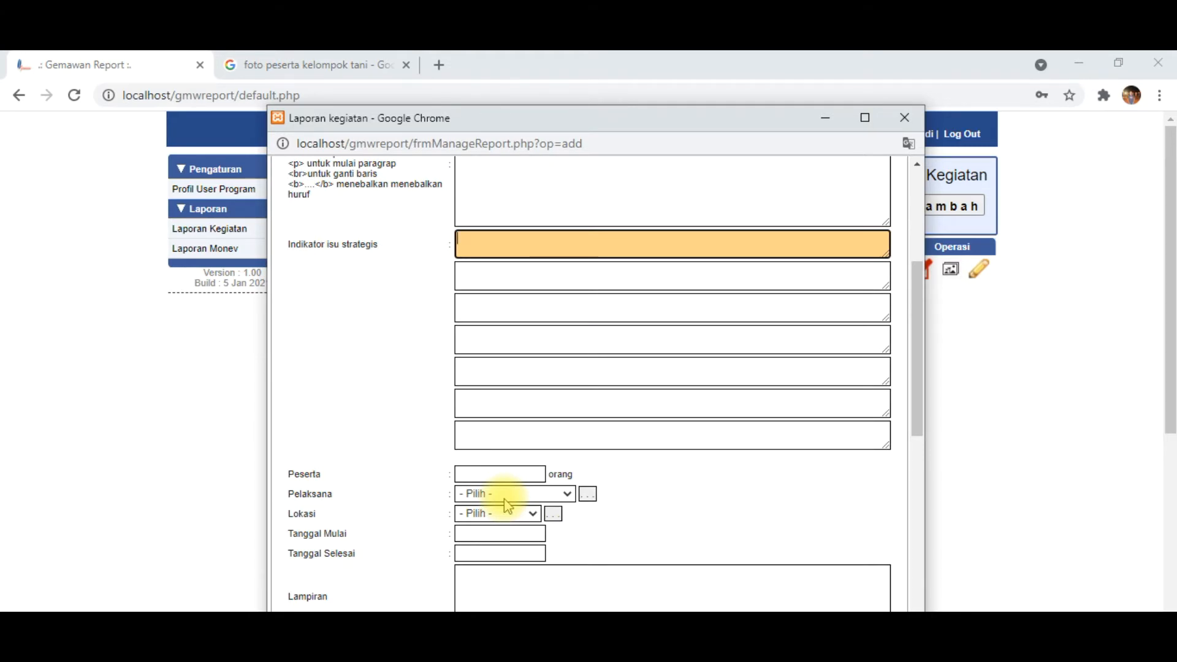
type("Indikator 1")
left_click_drag(533, 240, 441, 238)
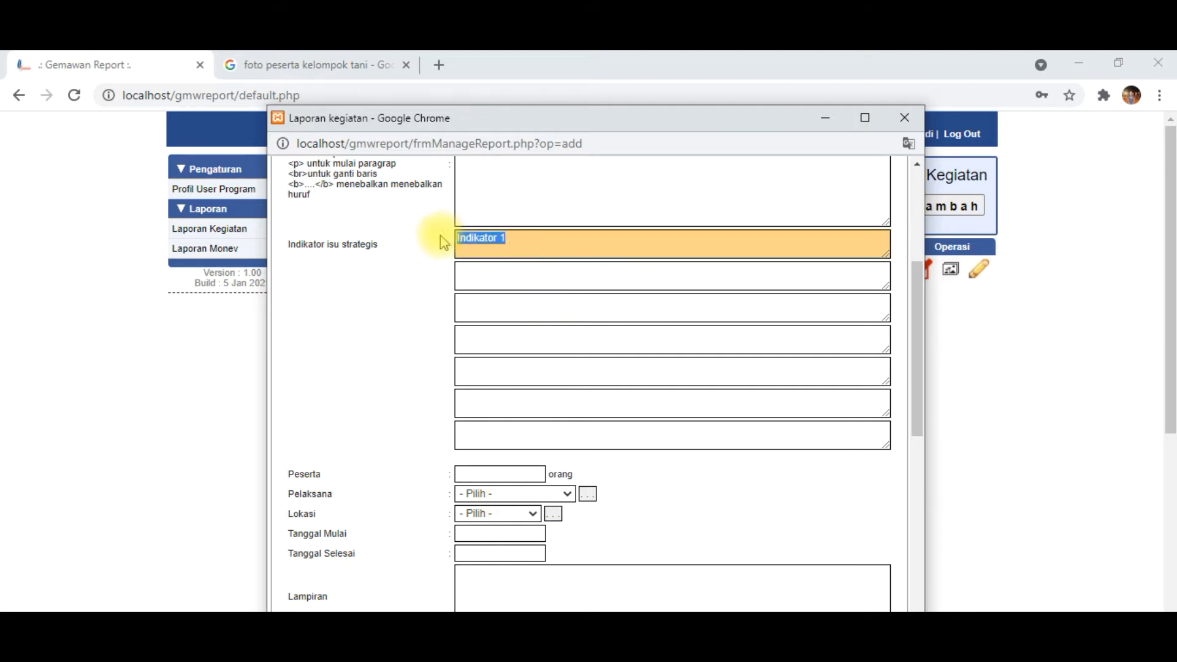
left_click(460, 239)
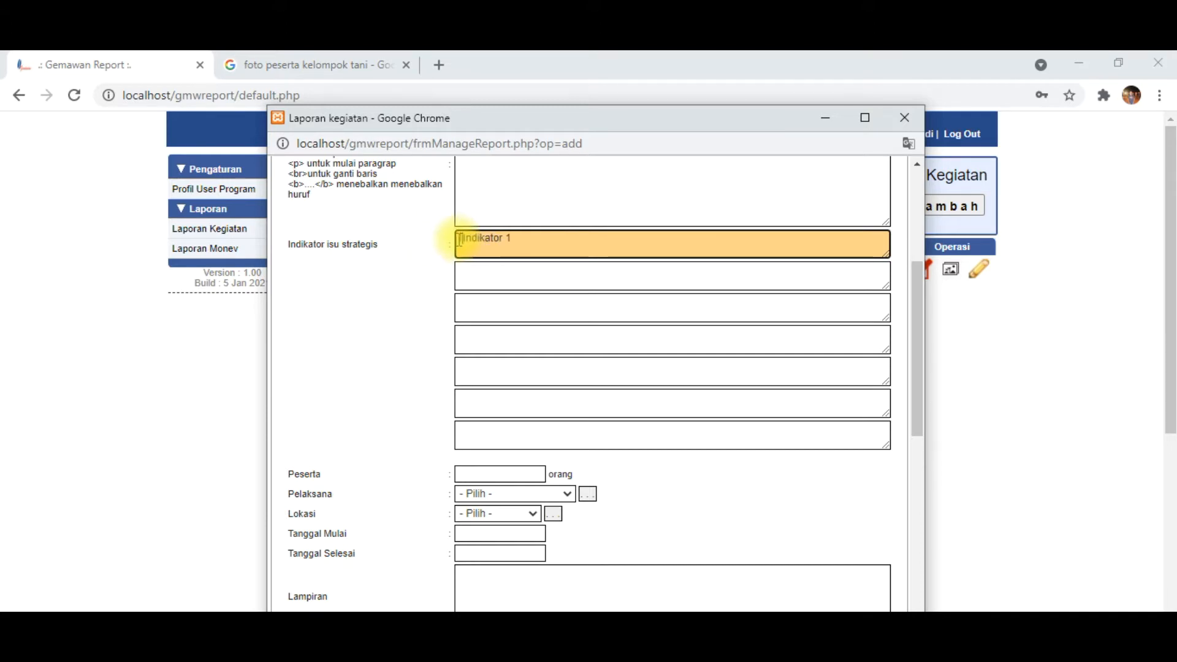
type("1")
key("BackSpace")
type(".")
- Copy the "1. Indikator 1" text into the six remaining Indikator isu strategis fields
left_click_drag(524, 238, 440, 236)
key("ctrl+c")
left_click(488, 268)
key("ctrl+v")
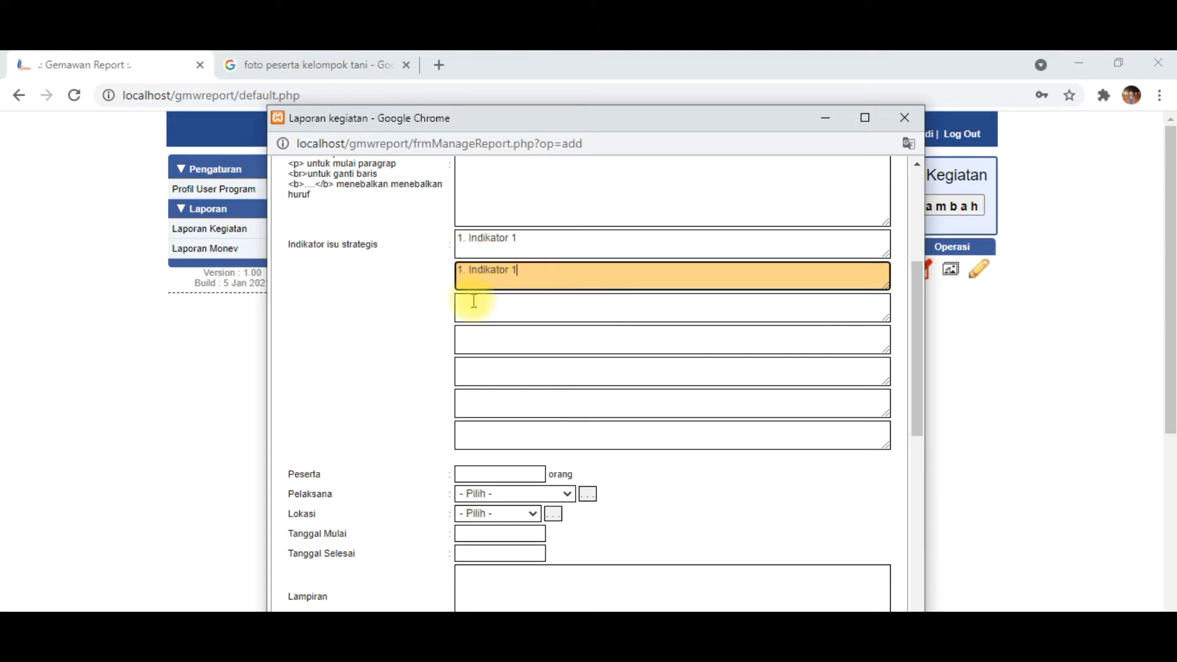
left_click(474, 301)
key("ctrl+v")
left_click(468, 337)
key("ctrl+v")
left_click(468, 368)
key("ctrl+v")
left_click(468, 388)
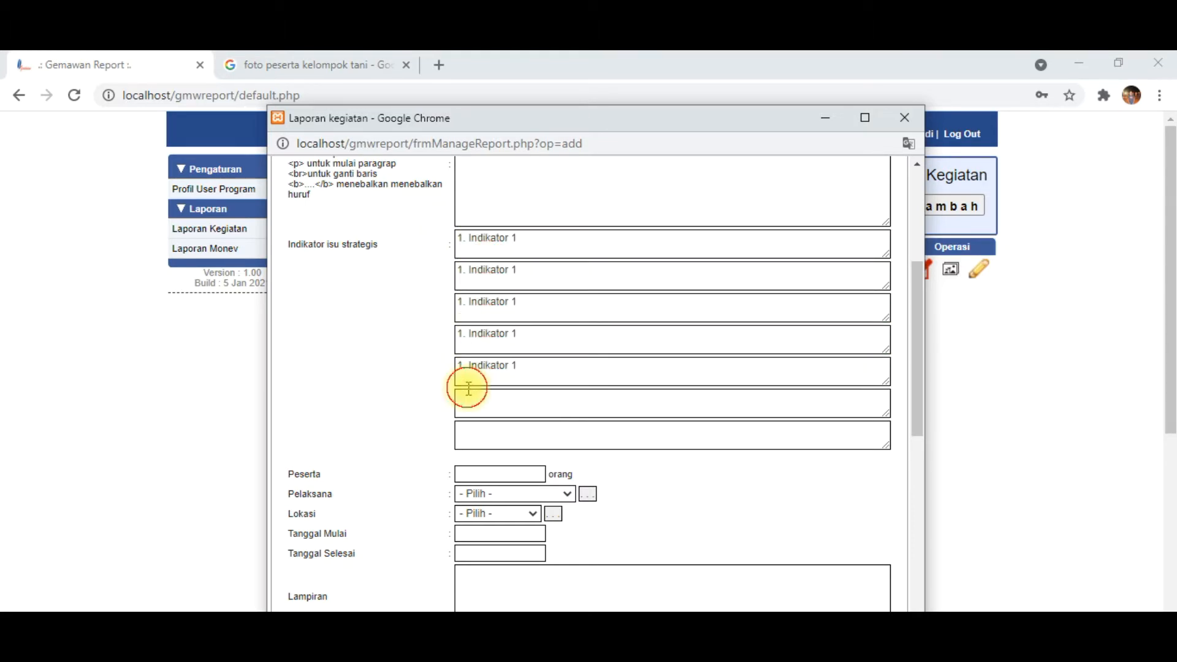
key("ctrl+v")
left_click(466, 434)
key("ctrl+v")
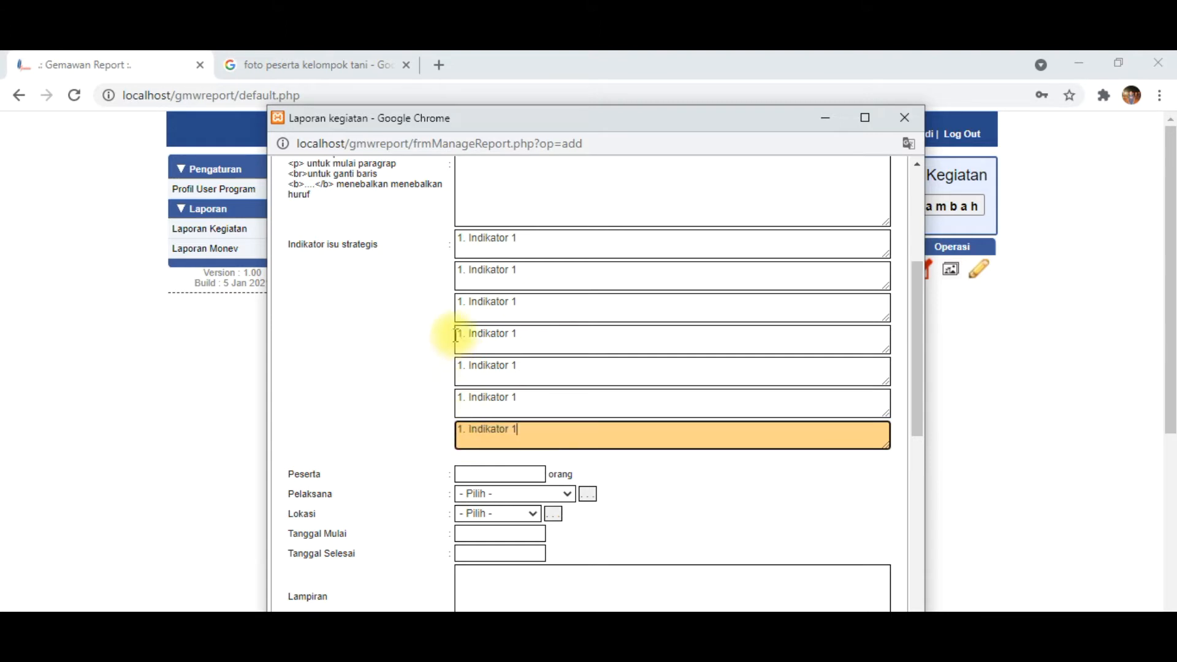
- Renumber the leading digits of the second to fifth indicator entries as 2, 3, 4 and 5
left_click(460, 271)
type("2")
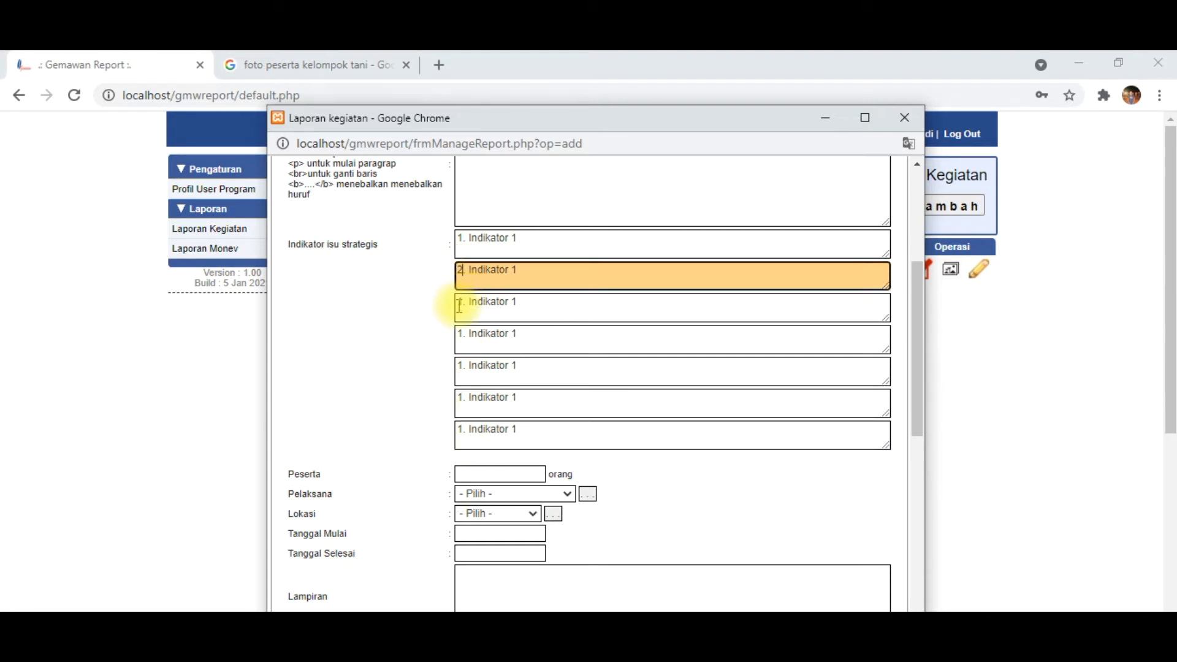
double_click(459, 302)
type("3")
double_click(459, 333)
type("4")
double_click(459, 365)
type("5")
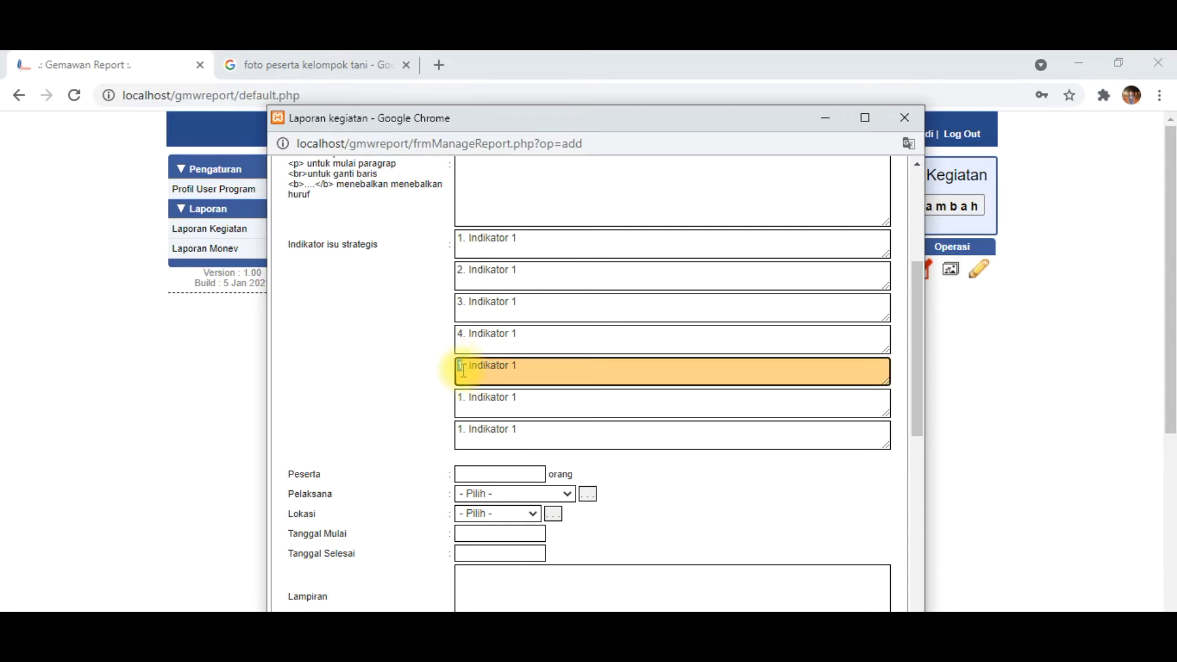
- Clear the text from the last two Indikator isu strategis fields
left_click_drag(459, 398, 535, 399)
key("BackSpace")
left_click_drag(573, 433, 450, 428)
key("ctrl+c")
key("BackSpace")
- Set Peserta to 50 people and choose the implementer's name for Pelaksana
scroll(555, 427, "down", 1)
left_click(498, 387)
left_click(470, 420)
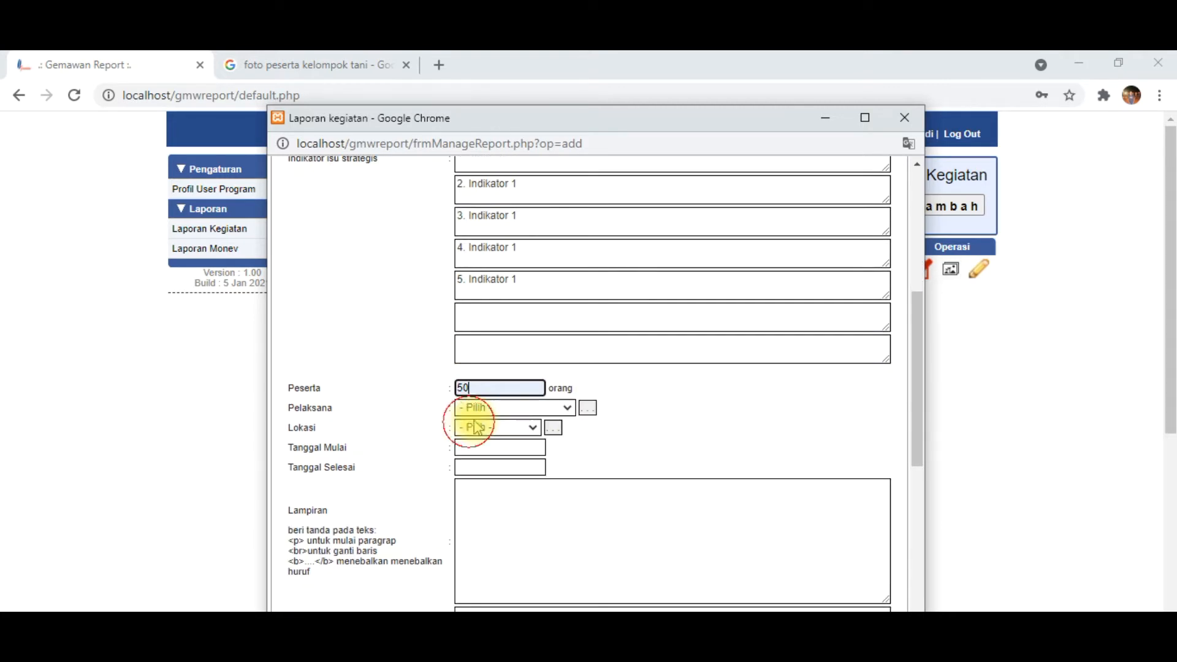
left_click(501, 408)
left_click(484, 476)
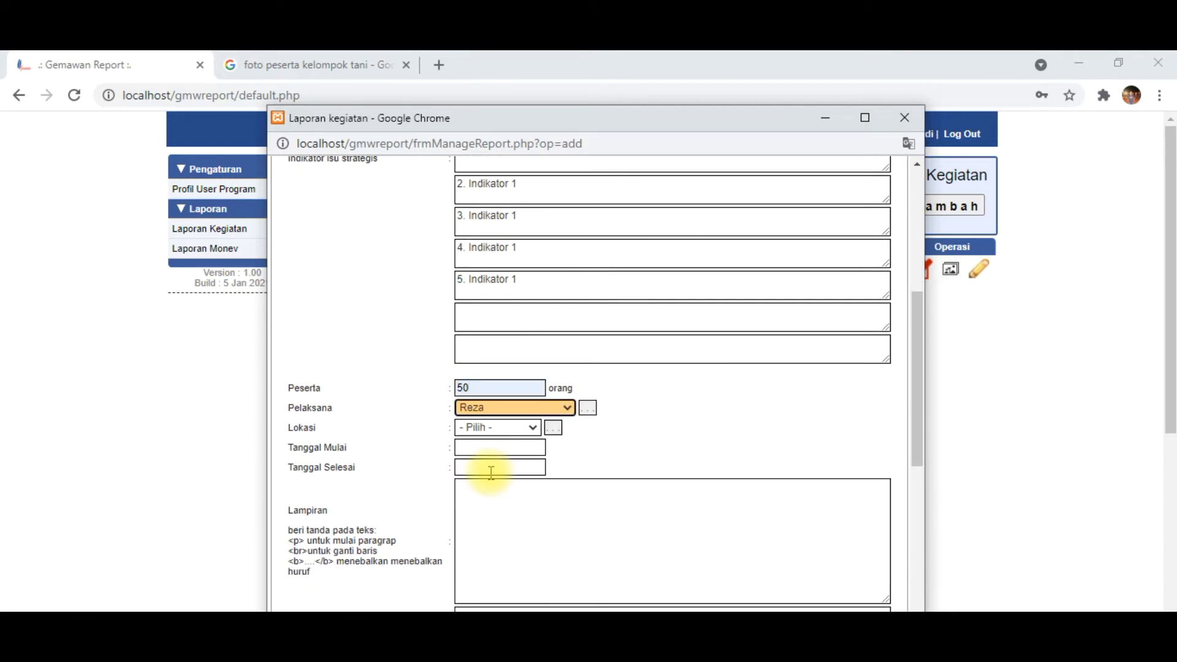
- Set the location to Sambas and the activity period from 03-04-2021 to 24-04-2021
left_click(508, 427)
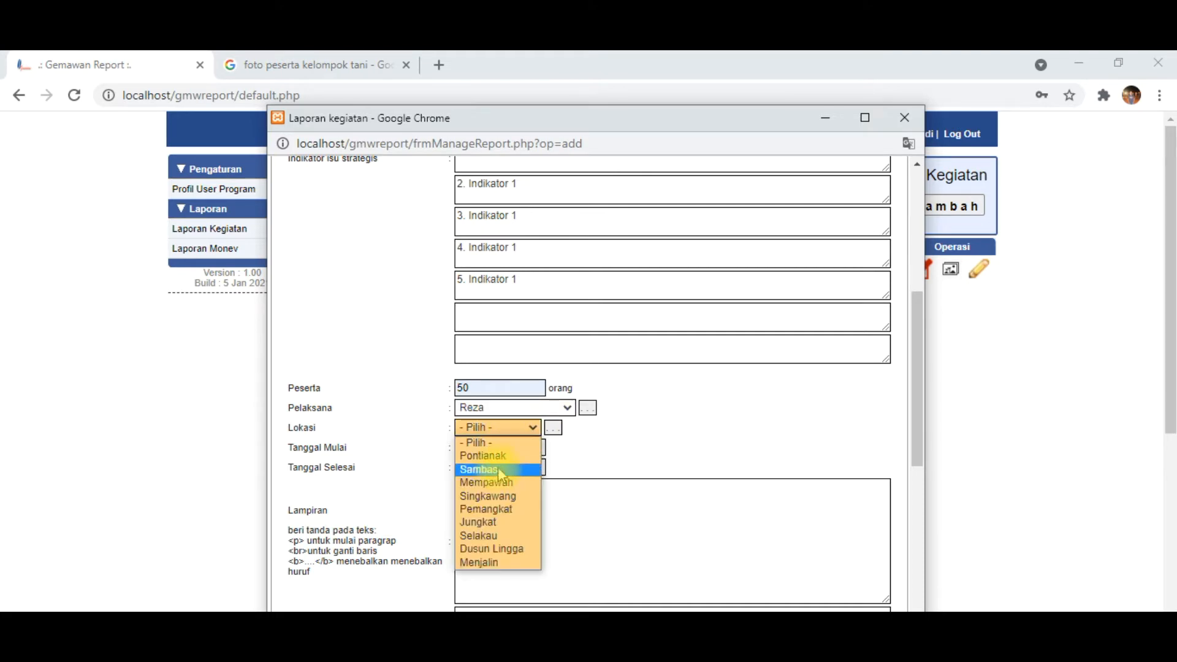
left_click(494, 469)
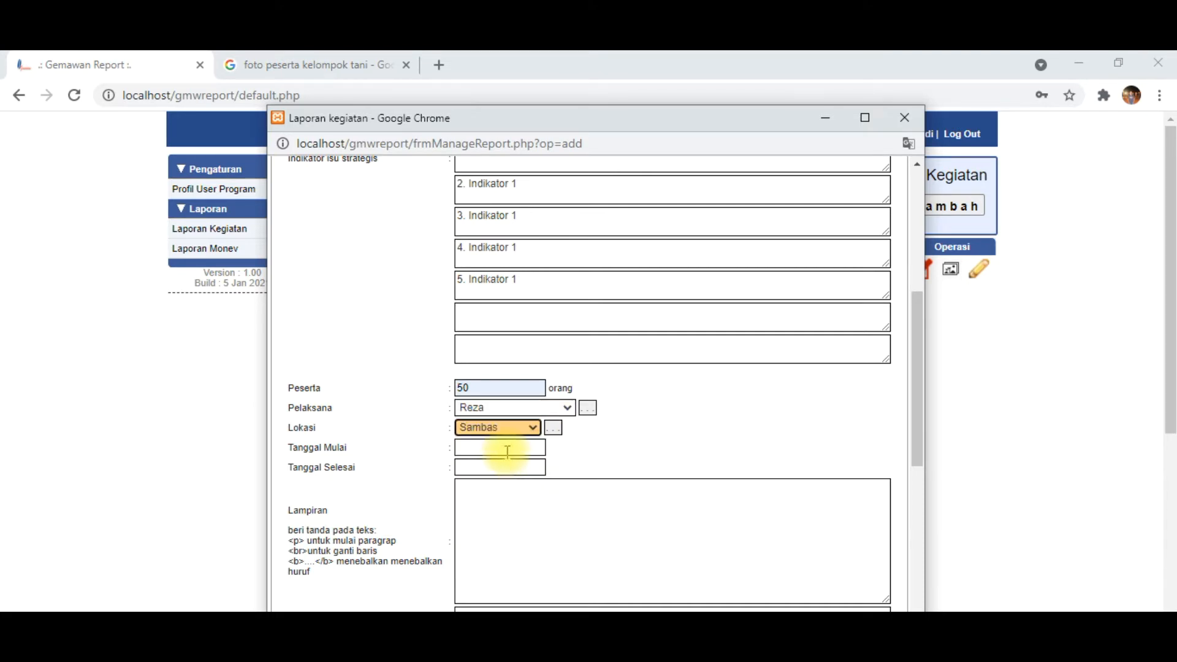
left_click(507, 450)
left_click(627, 520)
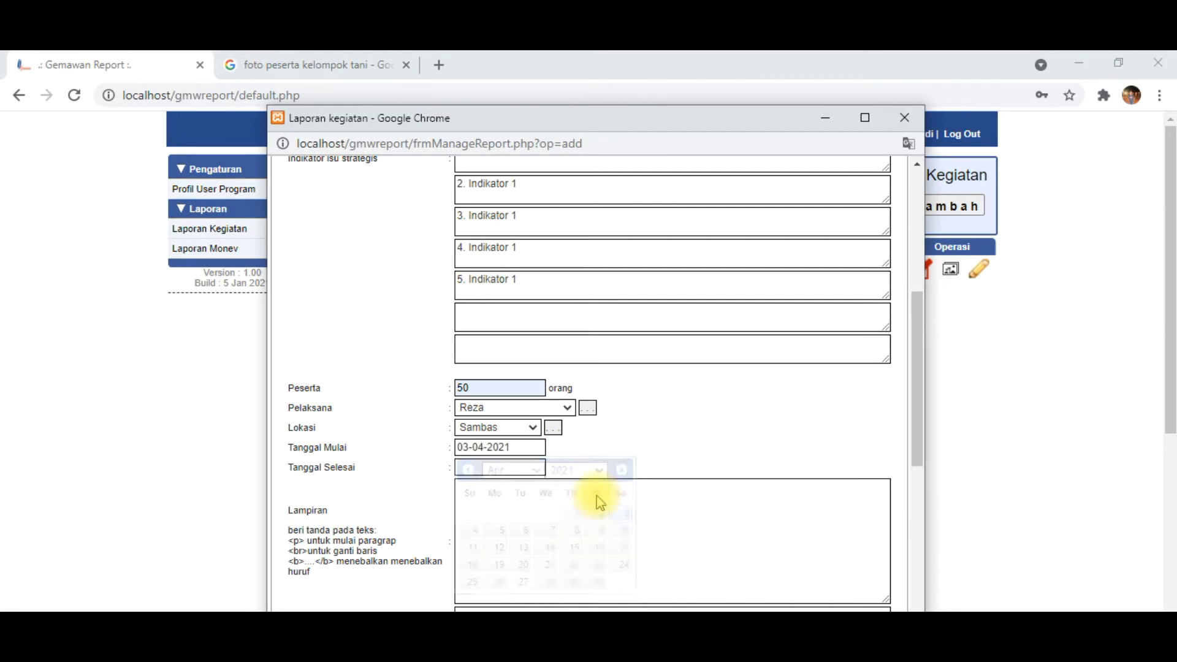
left_click(521, 469)
left_click(625, 586)
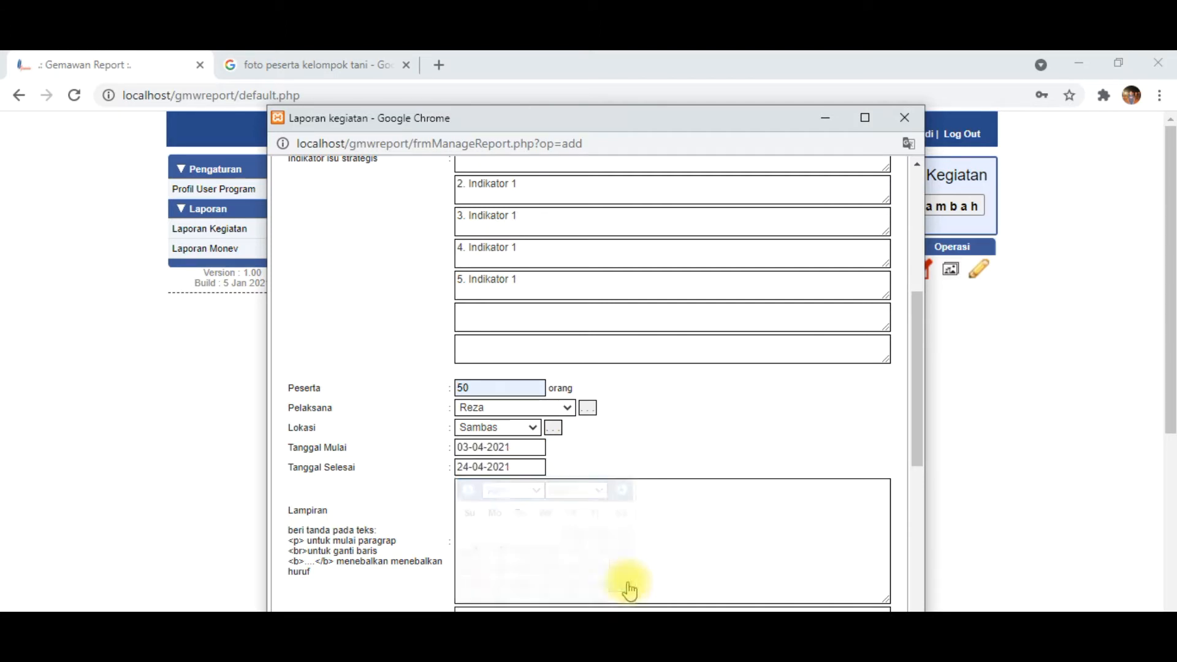
- Enter "lampiran" as the text of the Lampiran field
scroll(598, 538, "down", 3)
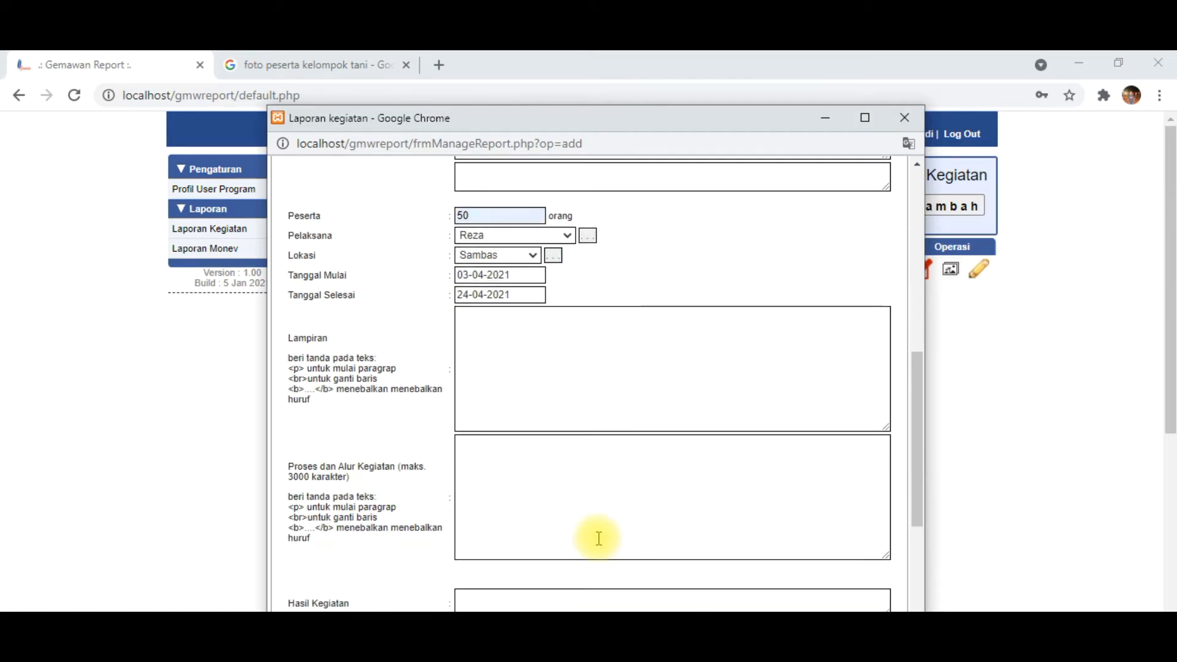
left_click(494, 366)
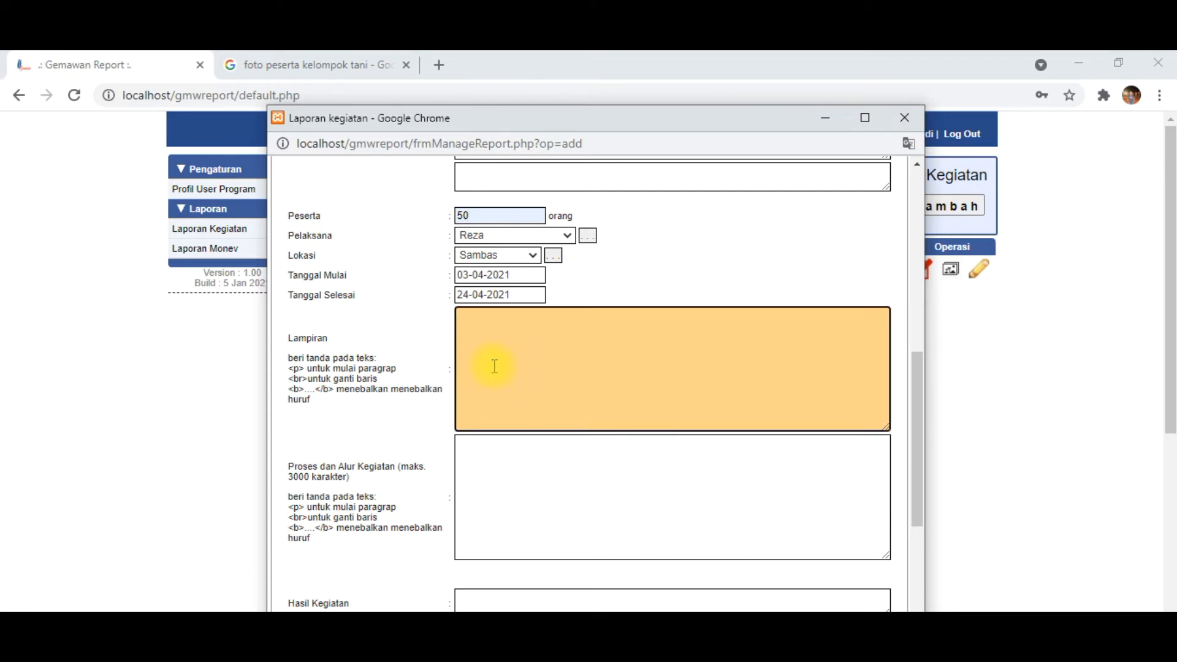
type("lampiran")
left_click(522, 468)
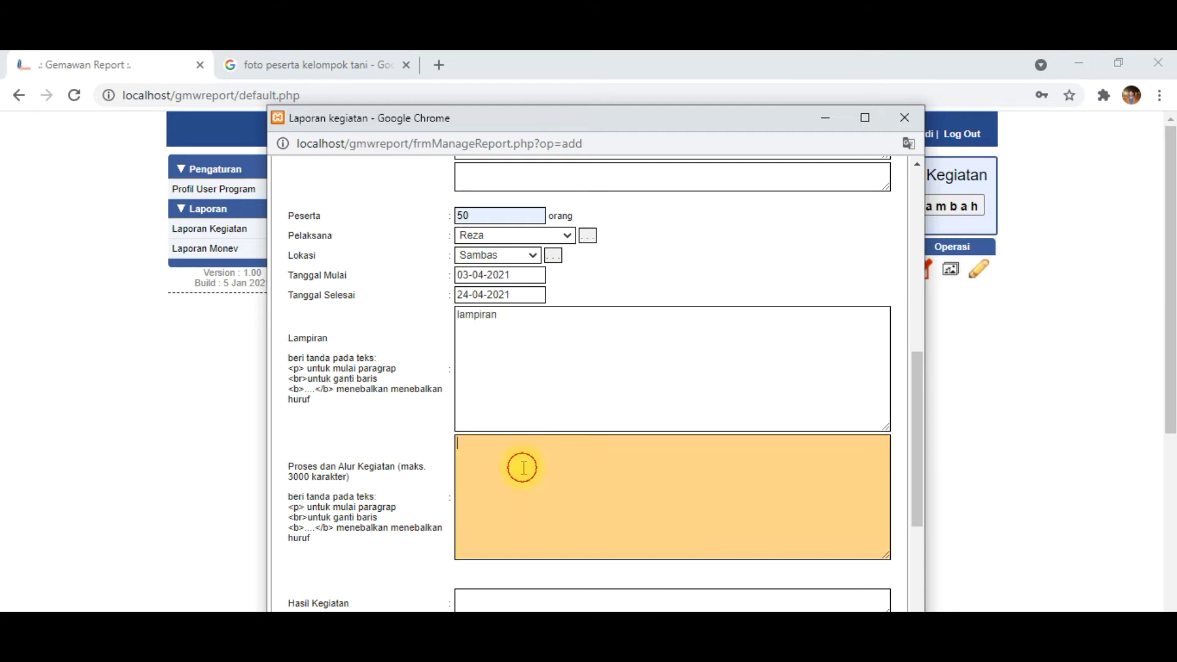
key("ctrl+v")
left_click_drag(536, 441, 410, 437)
- Replace the content of Proses dan Alur Kegiatan with the full "Proses dan alur kegiatan" text copied from Reporting Web-based.docx in LibreOffice Writer
key("alt+Tab")
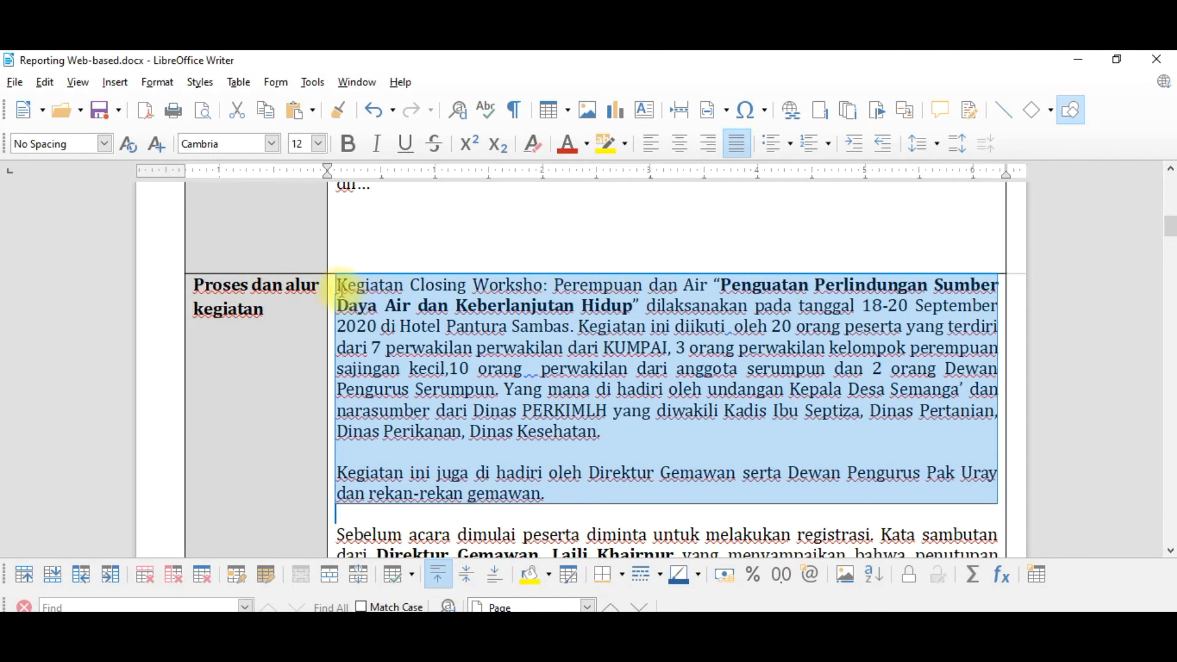
double_click(582, 456)
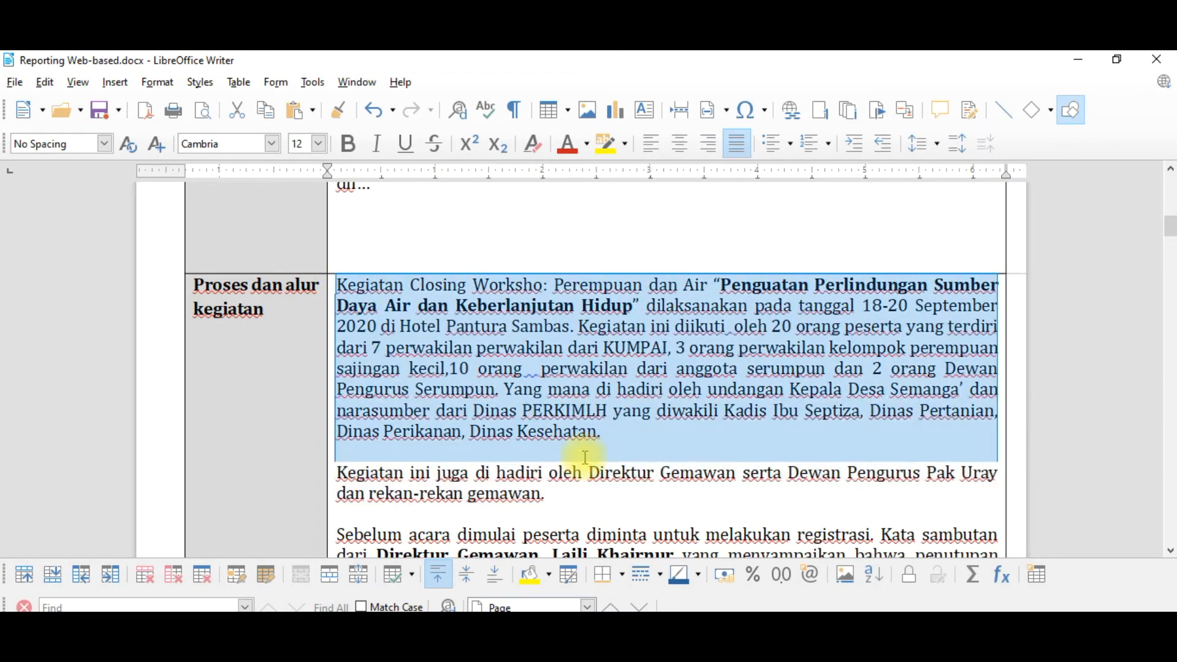
left_click(583, 455)
scroll(583, 455, "down", 1)
left_click_drag(336, 192, 615, 423)
scroll(613, 420, "up", 2)
left_click_drag(337, 285, 634, 534)
left_click(636, 539)
key("ctrl+a")
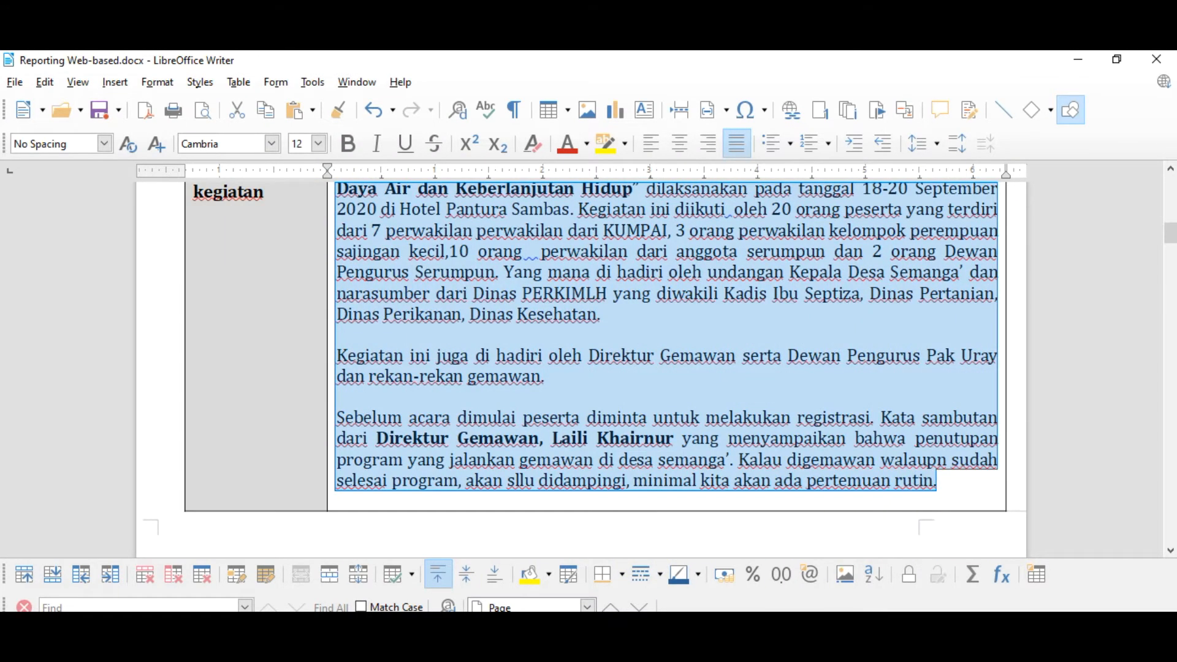
left_click(619, 601)
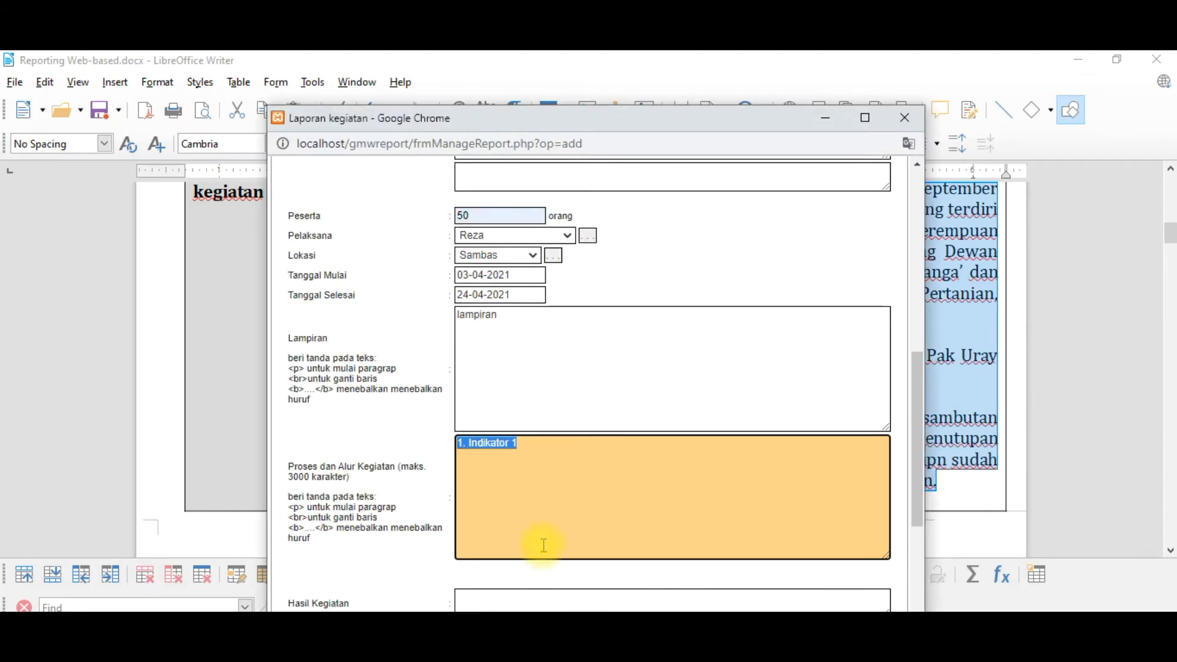
key("ctrl+v")
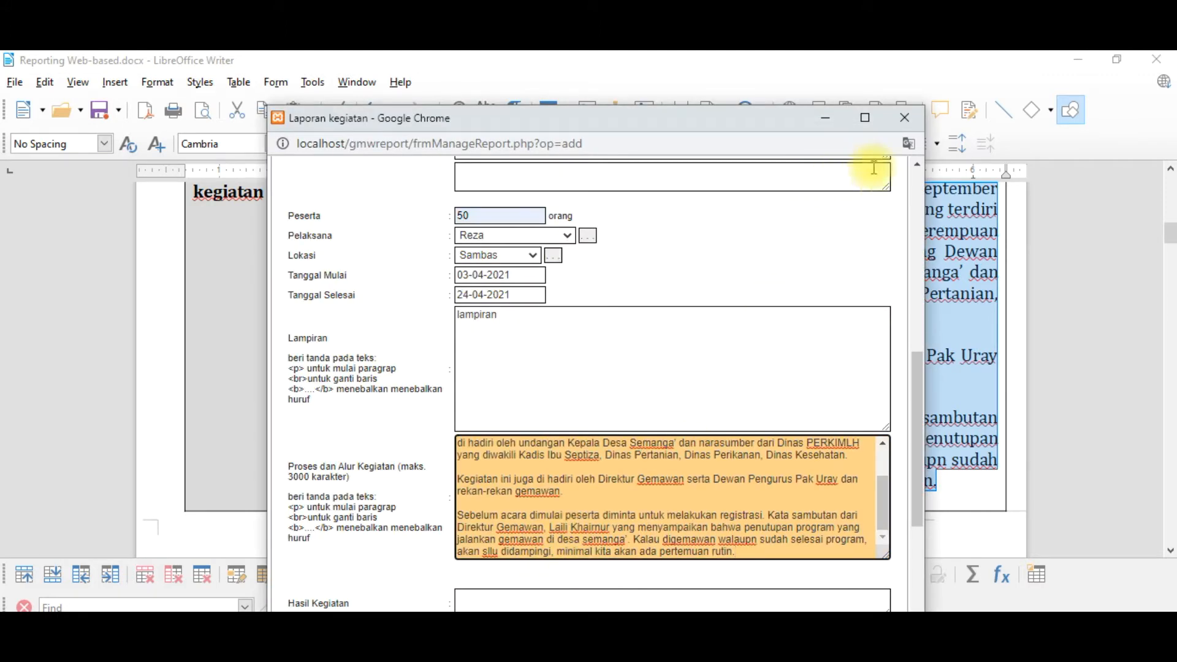
- Enter "1. hasil 1" and "2. hasil 2" in the first two Hasil Kegiatan fields
left_click_drag(913, 393, 907, 524)
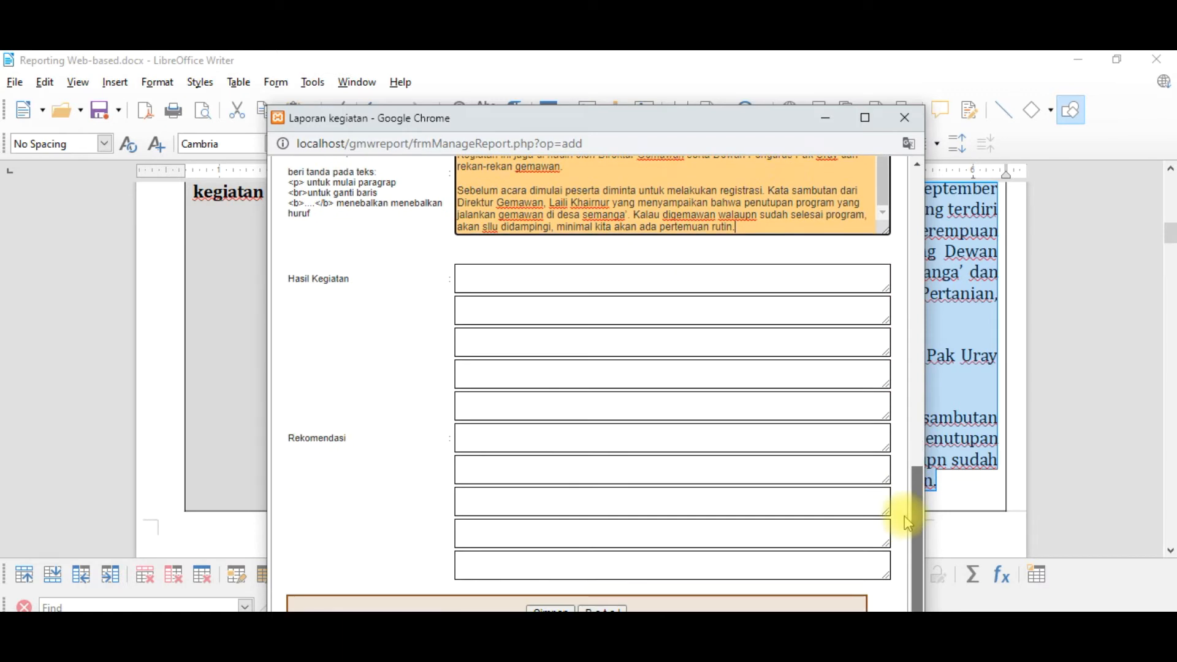
left_click(547, 278)
type("hasil 1")
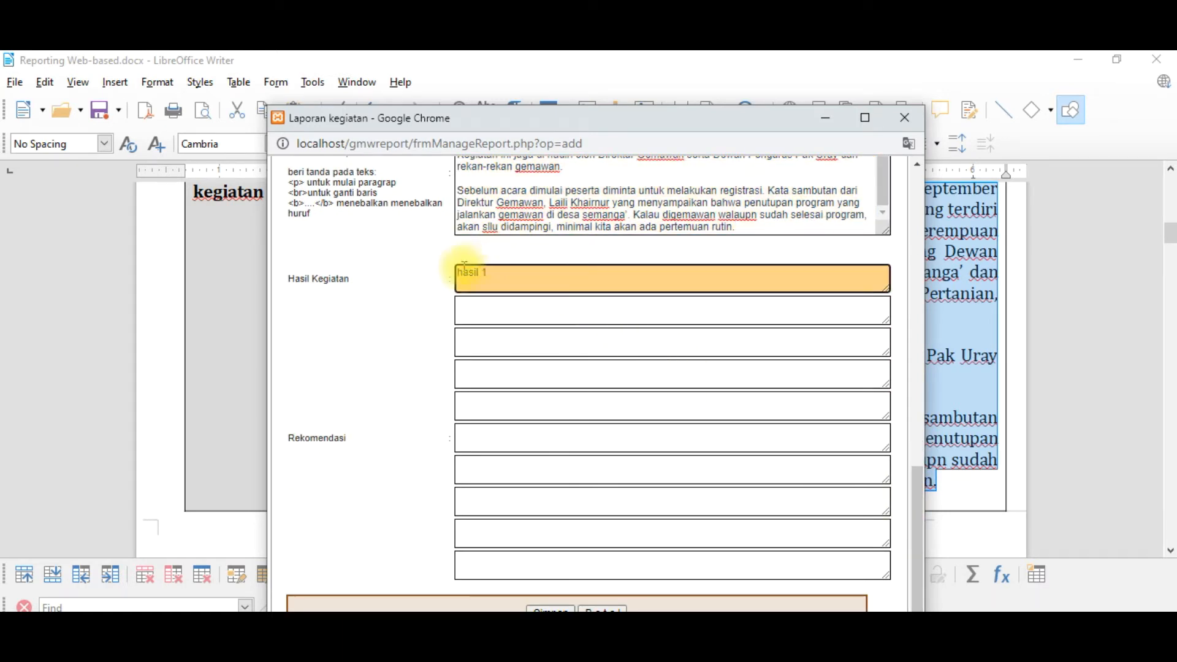
left_click(458, 272)
type("1.")
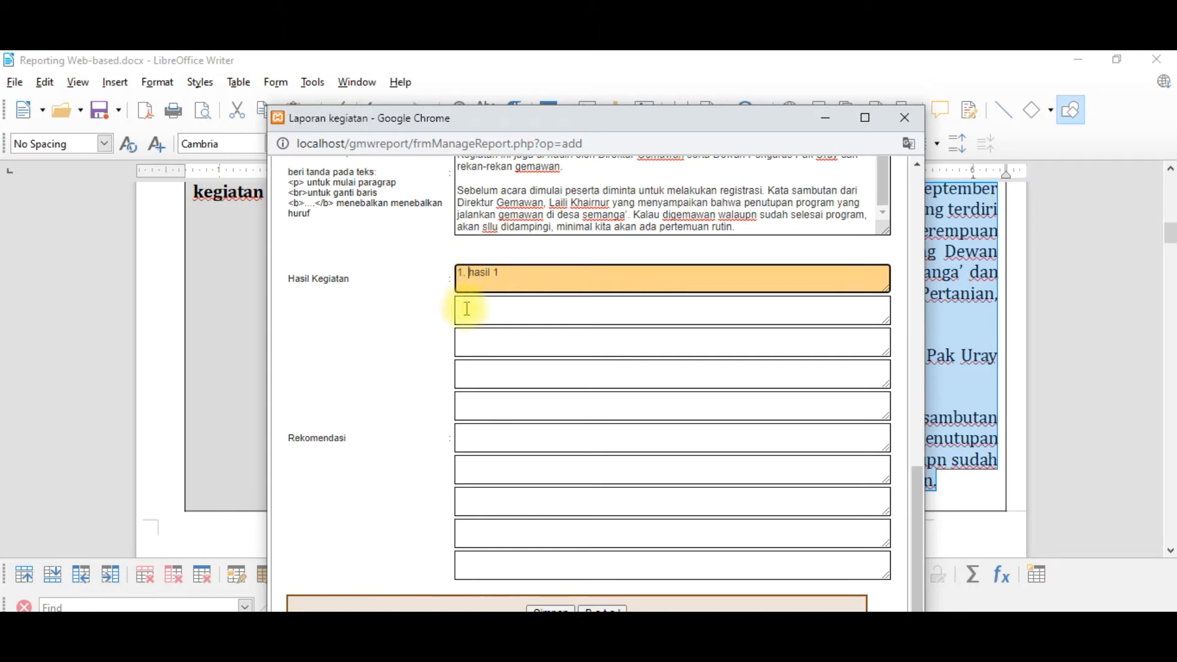
left_click(482, 307)
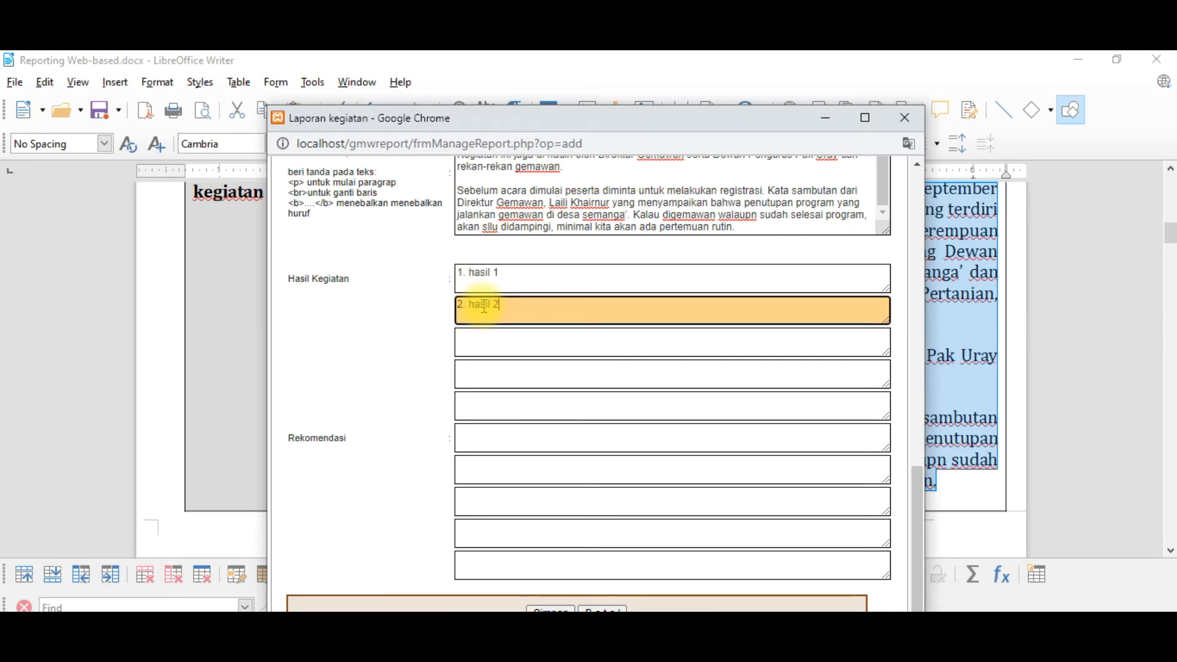
- Enter "1. rekom 1" and "2. rekom 2" in the first two Rekomendasi fields
left_click(521, 448)
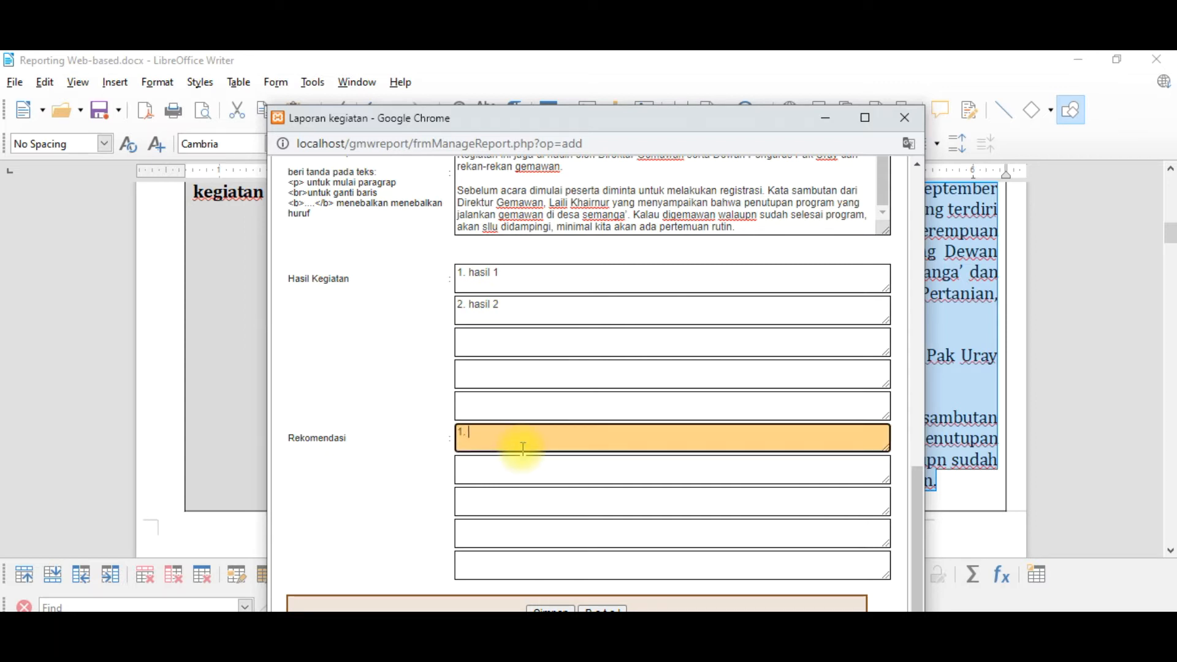
type("1. rekom 1")
left_click(516, 473)
type("2")
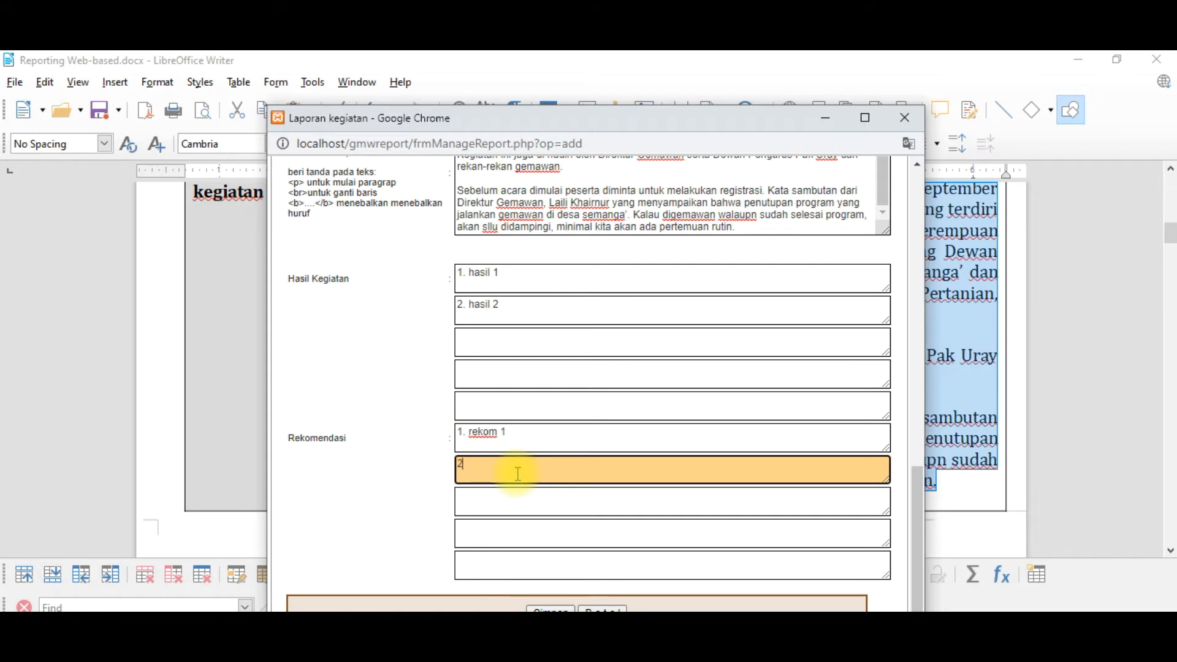
type(". rekom 2")
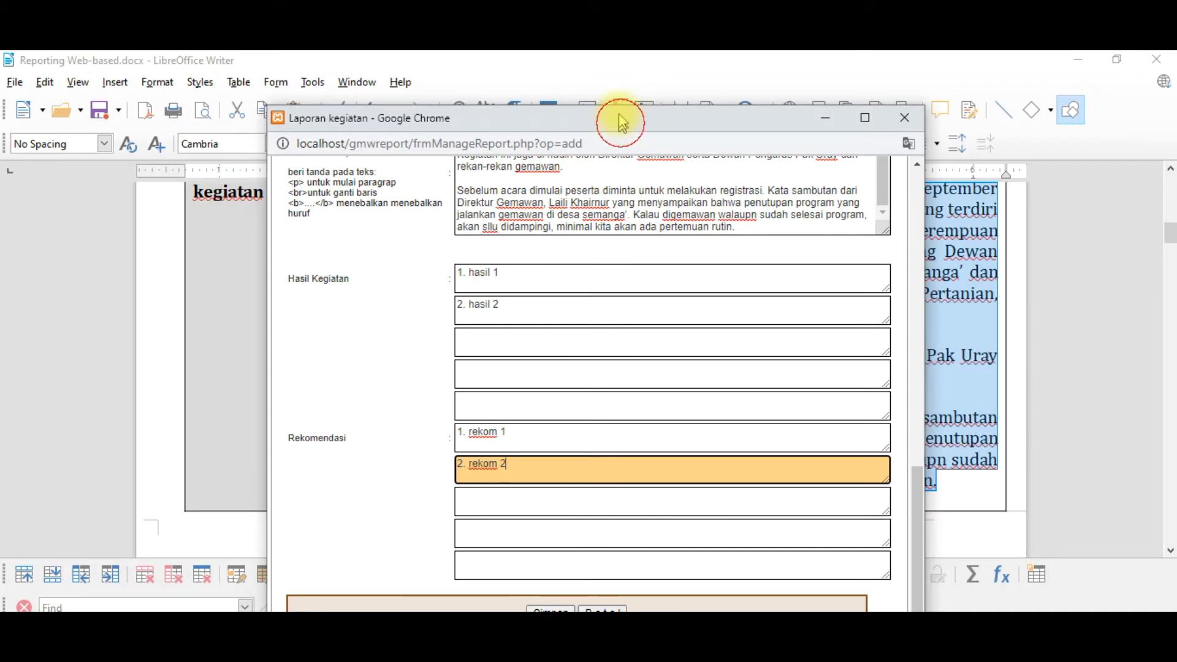
- Save the new activity report and switch back to the Gemawan Report list in Chrome
left_click_drag(621, 126, 622, 97)
left_click(545, 587)
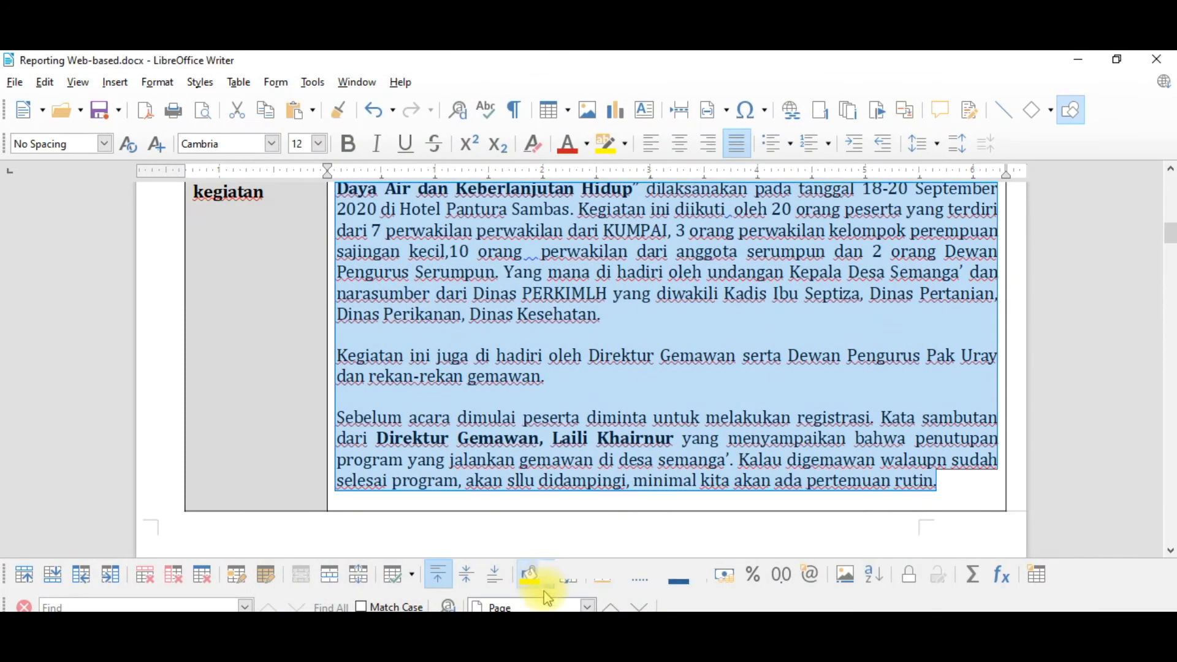
left_click(510, 644)
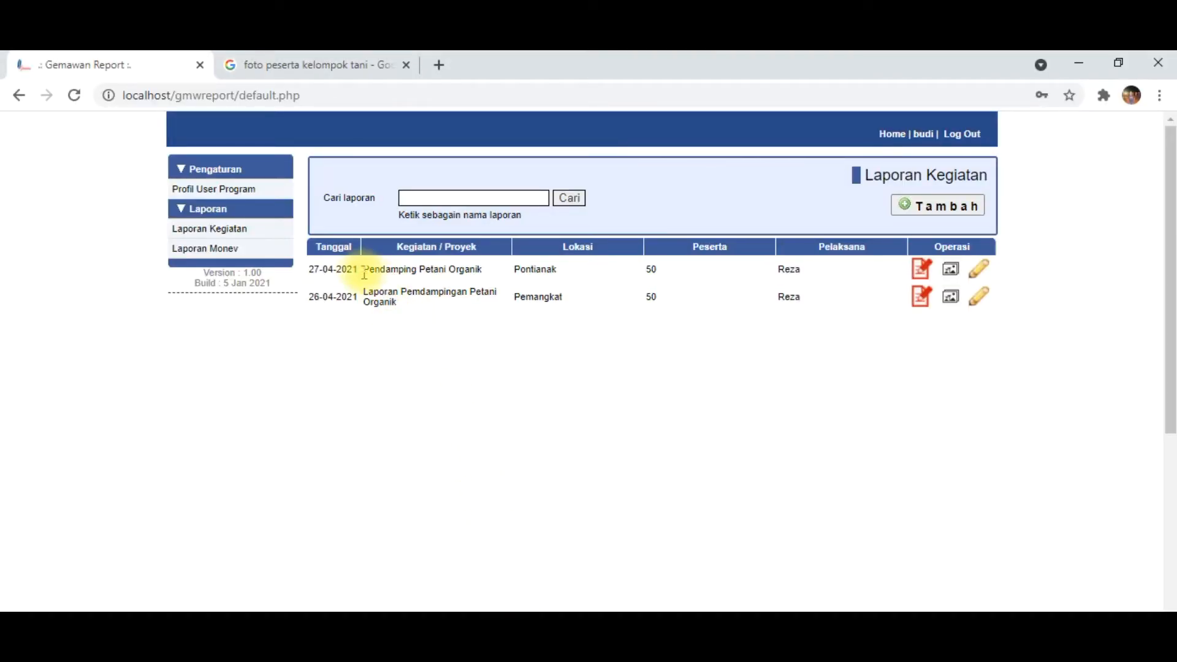
- Examine the dates and titles of the reports in the Laporan Kegiatan list
left_click_drag(308, 265, 979, 270)
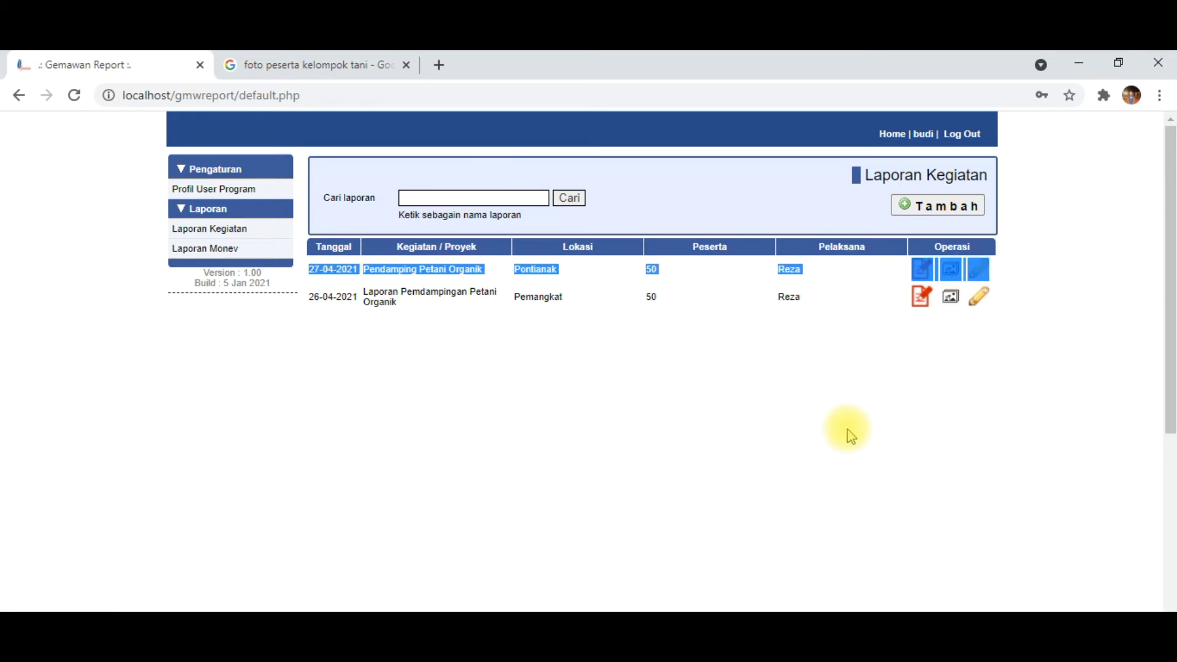
left_click(813, 447)
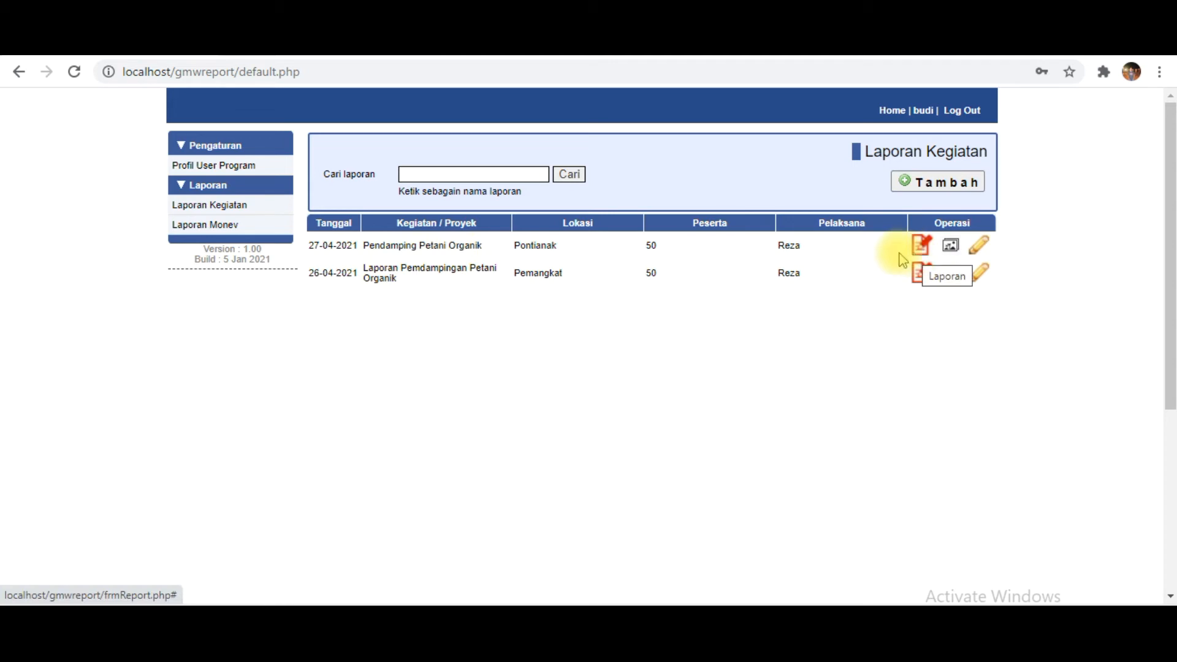
left_click_drag(308, 245, 488, 246)
left_click_drag(336, 272, 434, 283)
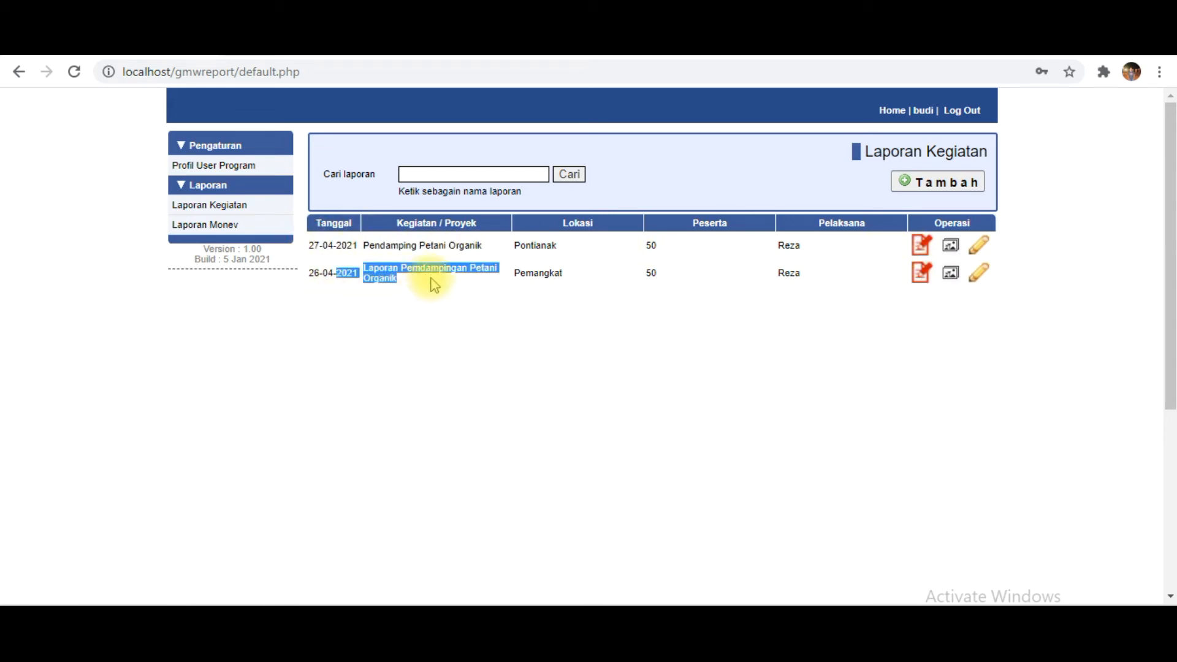
left_click_drag(399, 245, 421, 280)
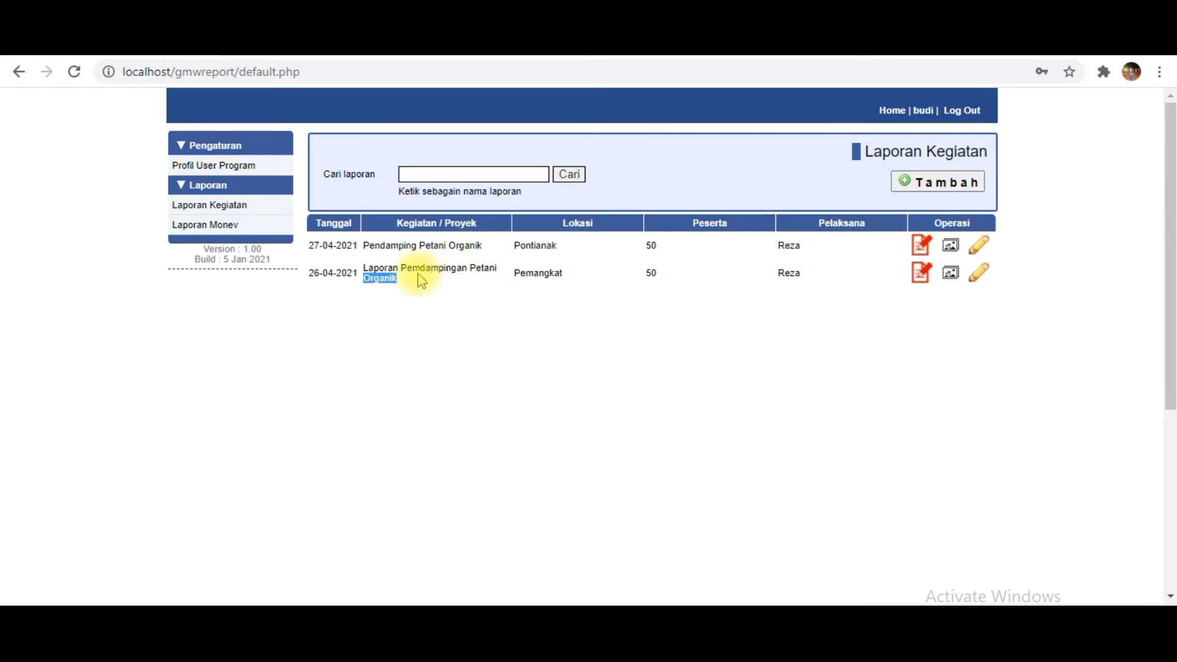
- Open the "Pendamping Petani Organik" report dated 27-04-2021 for editing and add "4. isu 4" to its Isu strategis
left_click(983, 252)
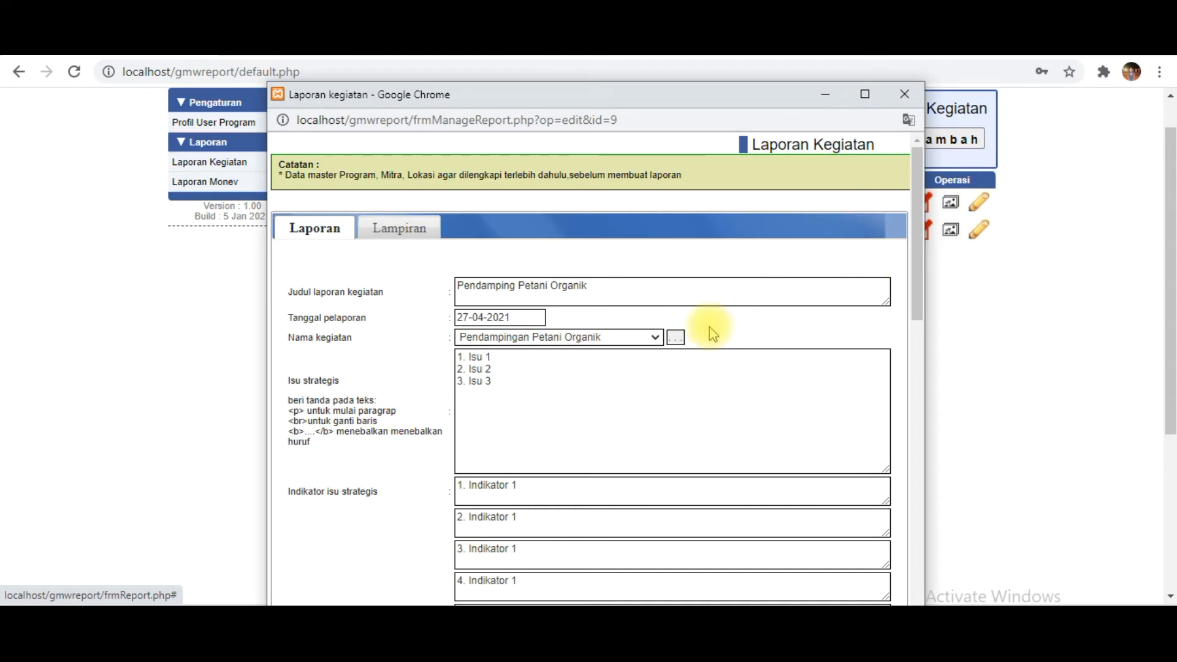
scroll(711, 328, "down", 2)
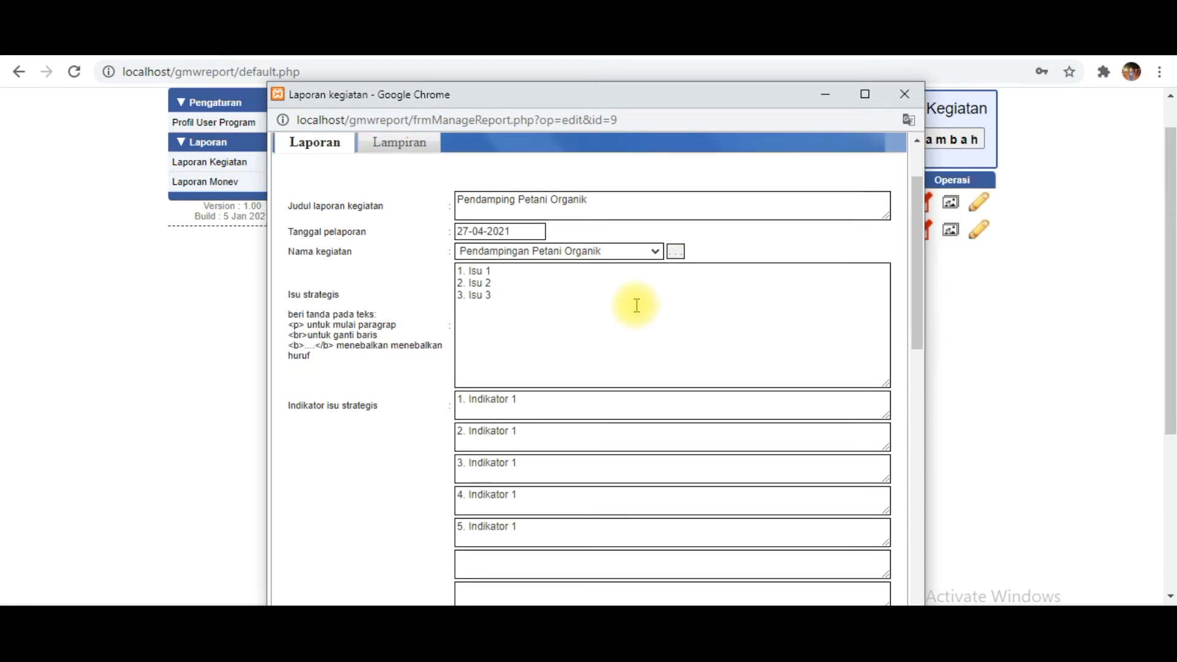
left_click(637, 305)
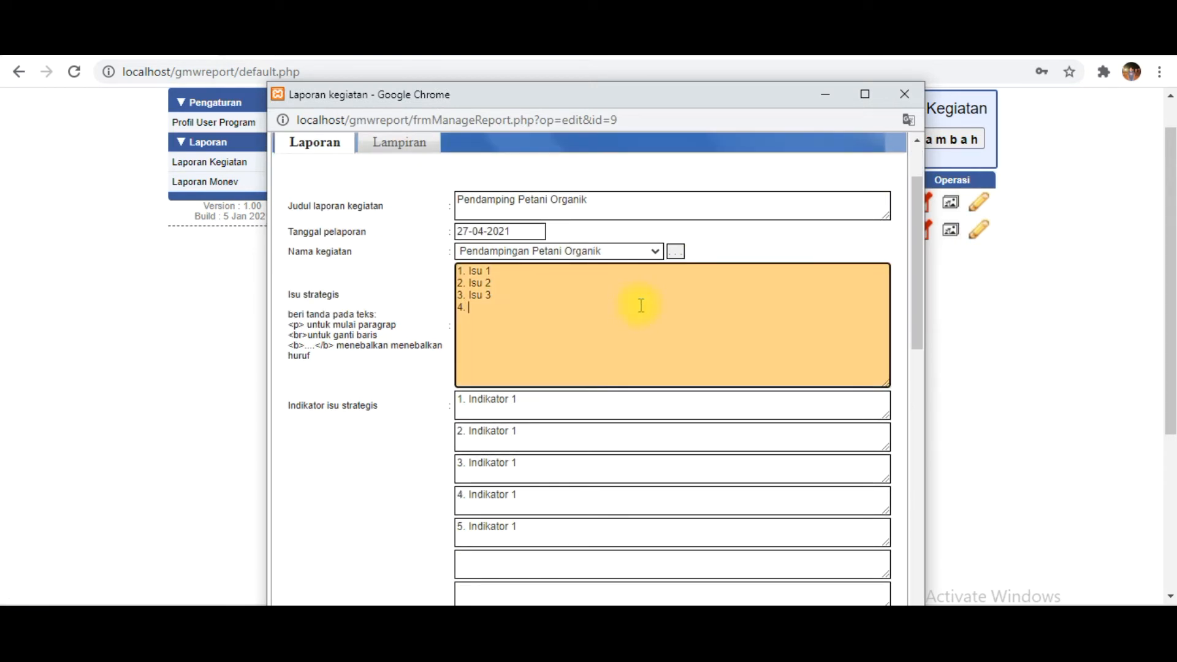
type("4. isu")
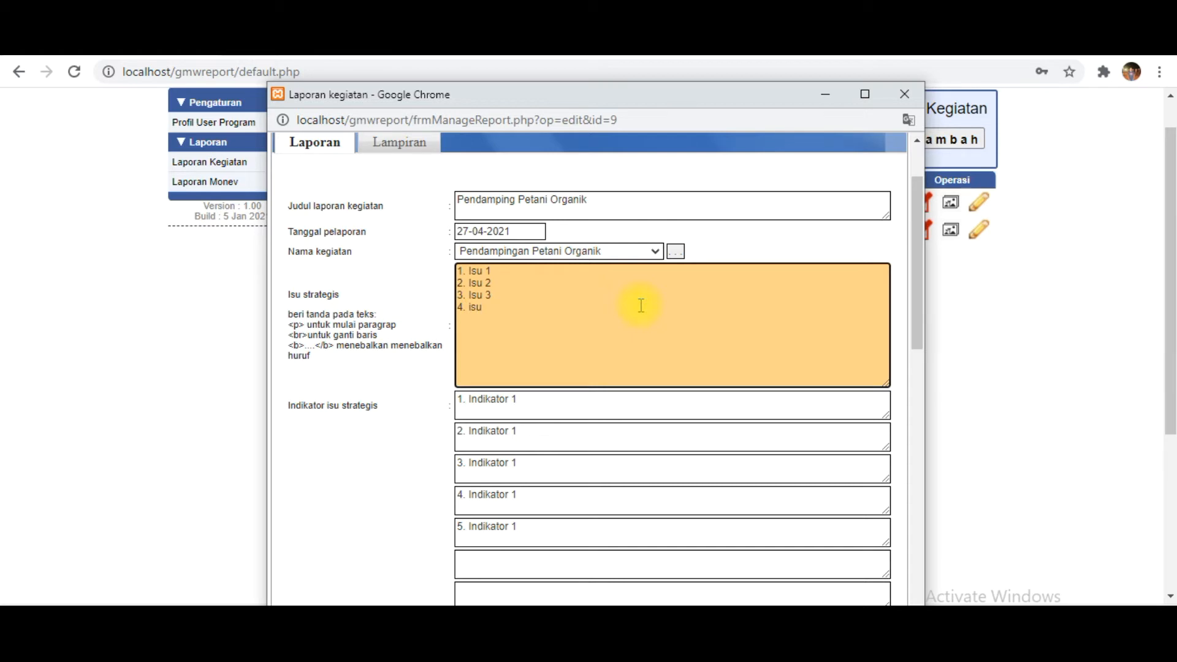
- Add "1. Absensi" and a second numbered item for the activity photos to the Lampiran text
scroll(642, 306, "down", 7)
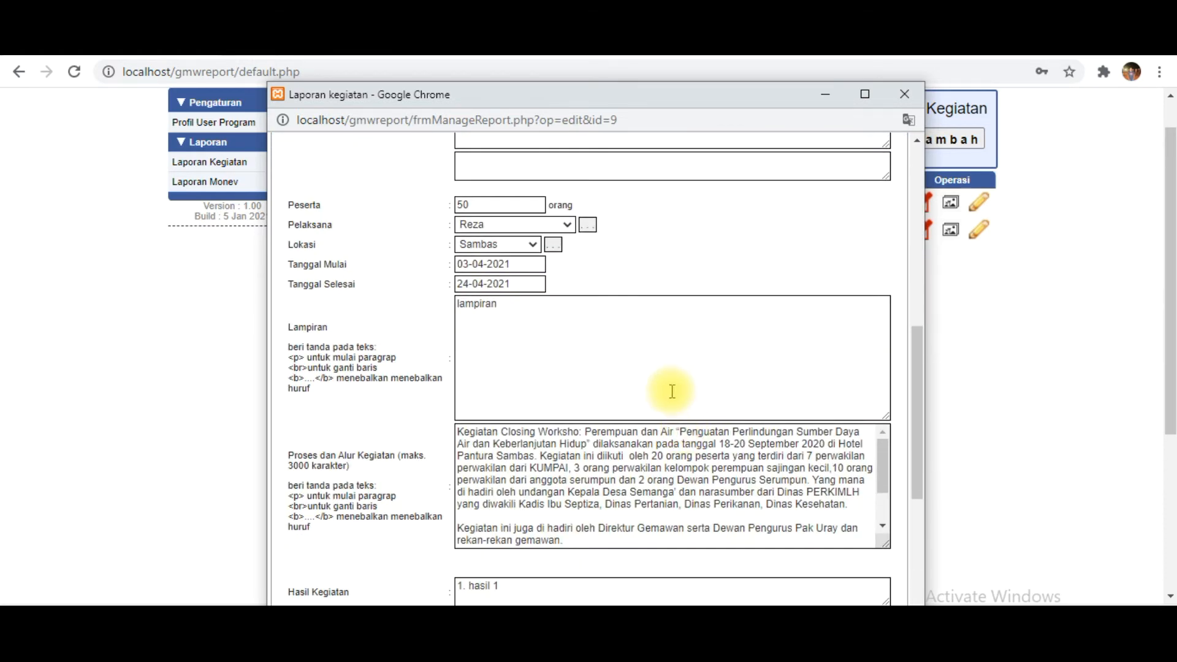
scroll(671, 389, "down", 3)
scroll(604, 241, "up", 3)
left_click(595, 308)
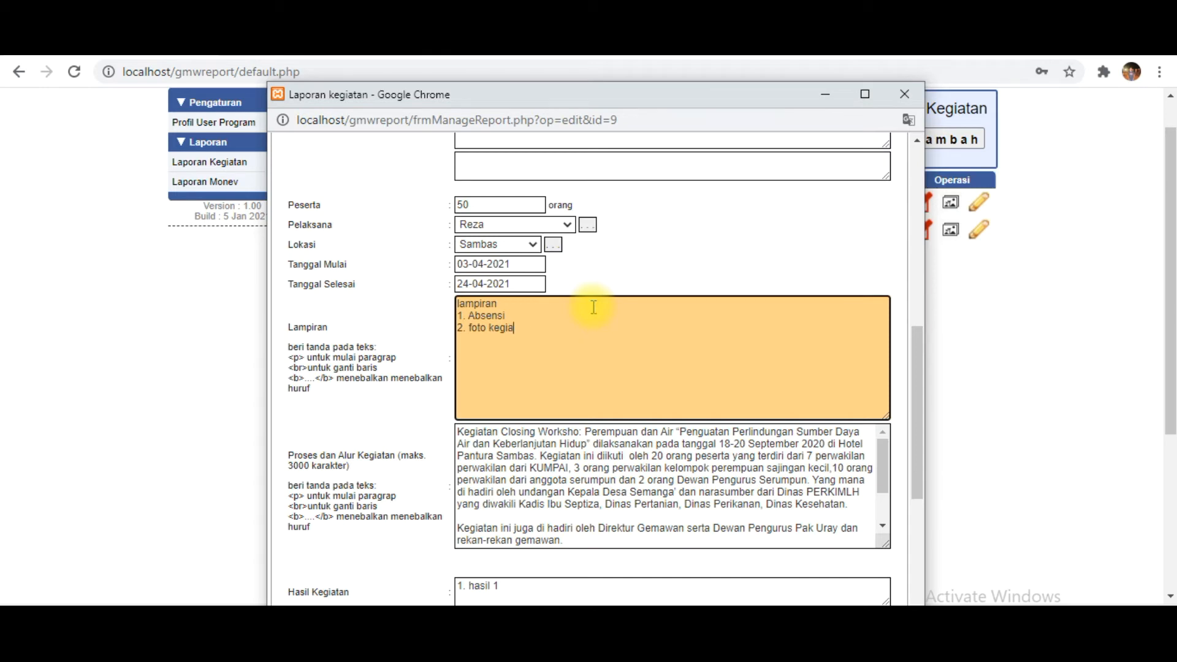
- Enter "3. rekomendasi 3" in the third Rekomendasi field
scroll(688, 381, "down", 6)
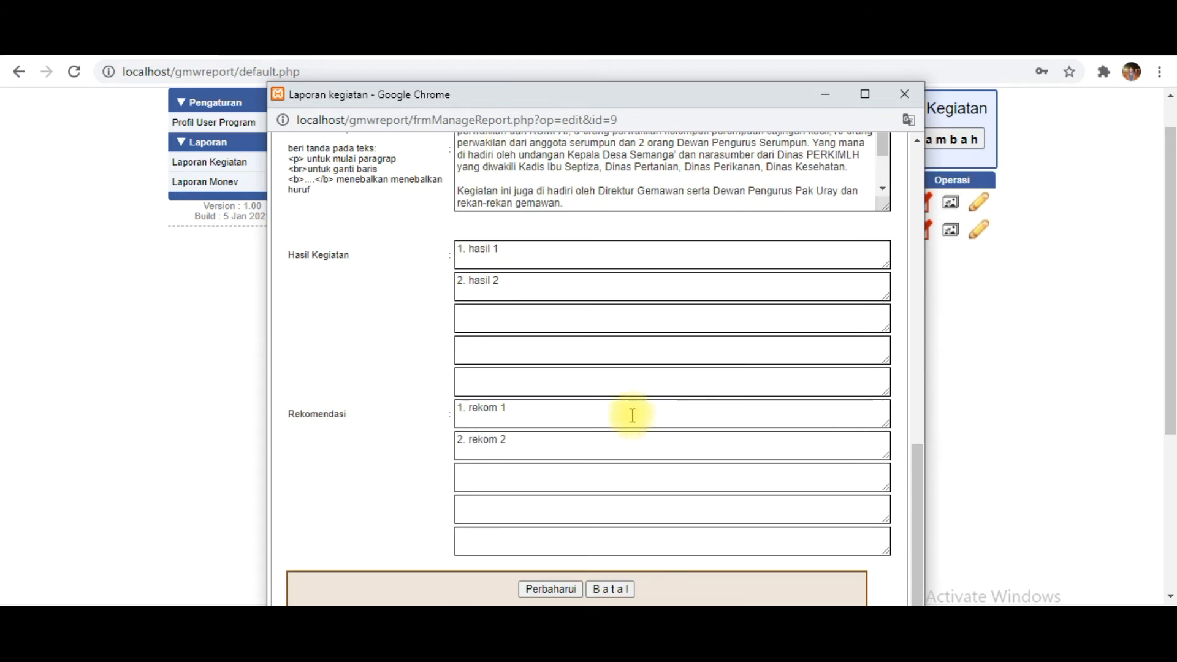
left_click(592, 474)
type("3. rekomen")
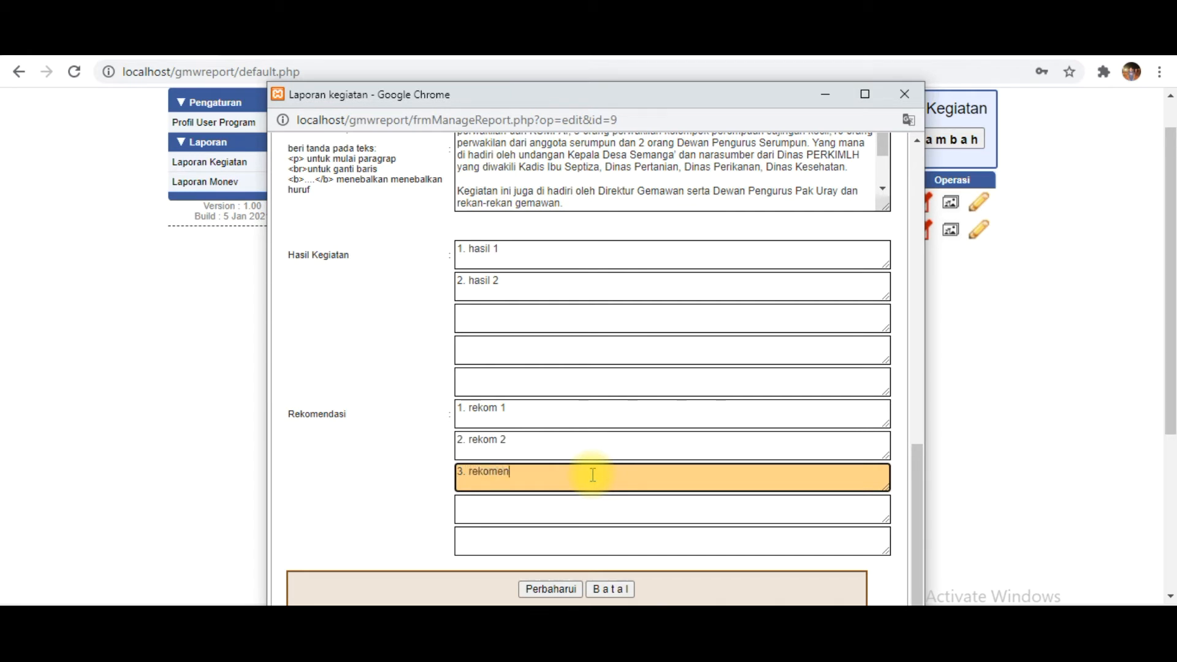
type("dasi 2")
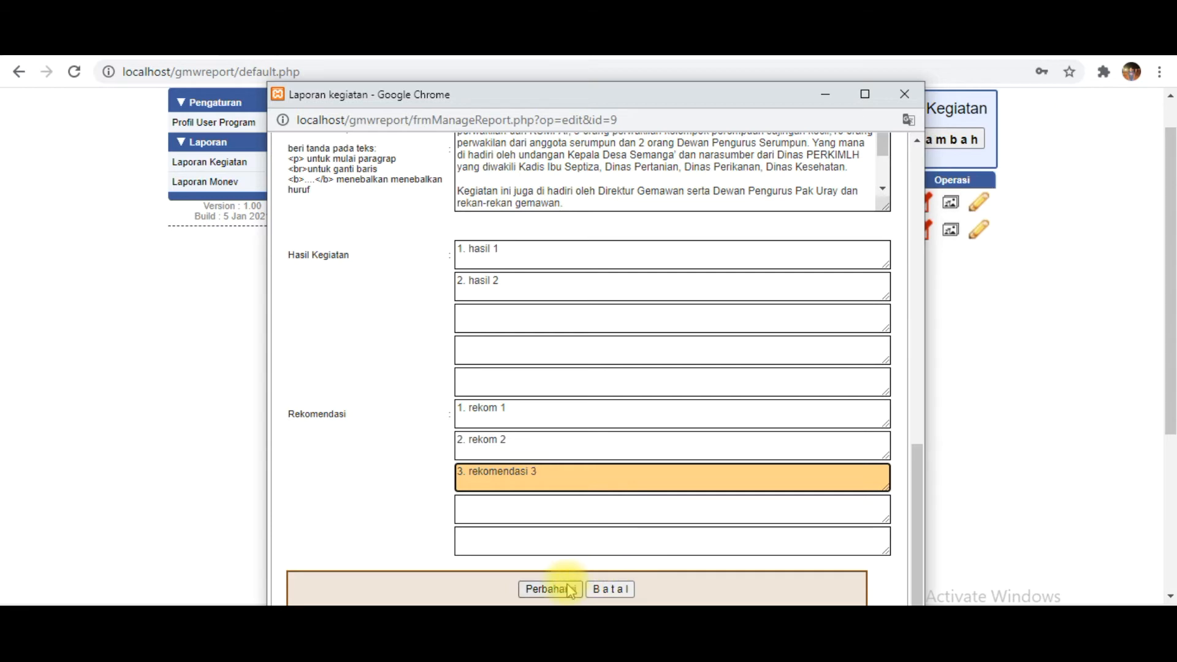
- Add the image file "peserta" from the Desktop as an attachment (lampiran) to the report
scroll(607, 341, "up", 15)
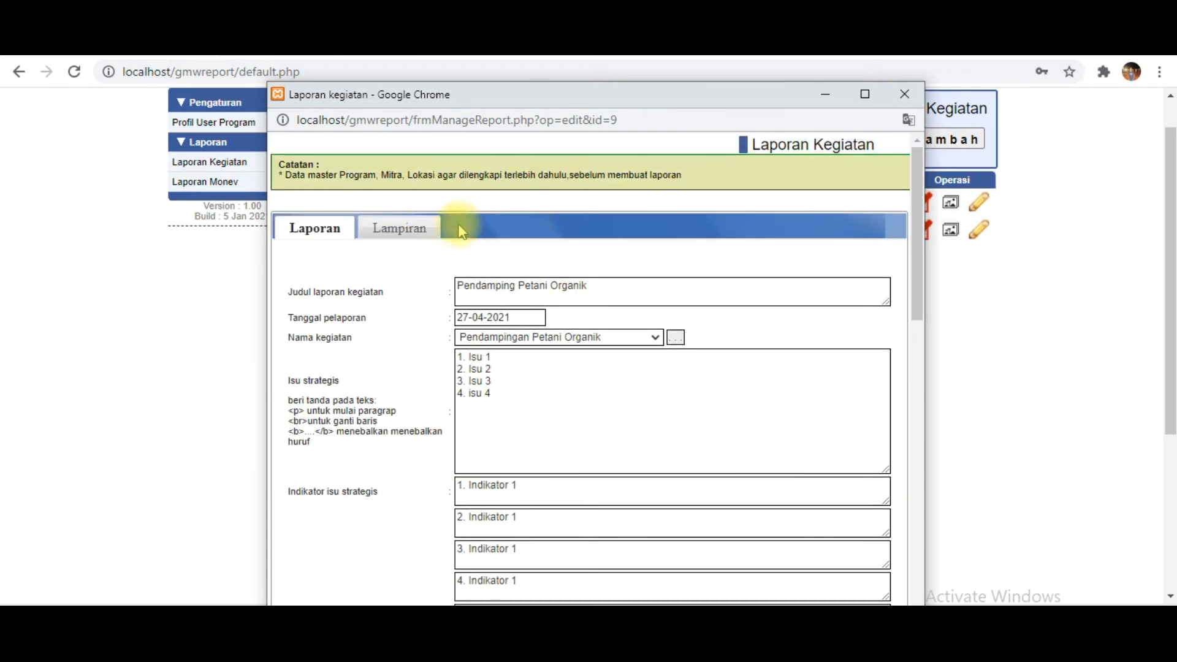
left_click(427, 233)
left_click(334, 274)
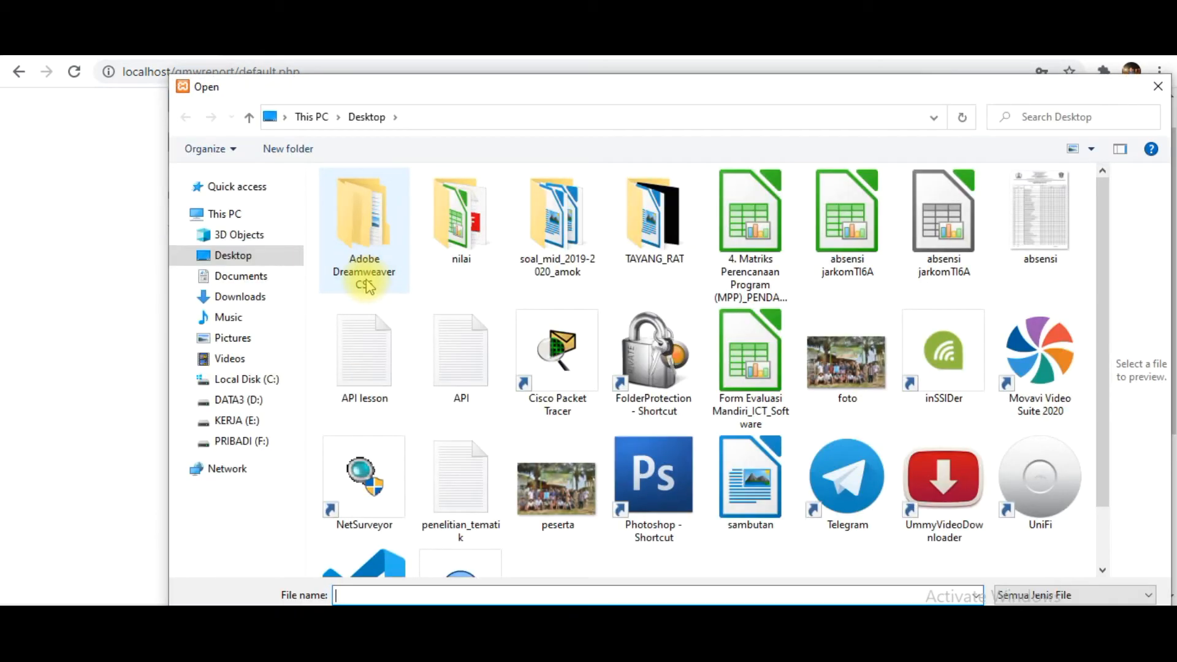
left_click(248, 255)
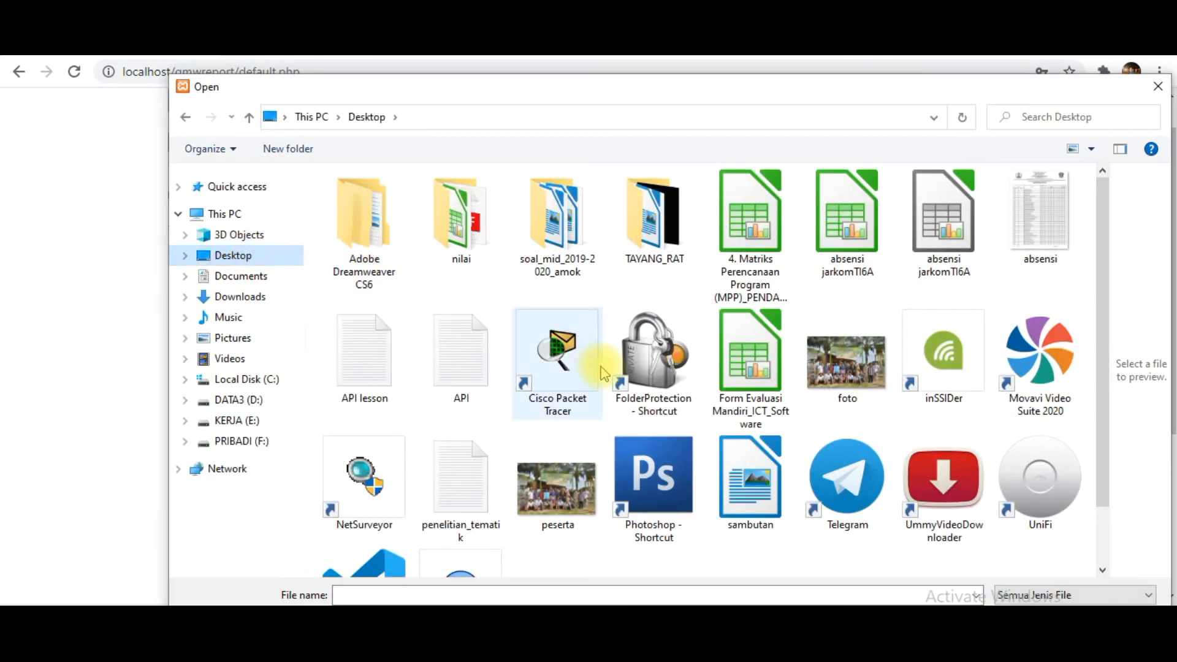
left_click(576, 490)
scroll(993, 499, "down", 2)
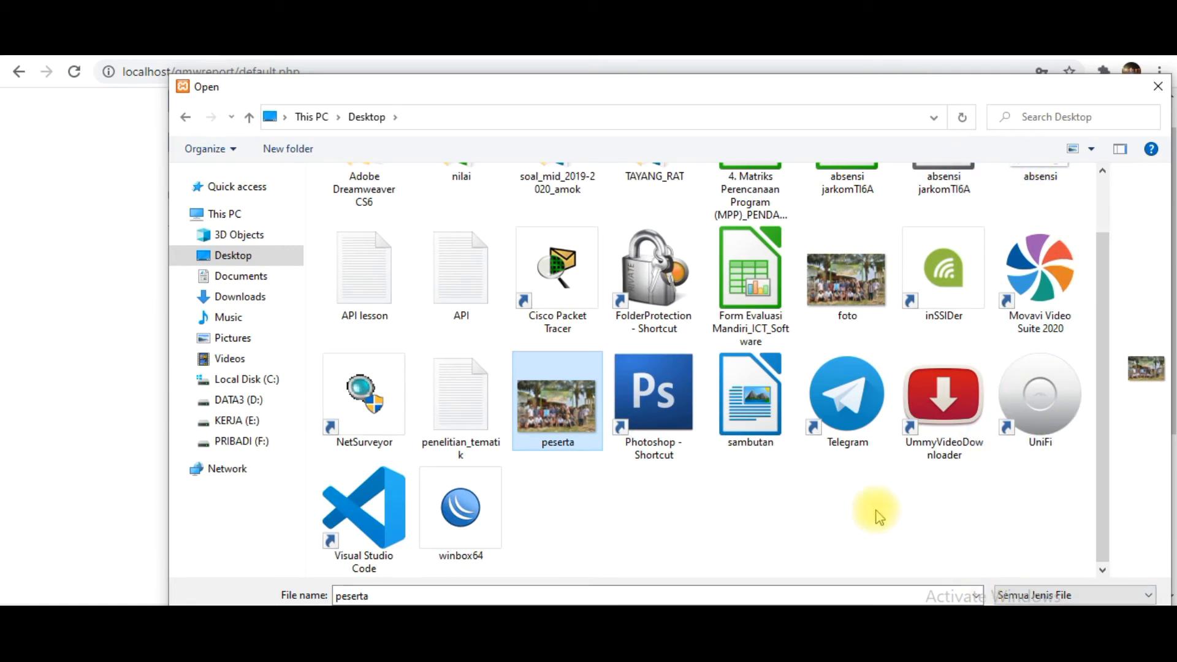
left_click_drag(389, 84, 334, 65)
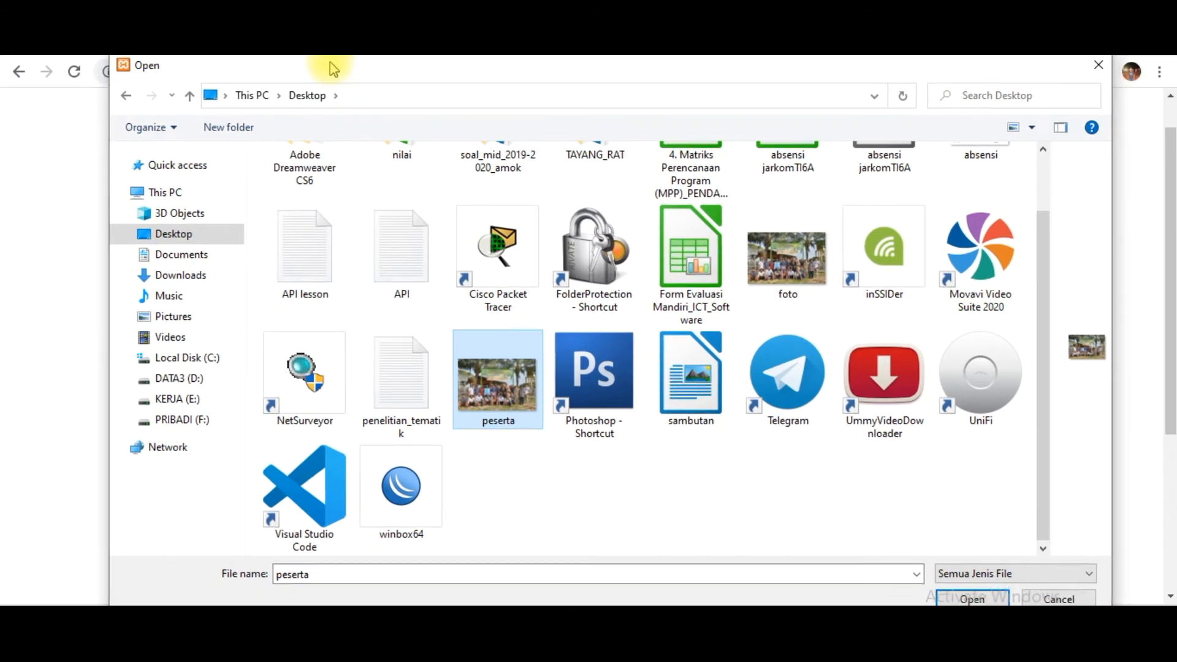
left_click(970, 598)
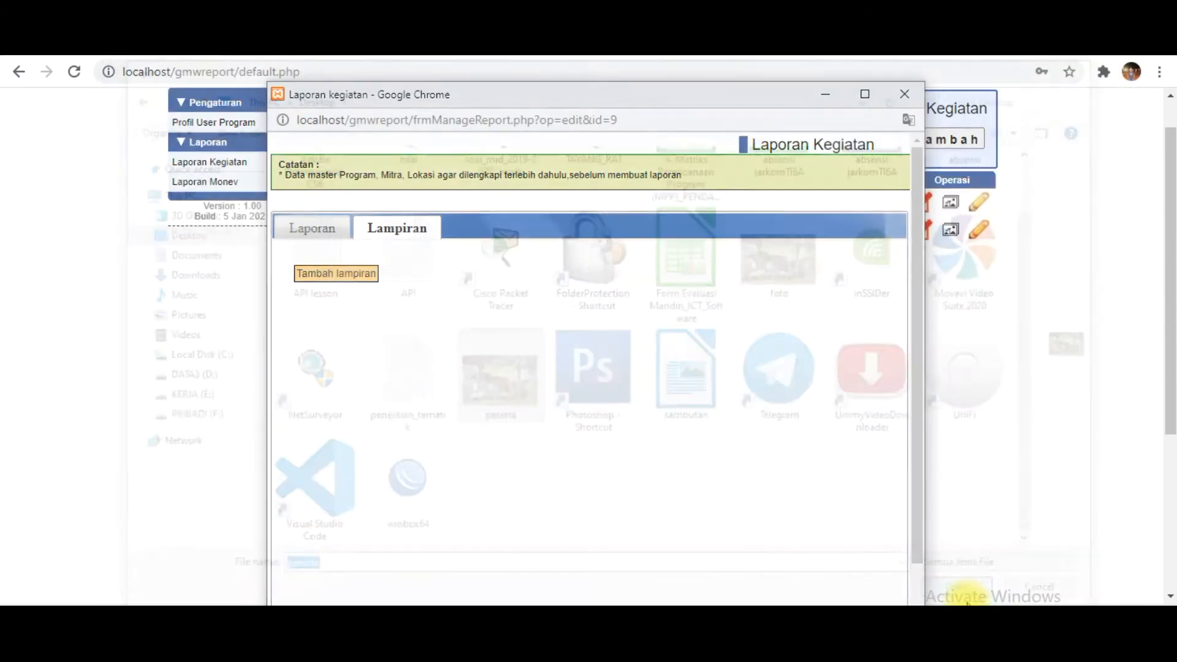
- Add the image file "absensi" from the Desktop as another attachment and save the edited report
left_click(344, 275)
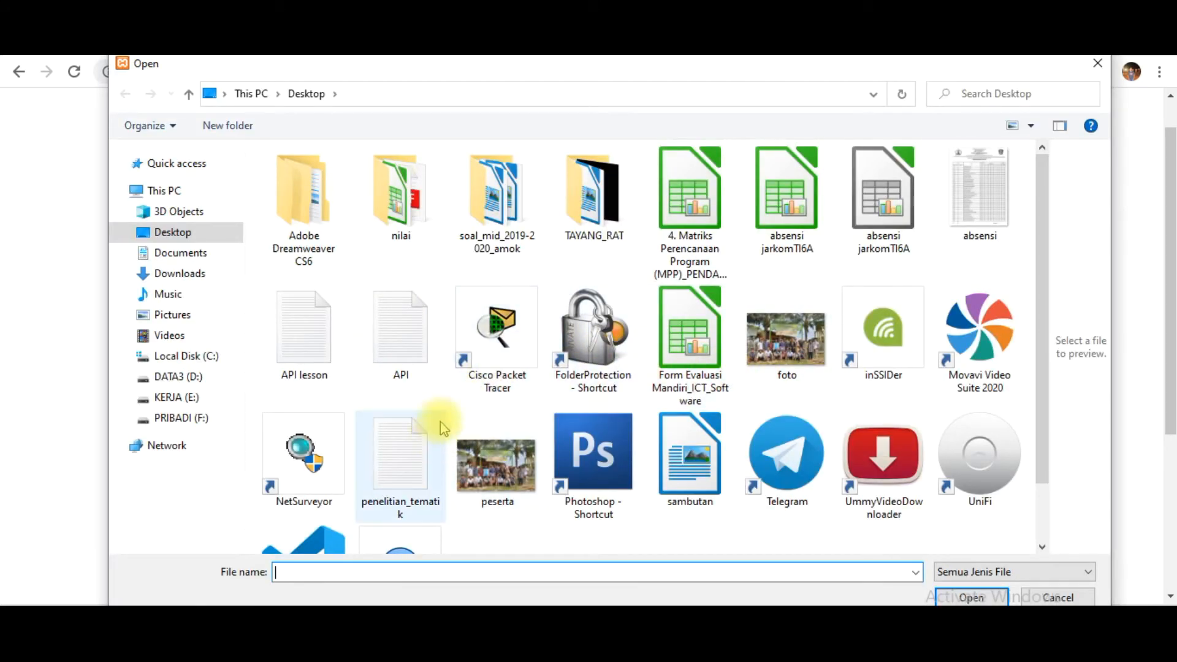
left_click(979, 190)
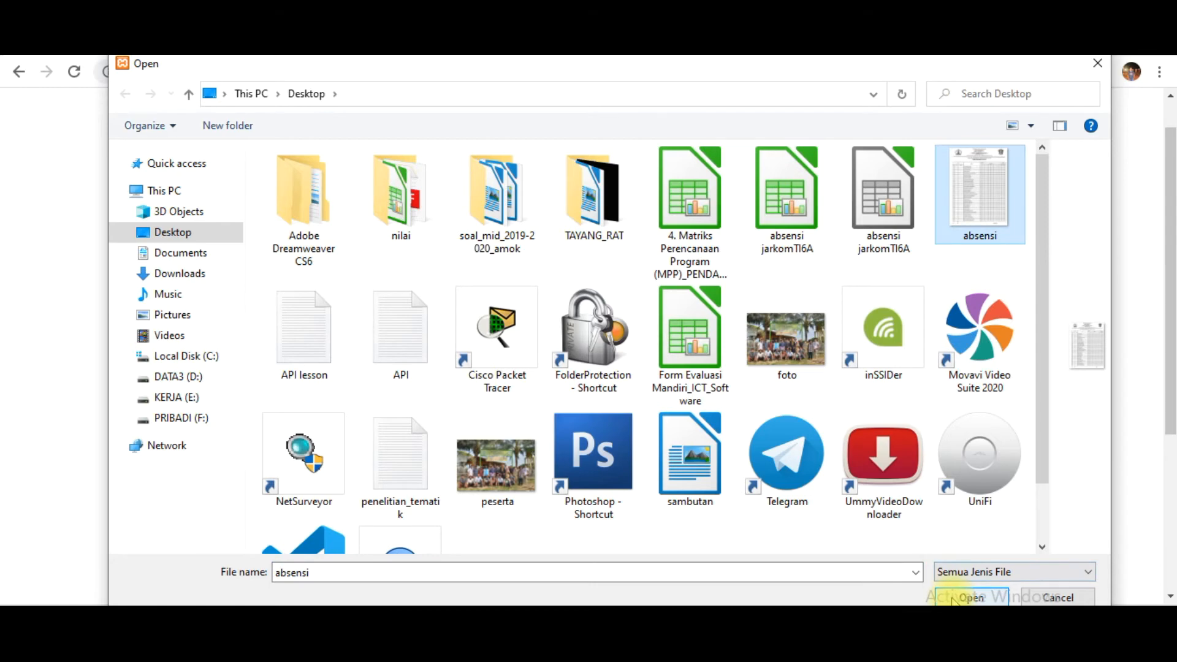
left_click(964, 598)
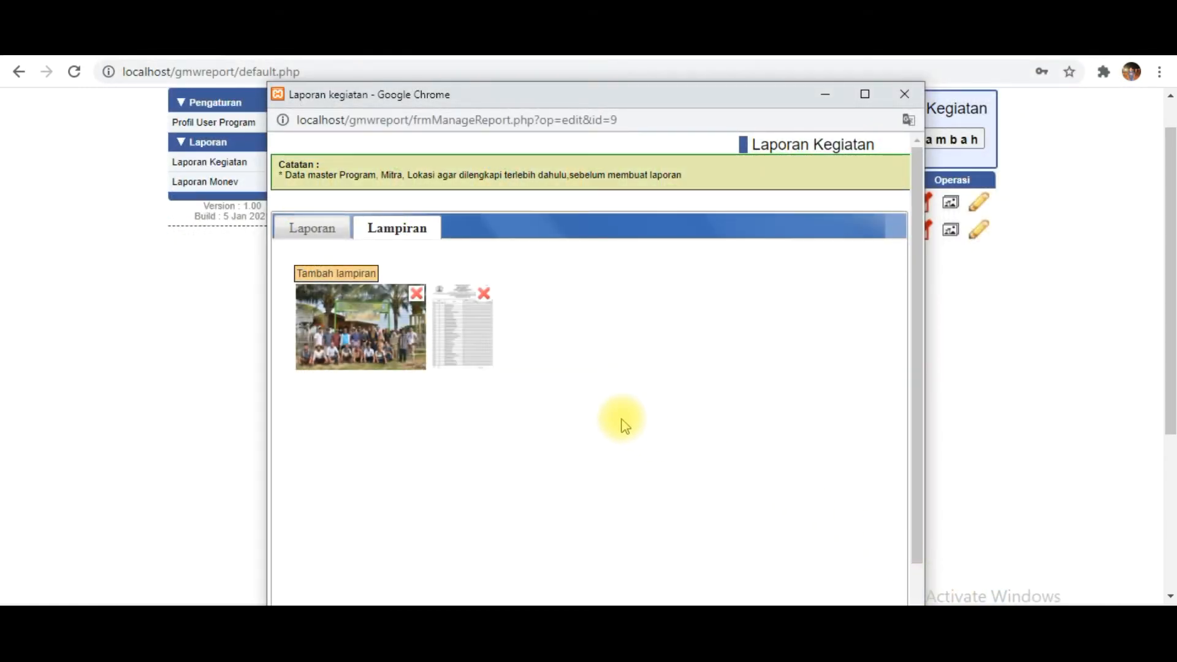
left_click(314, 230)
scroll(623, 399, "down", 12)
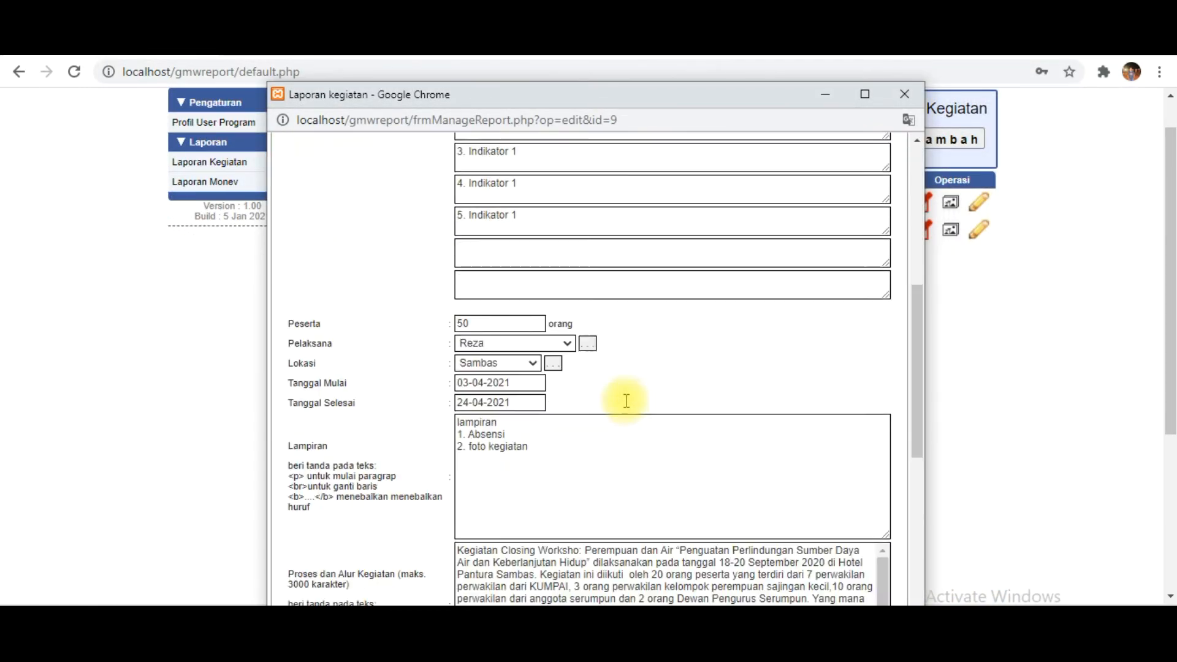
left_click(551, 589)
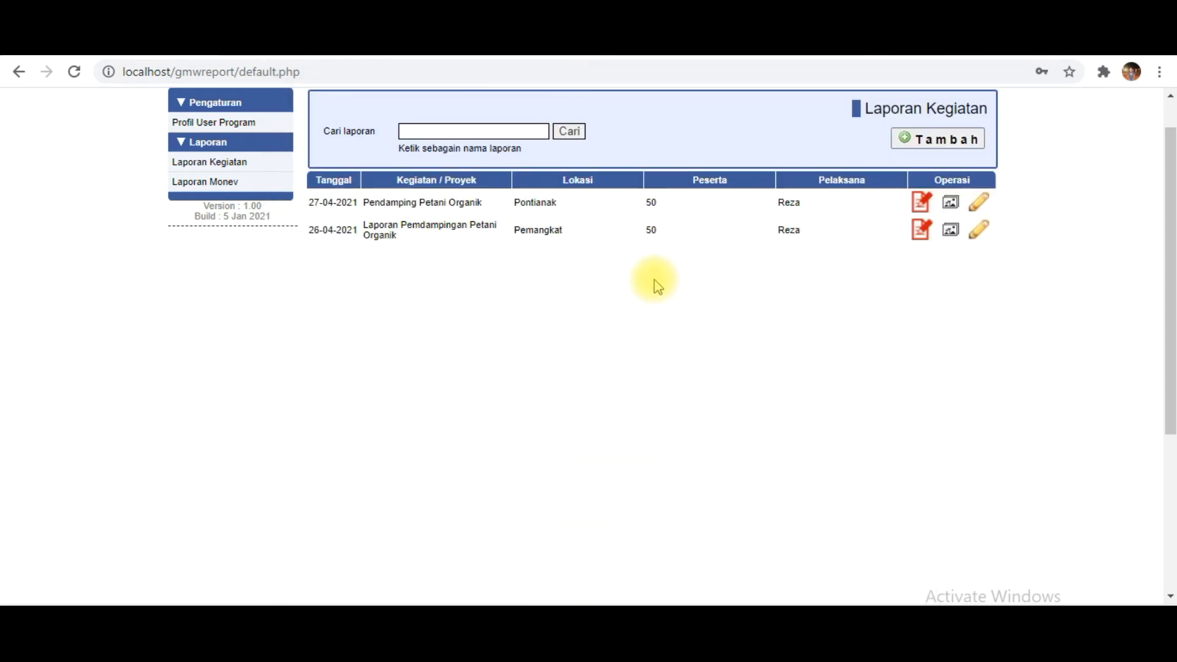
- Review the print view of the 27-04-2021 "Pendamping Petani Organik" report from its title down to Rekomendasi, and close it
left_click(921, 209)
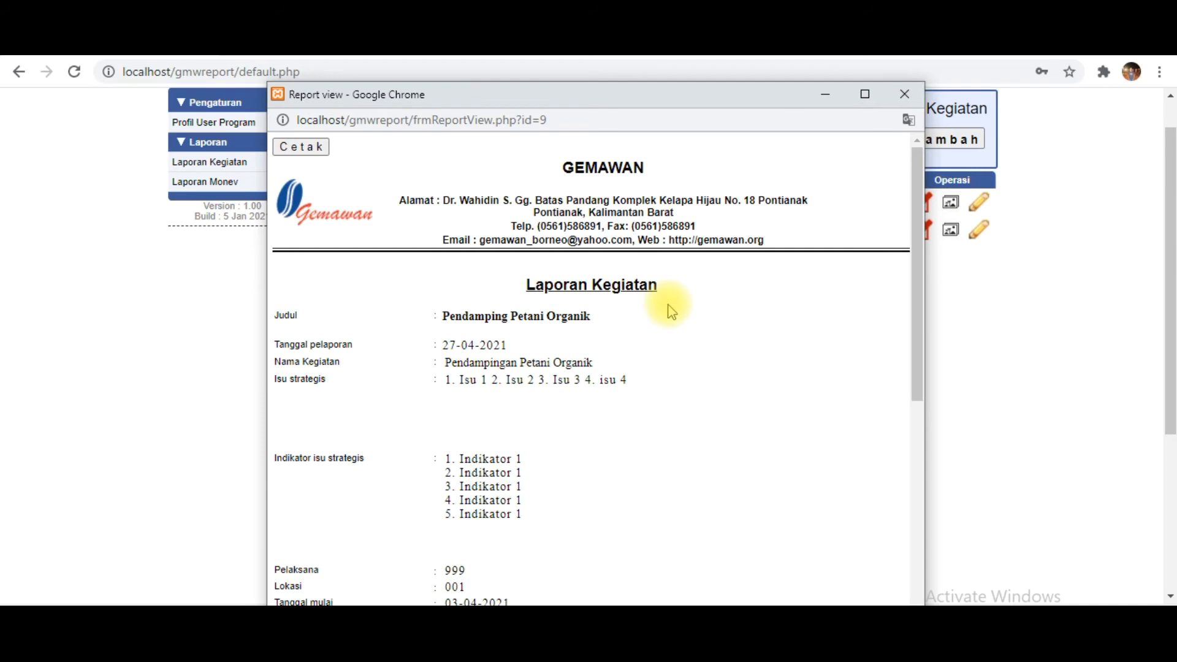
scroll(672, 312, "down", 1)
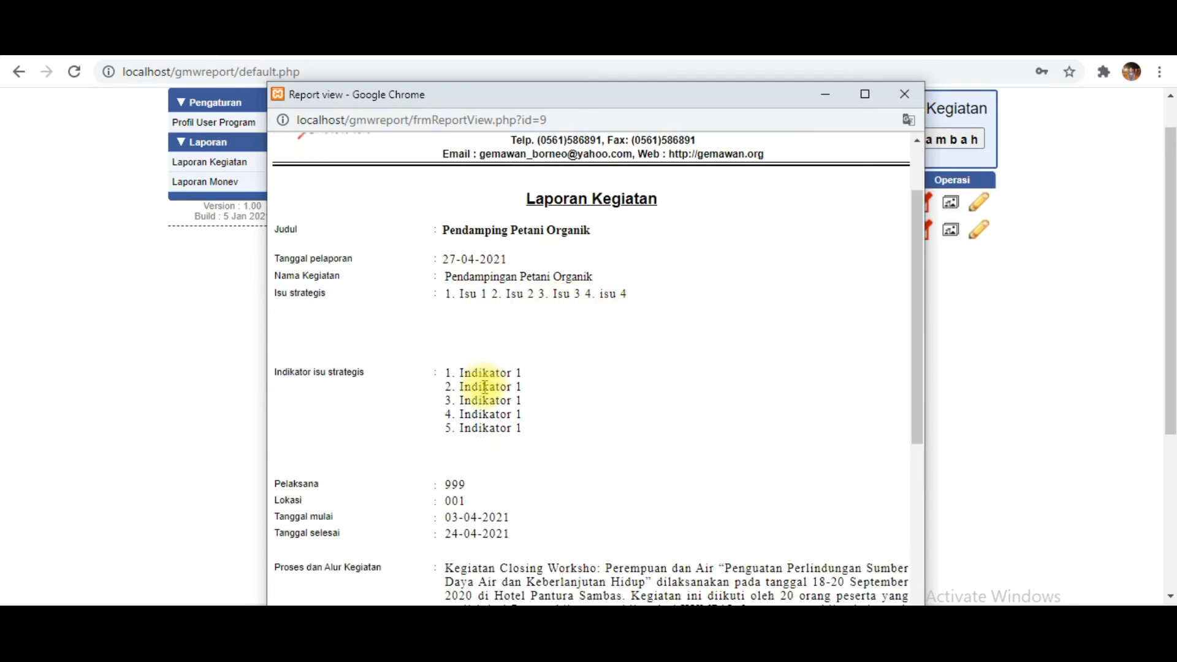
scroll(426, 537, "down", 2)
scroll(466, 515, "up", 1)
scroll(469, 509, "down", 2)
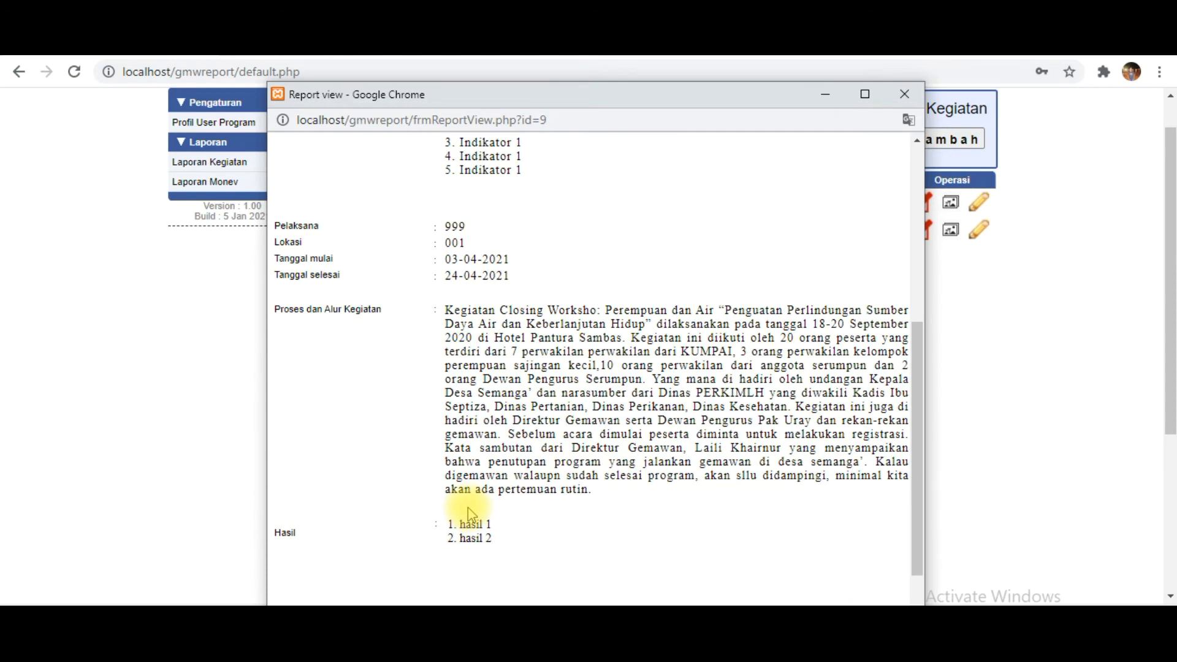
scroll(469, 514, "down", 1)
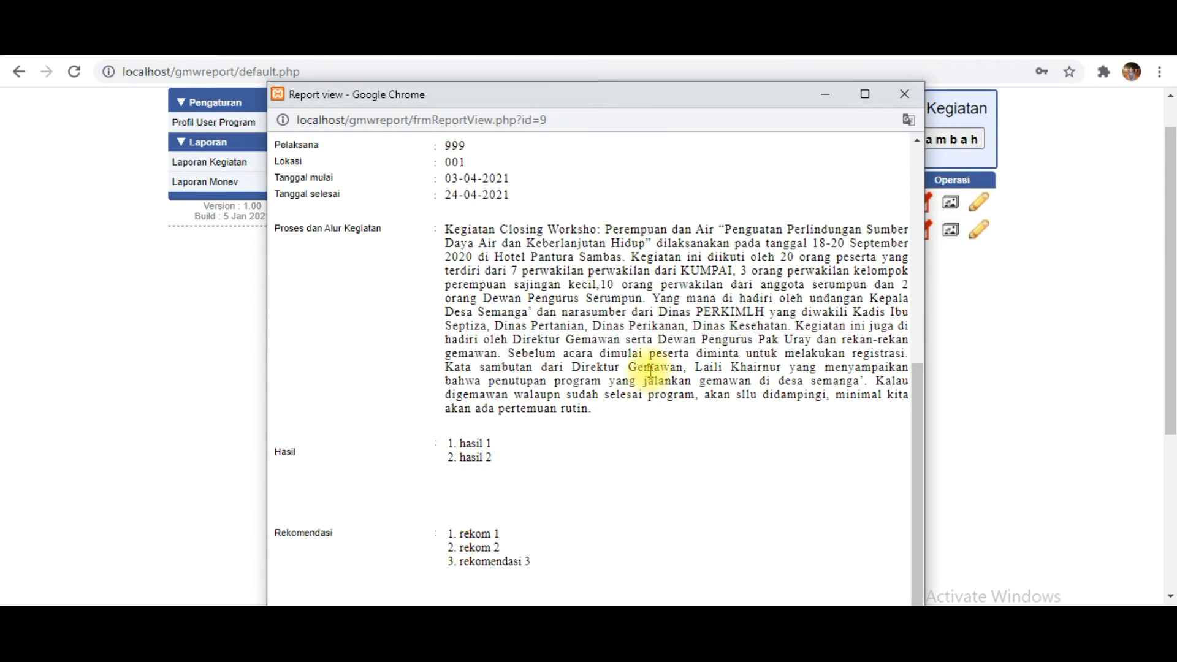
scroll(656, 356, "up", 5)
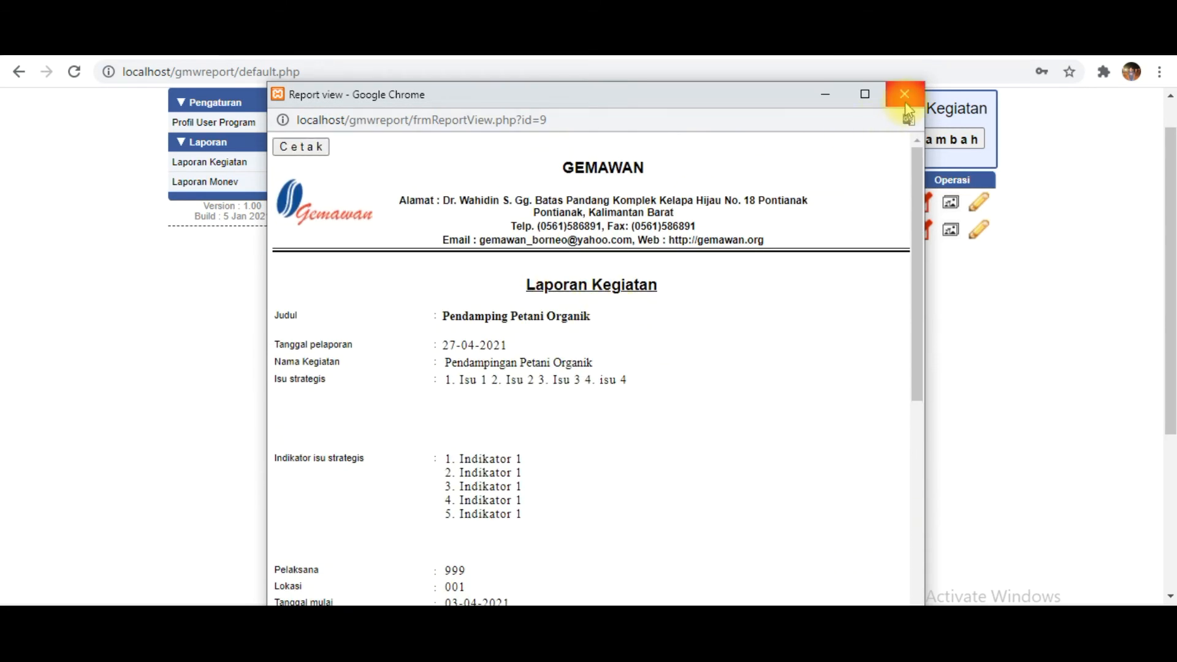
left_click(904, 98)
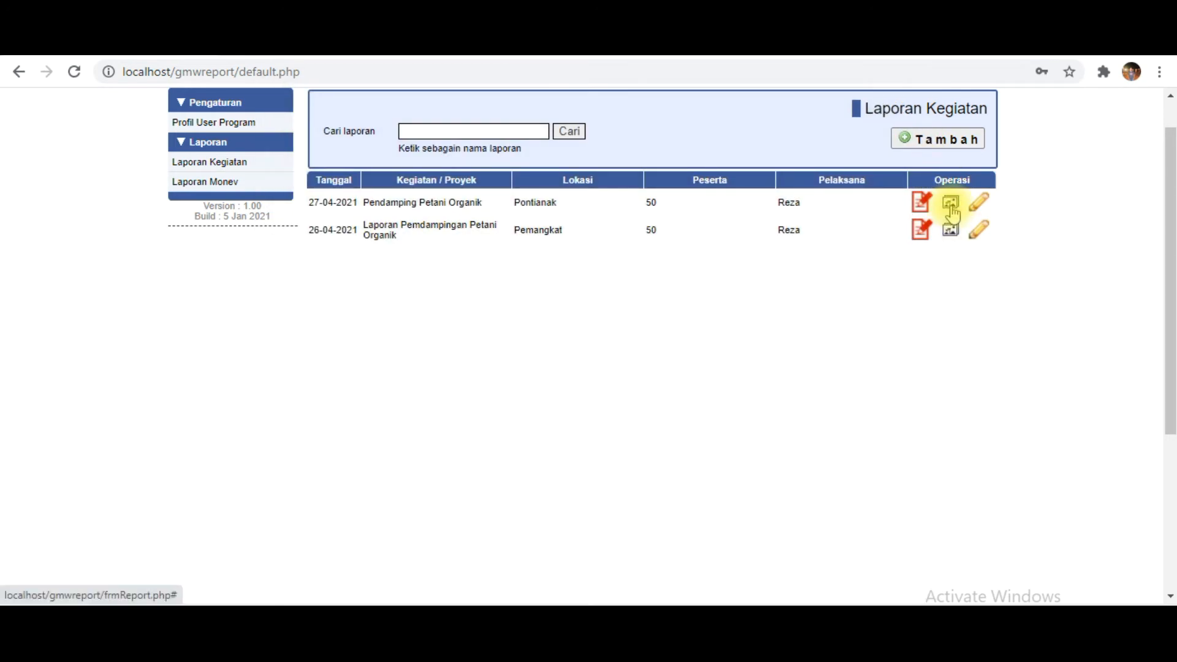
- View the report's photo documentation attachments, enlarging the group photo and the attendance sheet, and close the window
left_click(951, 205)
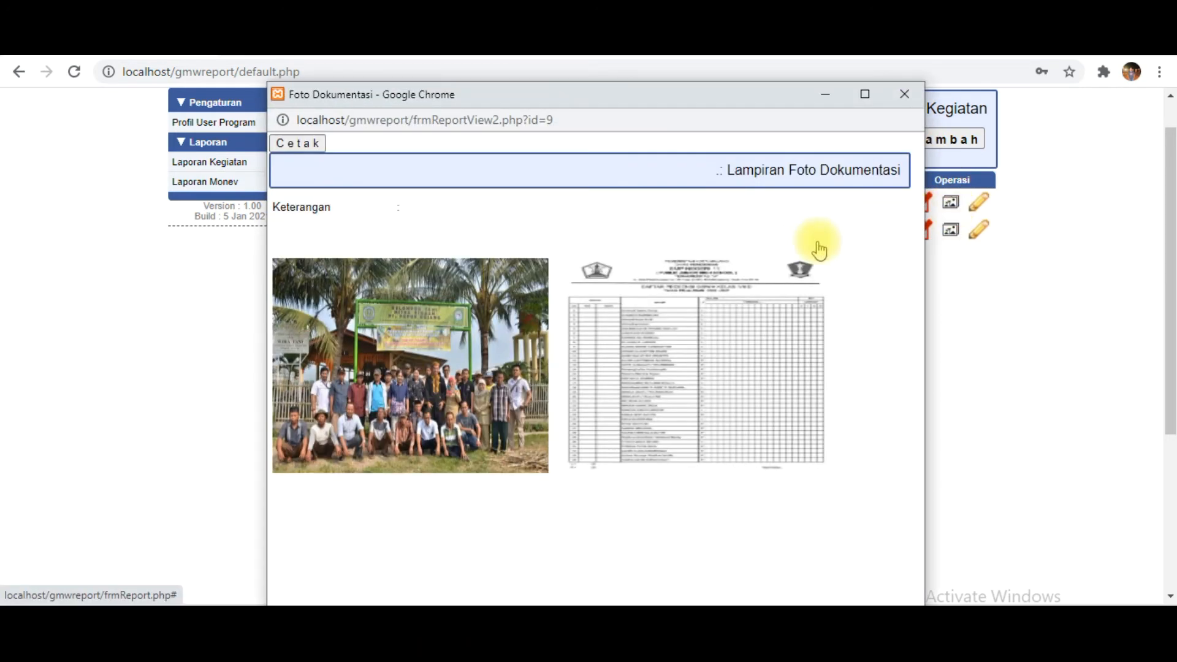
left_click(459, 396)
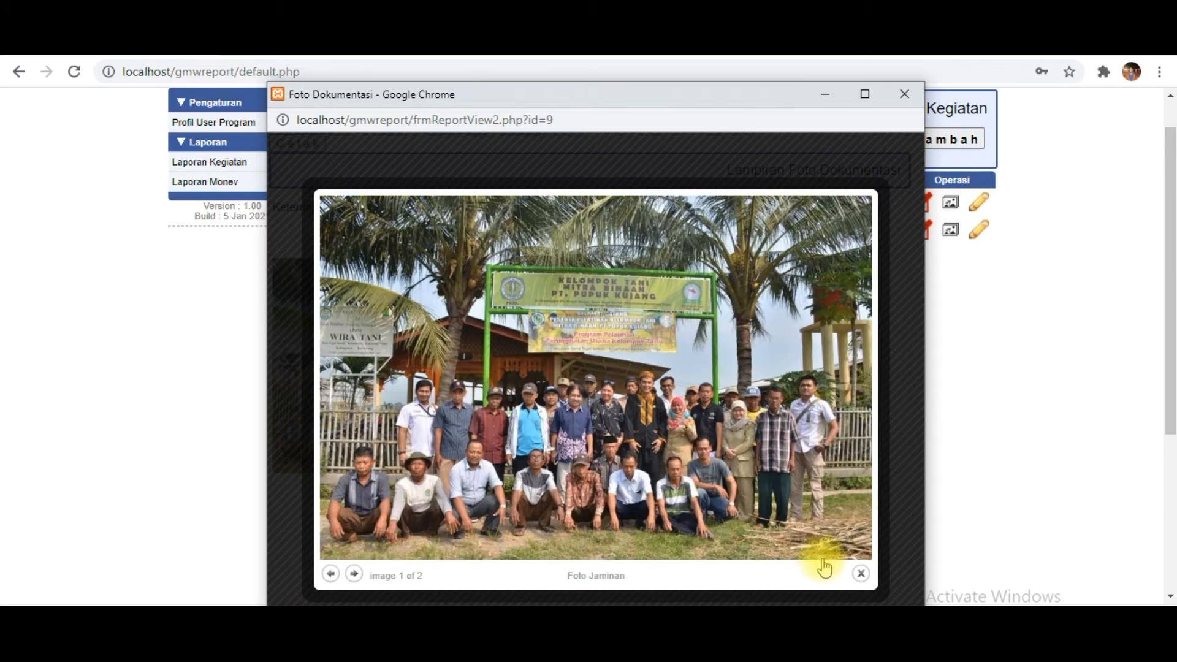
left_click(861, 575)
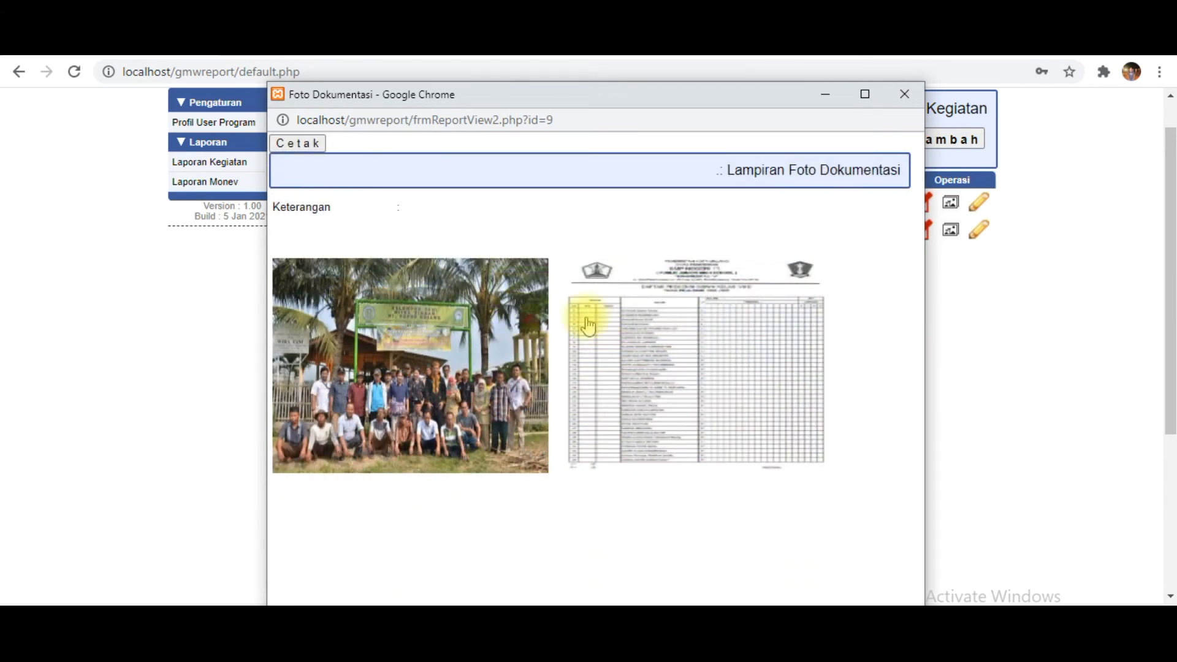
left_click(694, 354)
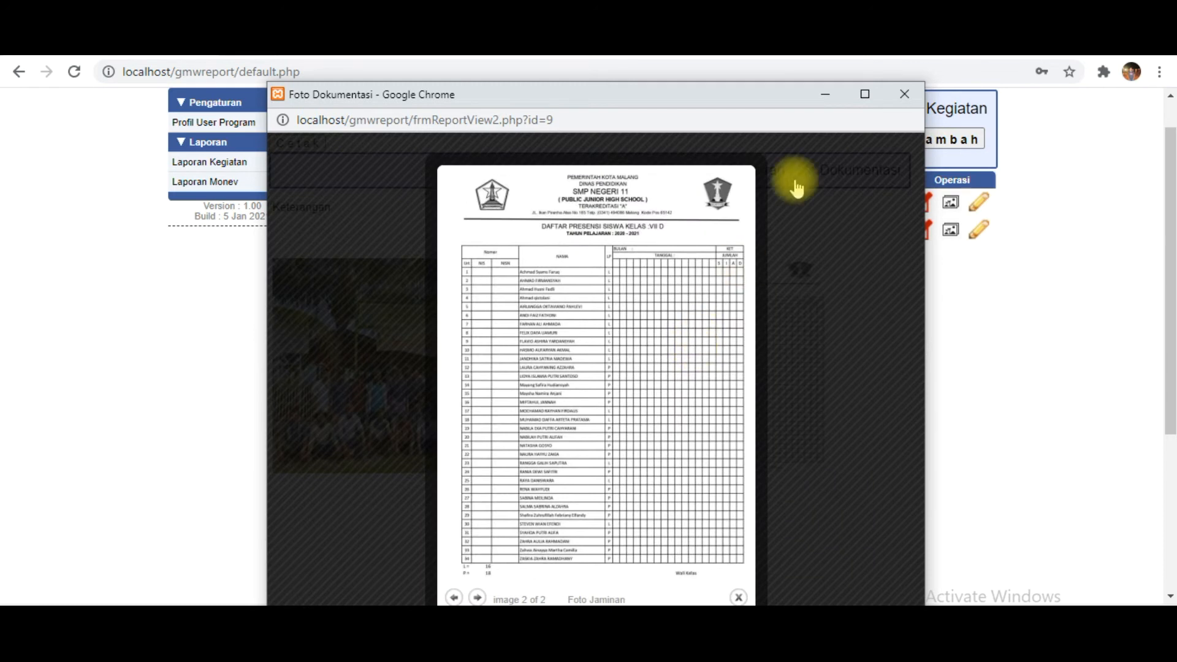
left_click(905, 94)
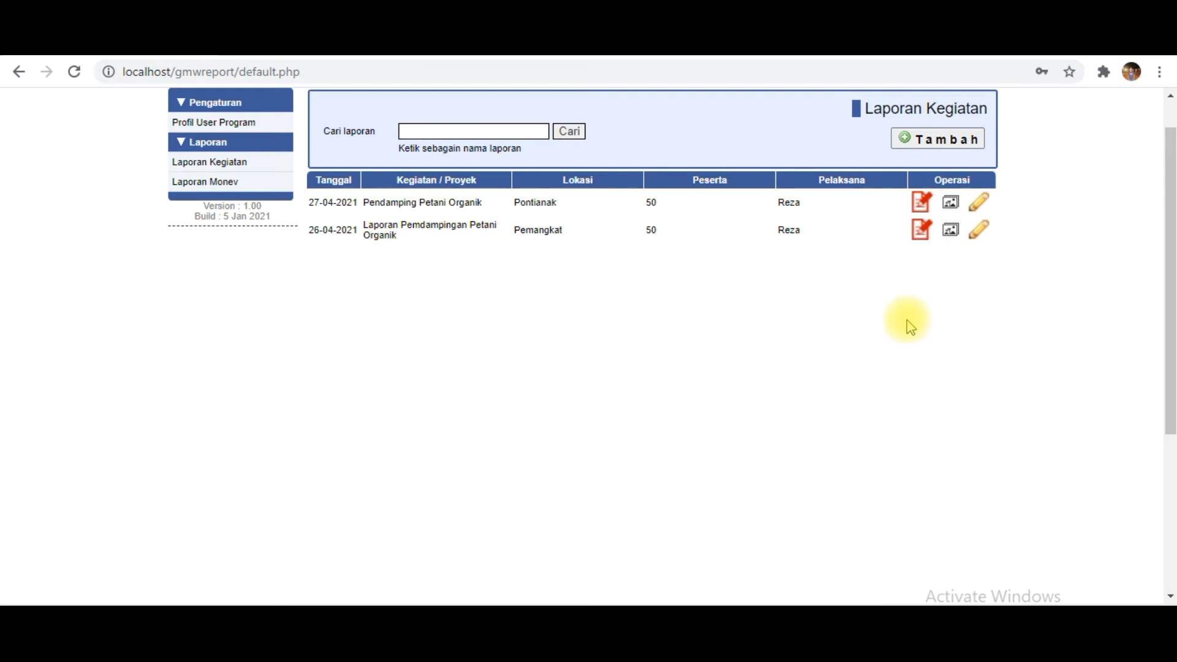
- Check how the paragraphs of Proses dan Alur Kegiatan are laid out in the print view of the 27-04-2021 report
left_click(979, 207)
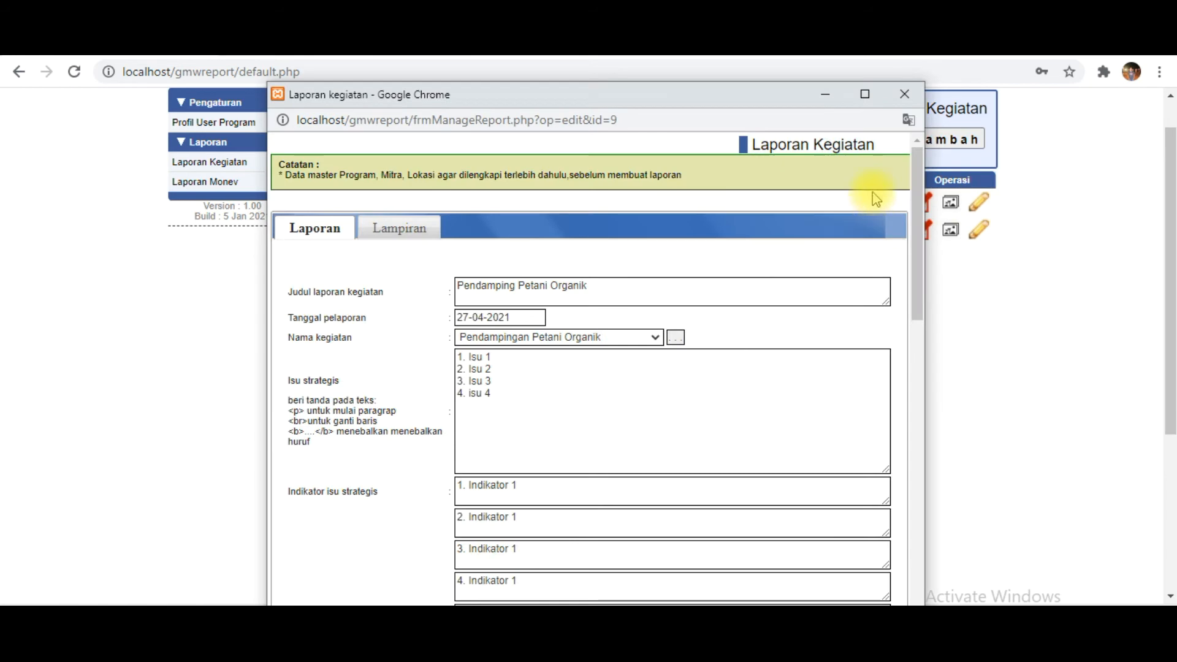
left_click(904, 100)
left_click(920, 201)
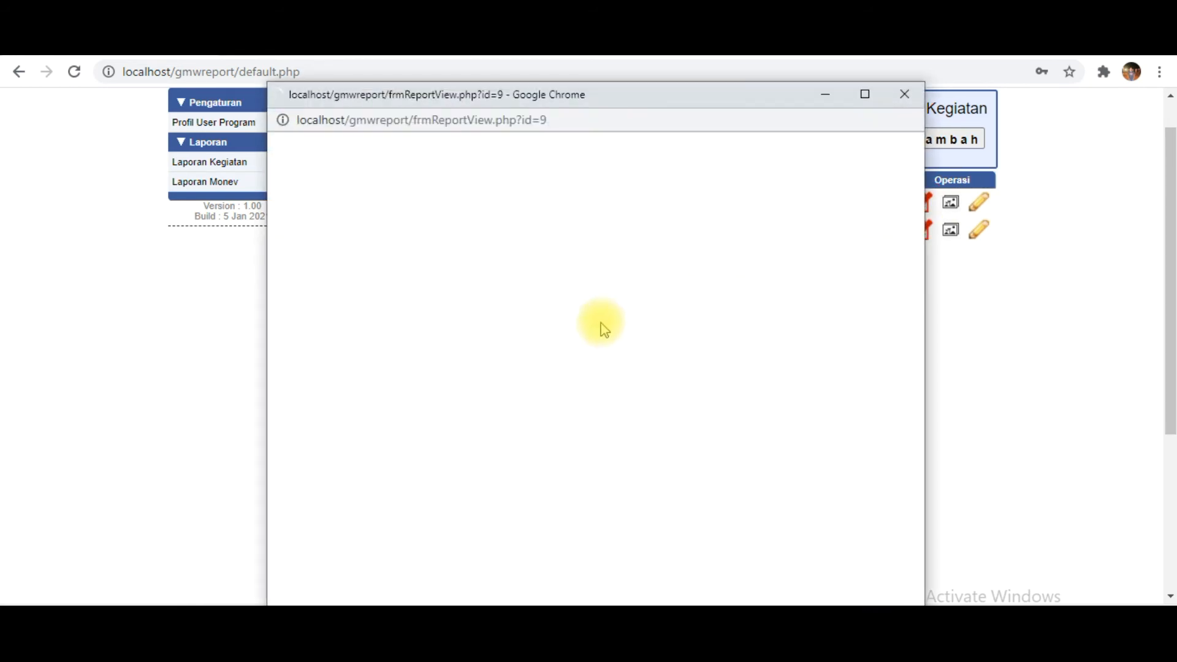
scroll(610, 328, "down", 6)
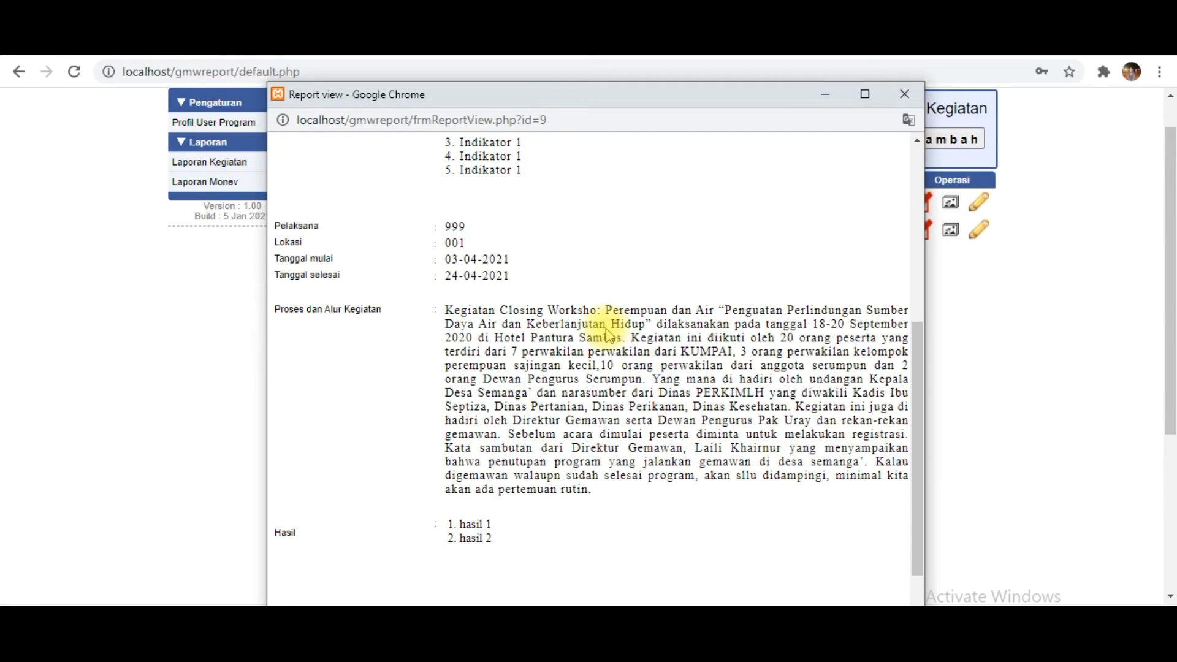
left_click_drag(446, 310, 526, 420)
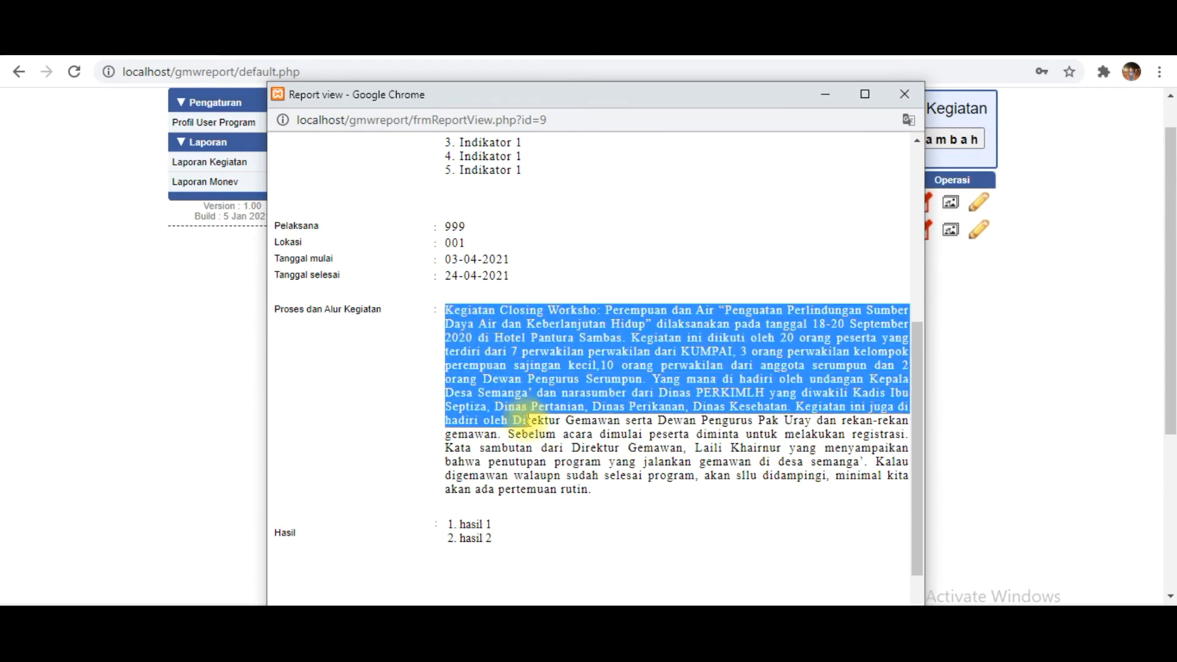
left_click(911, 94)
- Open the 27-04-2021 report for editing and insert a <p> tag before "Kegiatan Closing Worksho" in Proses dan Alur Kegiatan
left_click(978, 205)
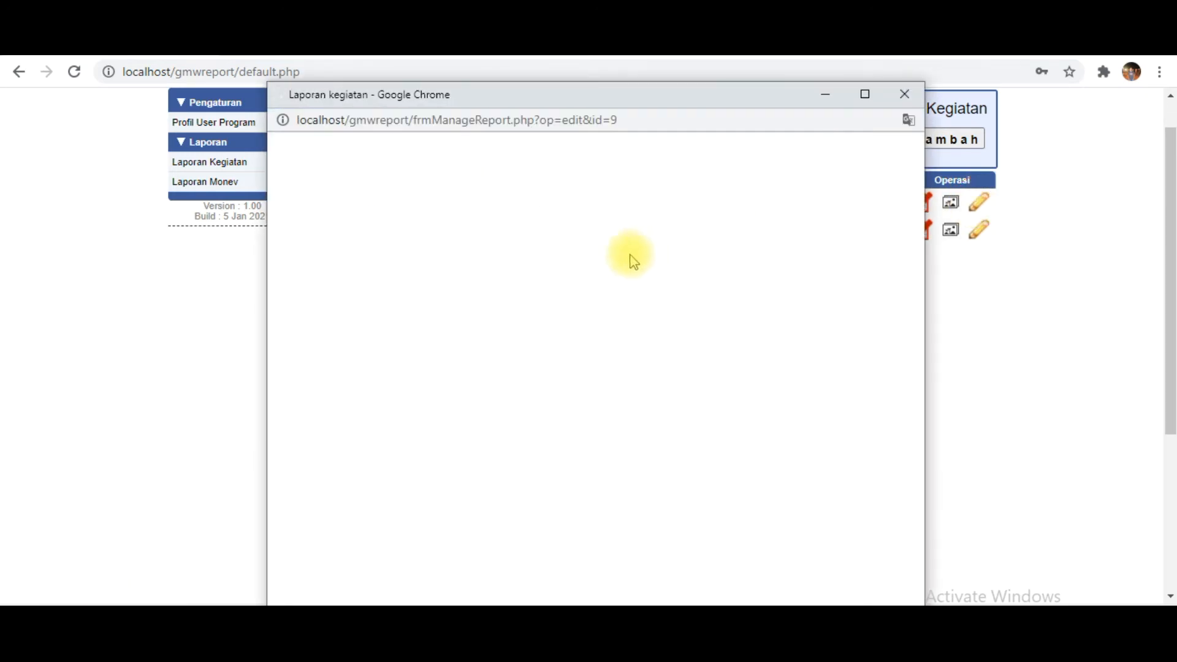
scroll(613, 395, "down", 5)
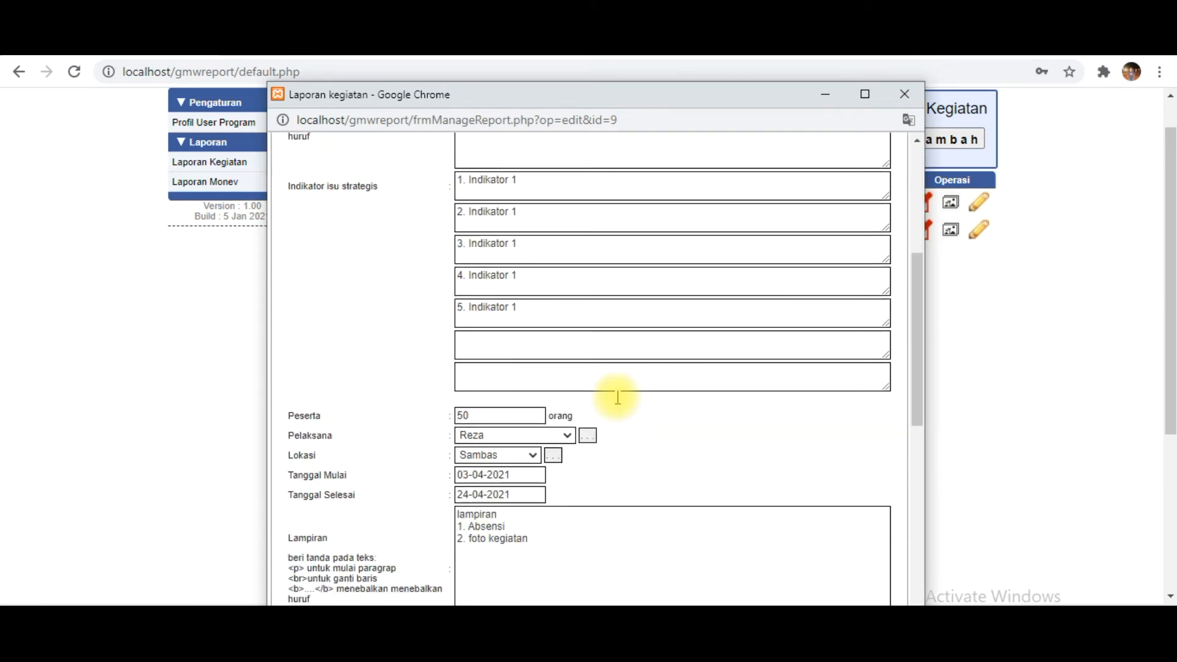
scroll(617, 397, "down", 5)
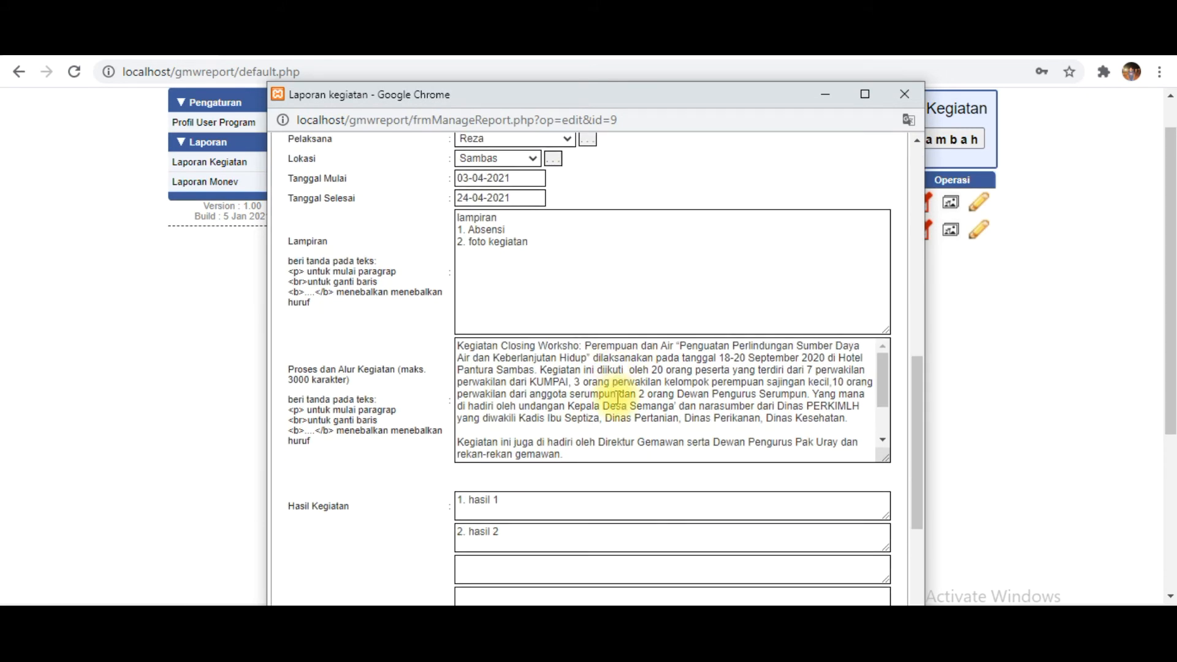
scroll(454, 476, "down", 3)
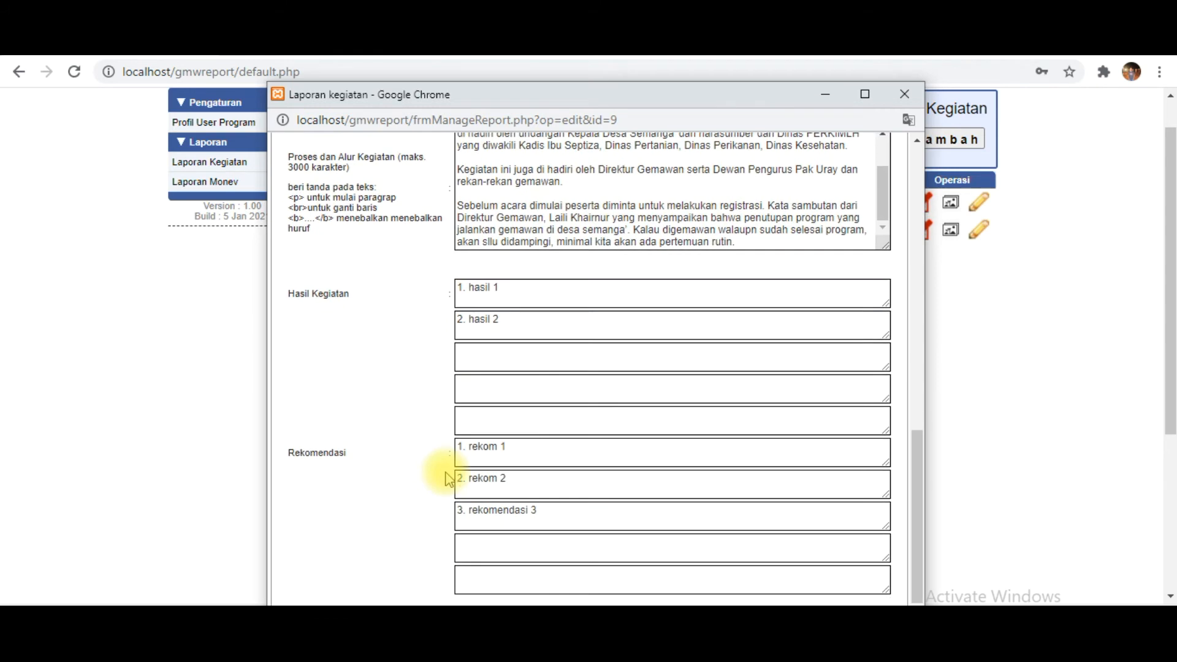
scroll(457, 460, "up", 5)
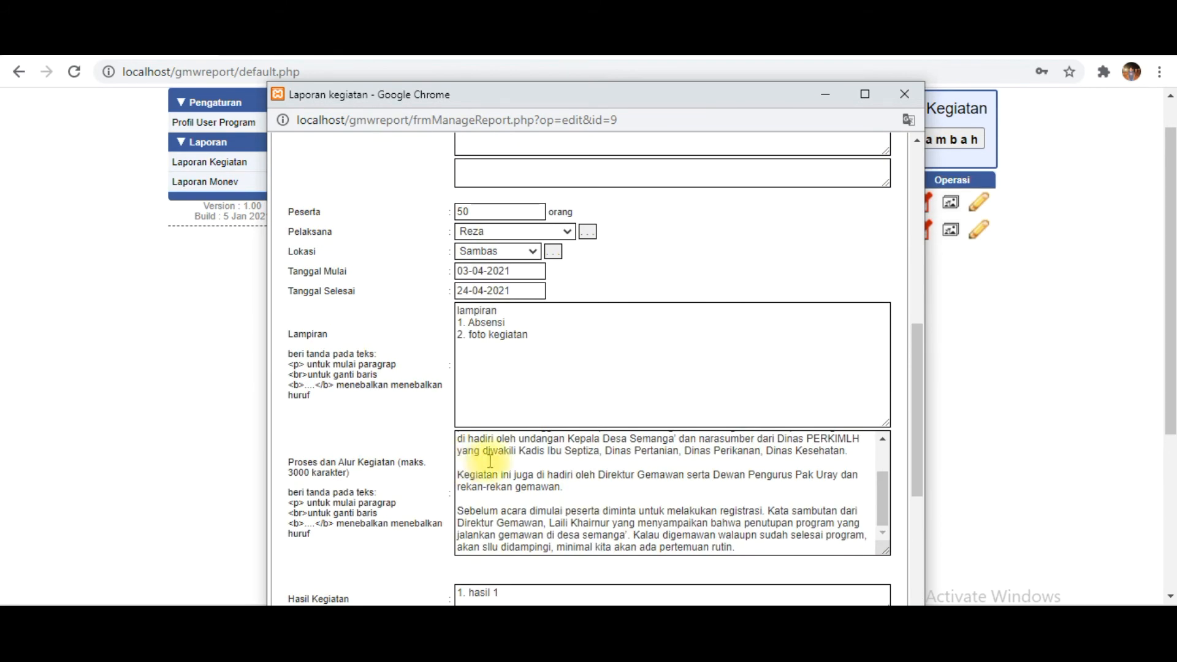
scroll(514, 455, "up", 2)
left_click(458, 446)
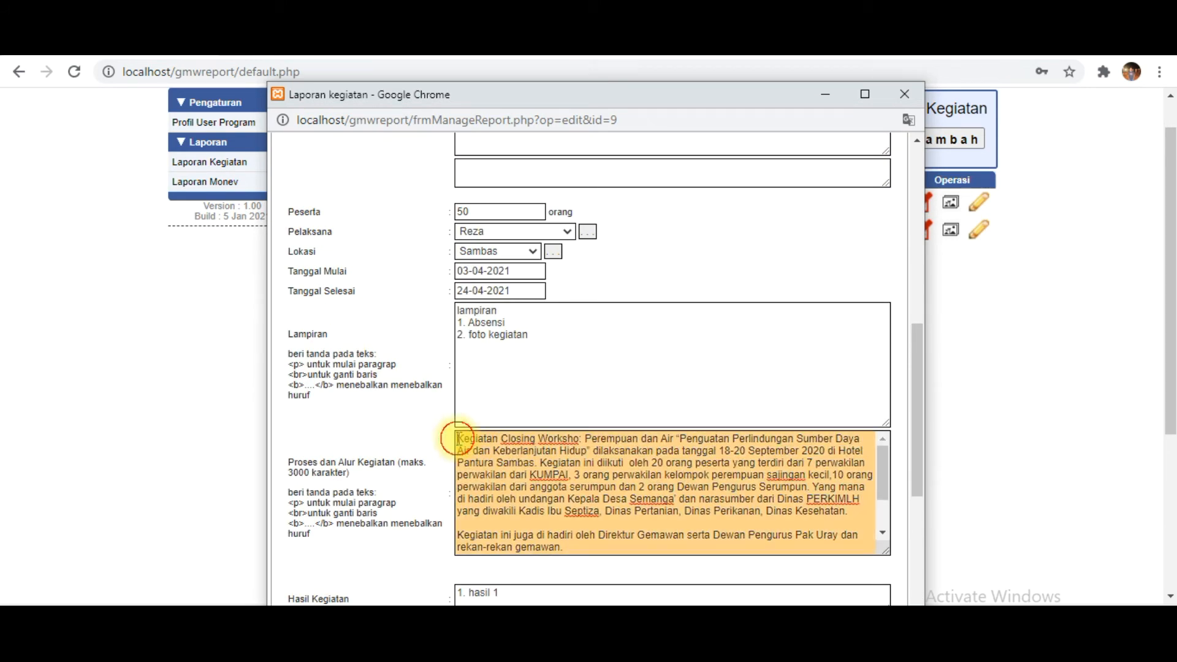
type("<>")
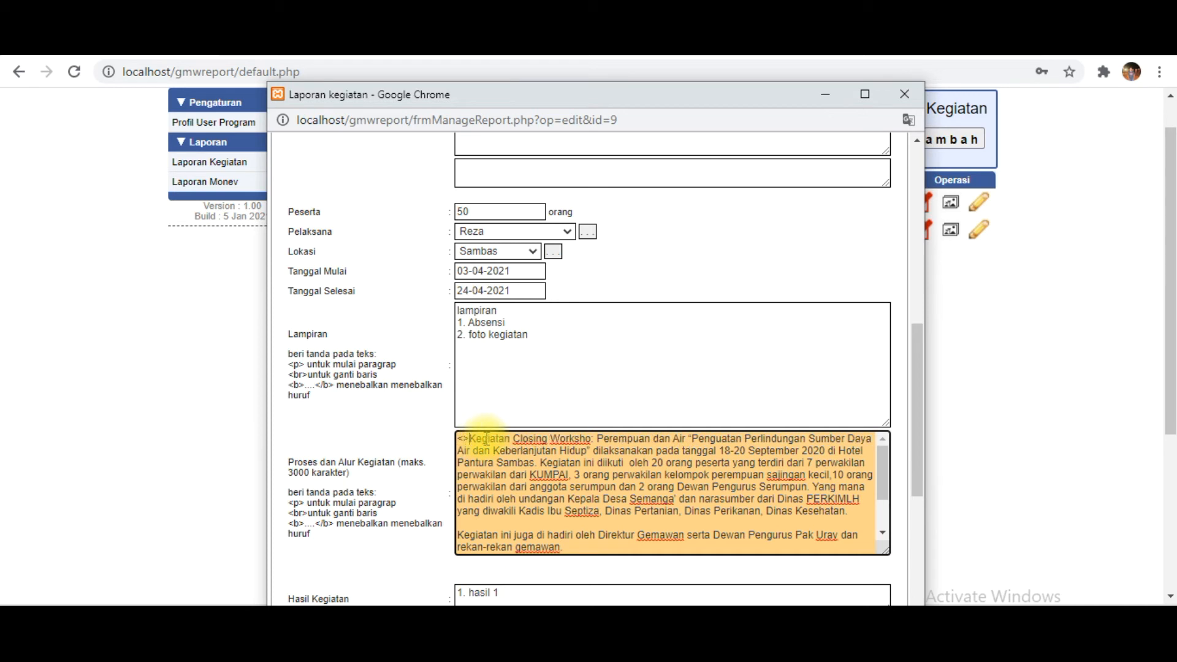
left_click_drag(303, 365, 294, 366)
left_click(301, 366)
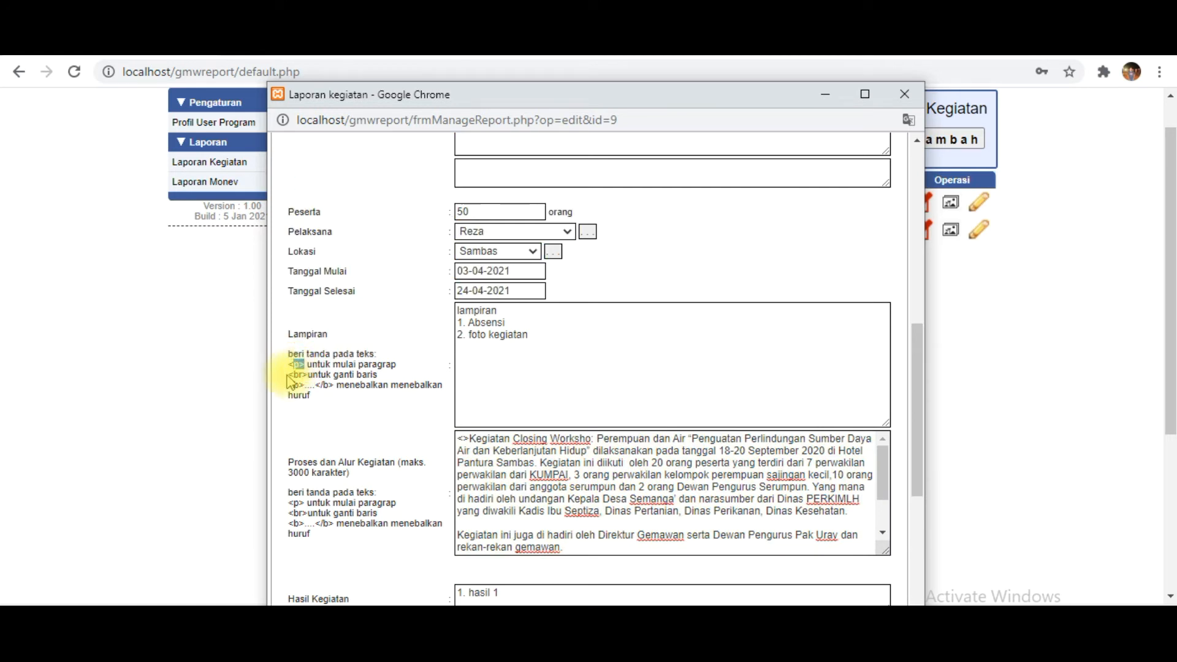
left_click_drag(288, 375, 305, 375)
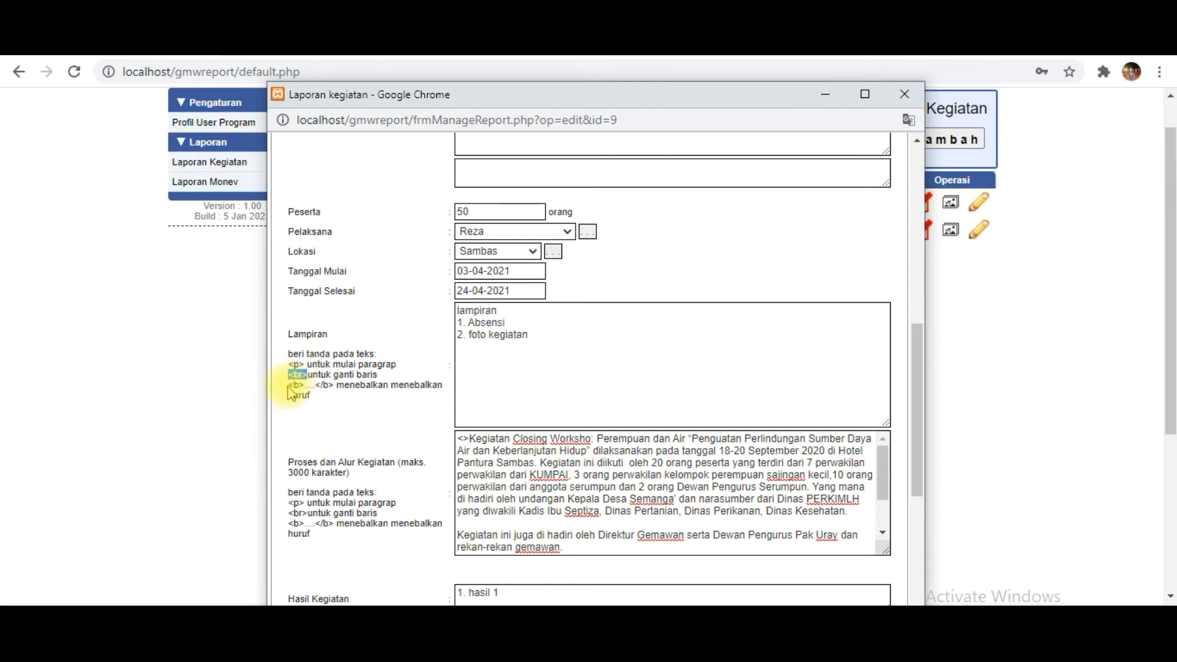
left_click_drag(289, 385, 305, 385)
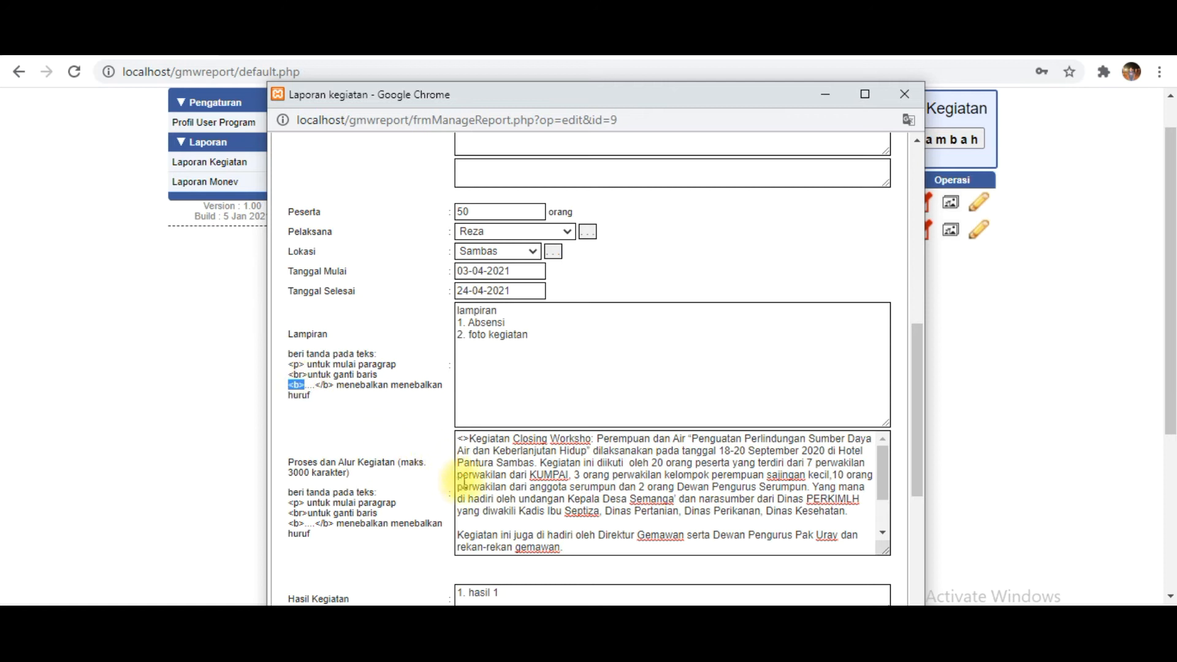
left_click(466, 439)
type("b")
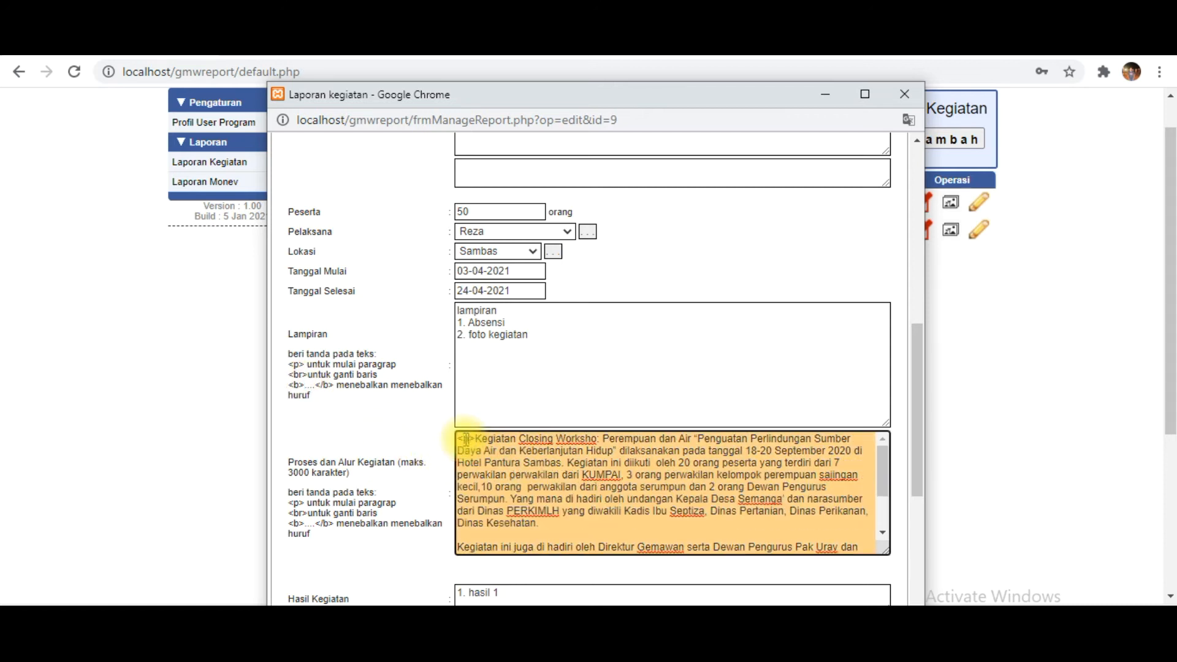
- Insert a <p> tag before the paragraph starting "Kegiatan ini juga di hadiri" in Proses dan Alur Kegiatan
scroll(515, 467, "down", 1)
left_click(457, 475)
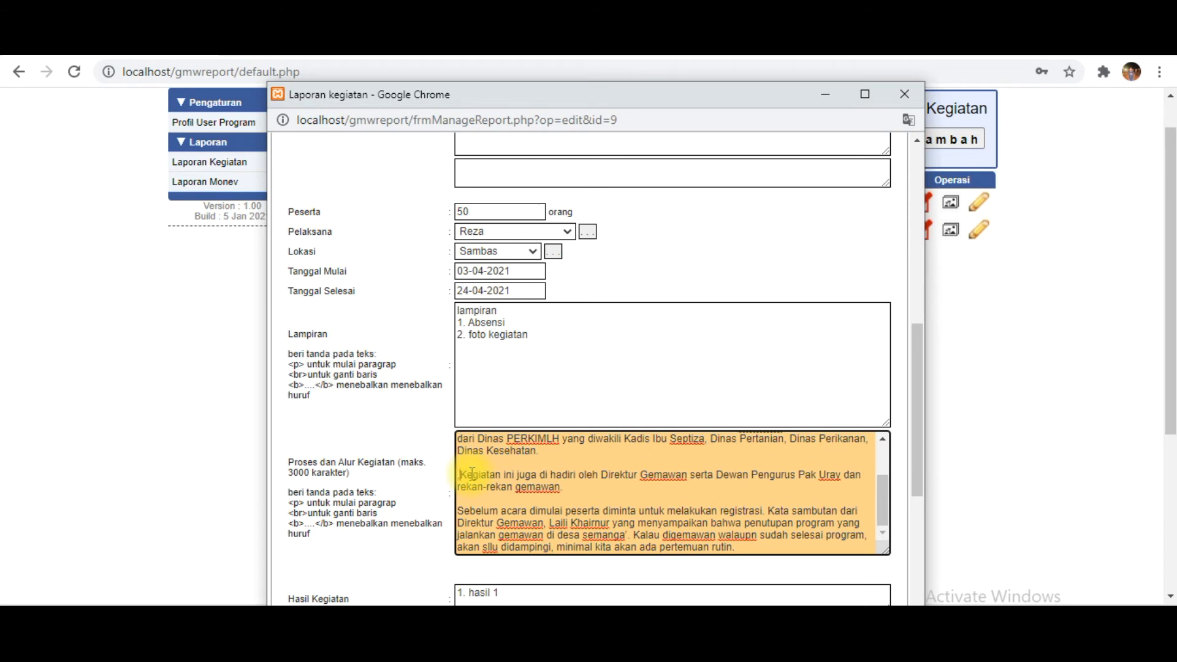
type("<p>")
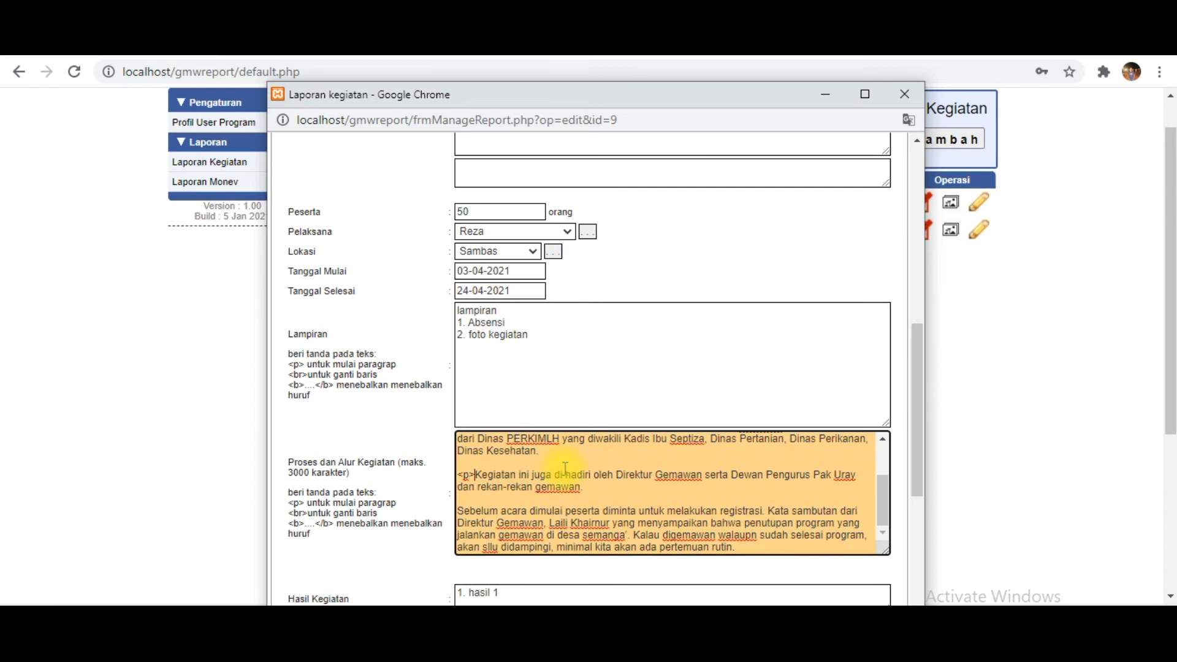
scroll(503, 472, "down", 2)
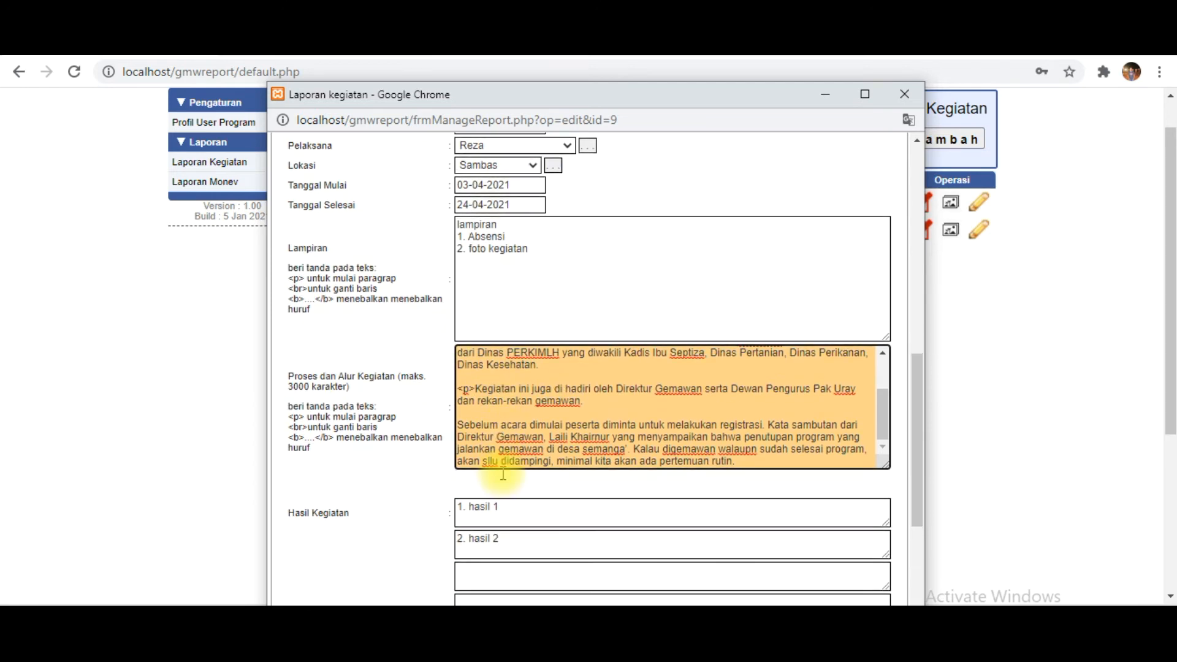
scroll(509, 465, "up", 5)
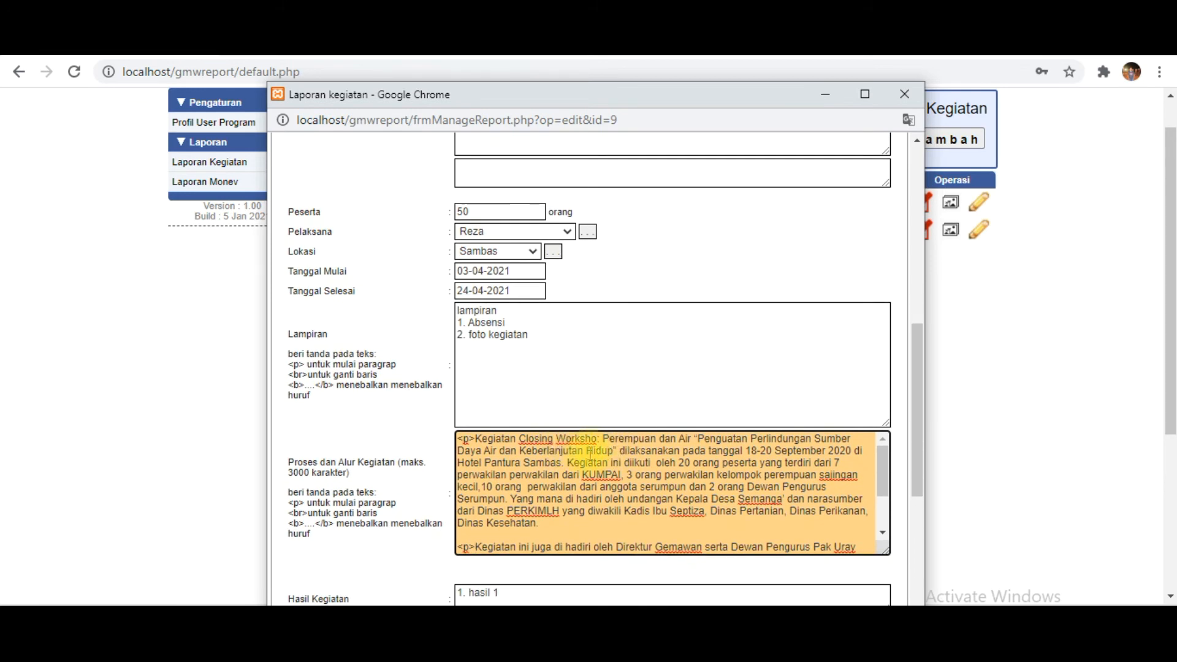
left_click(603, 437)
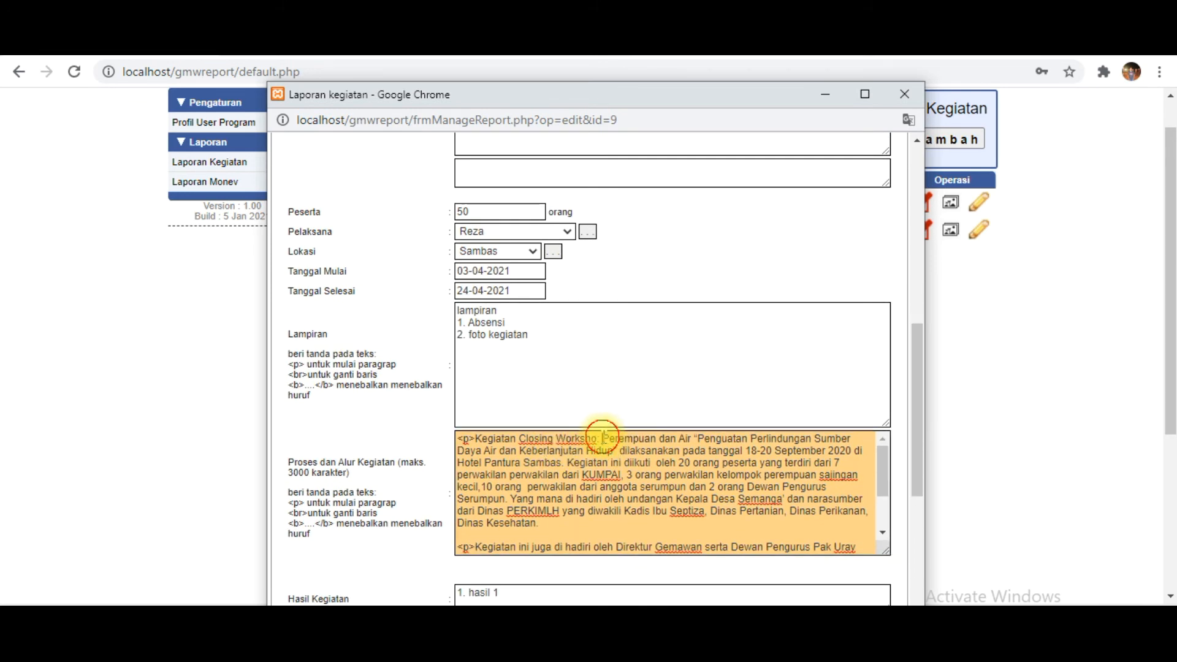
type("<>")
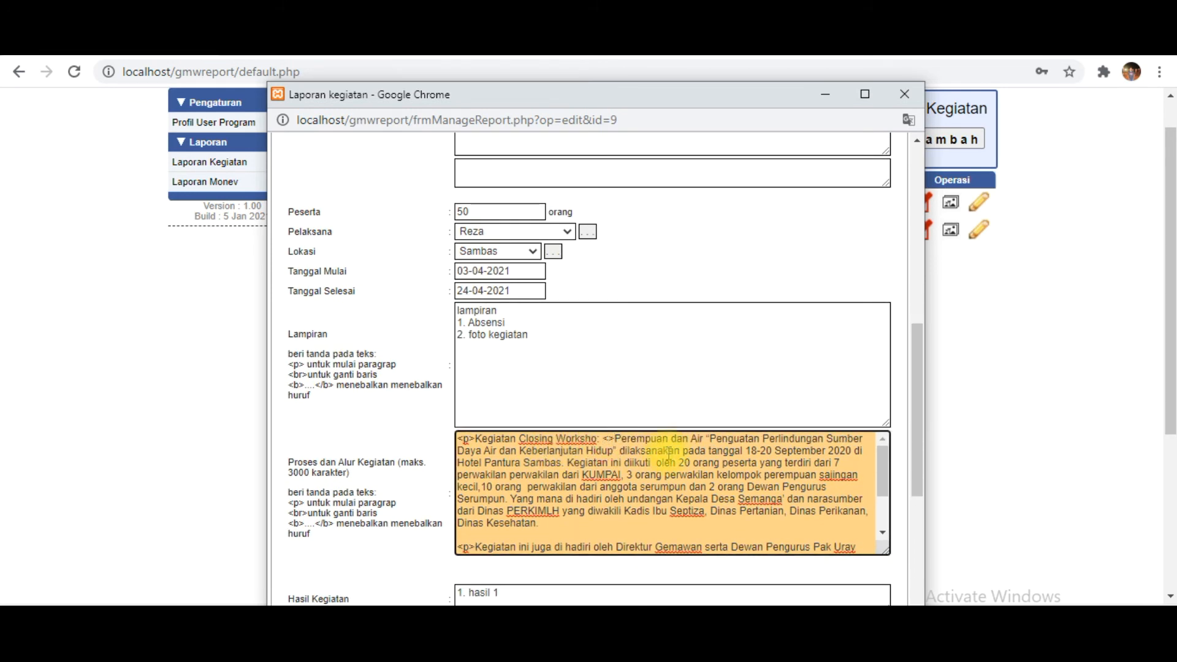
type("b")
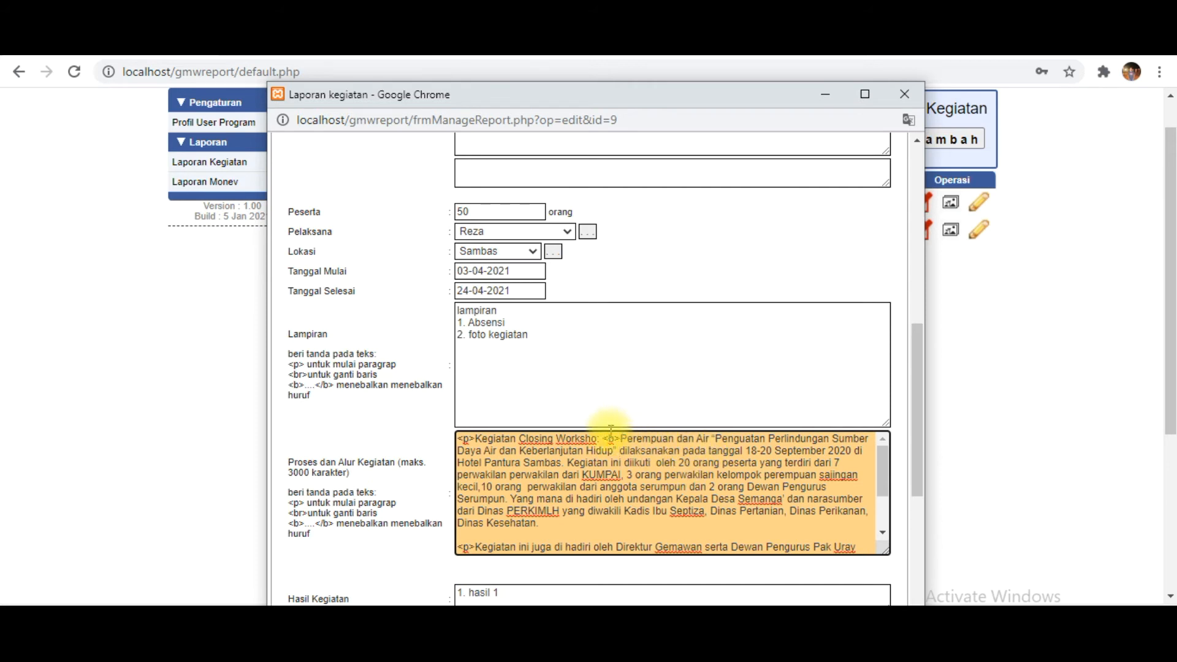
left_click_drag(600, 438, 619, 435)
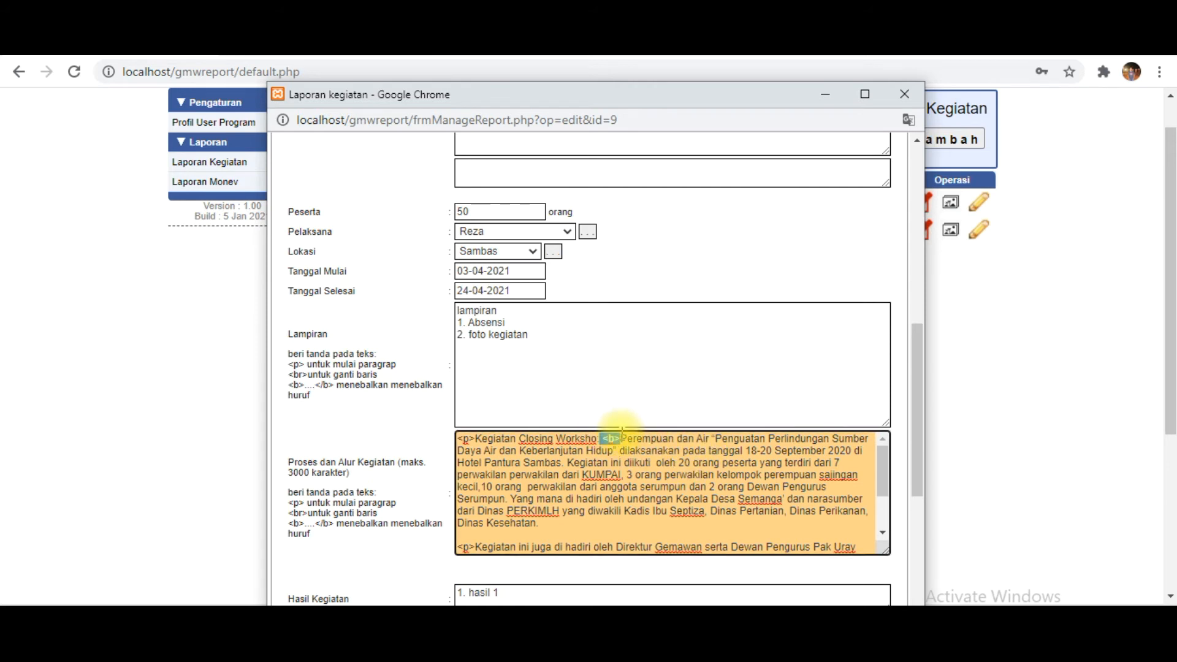
key("BackSpace")
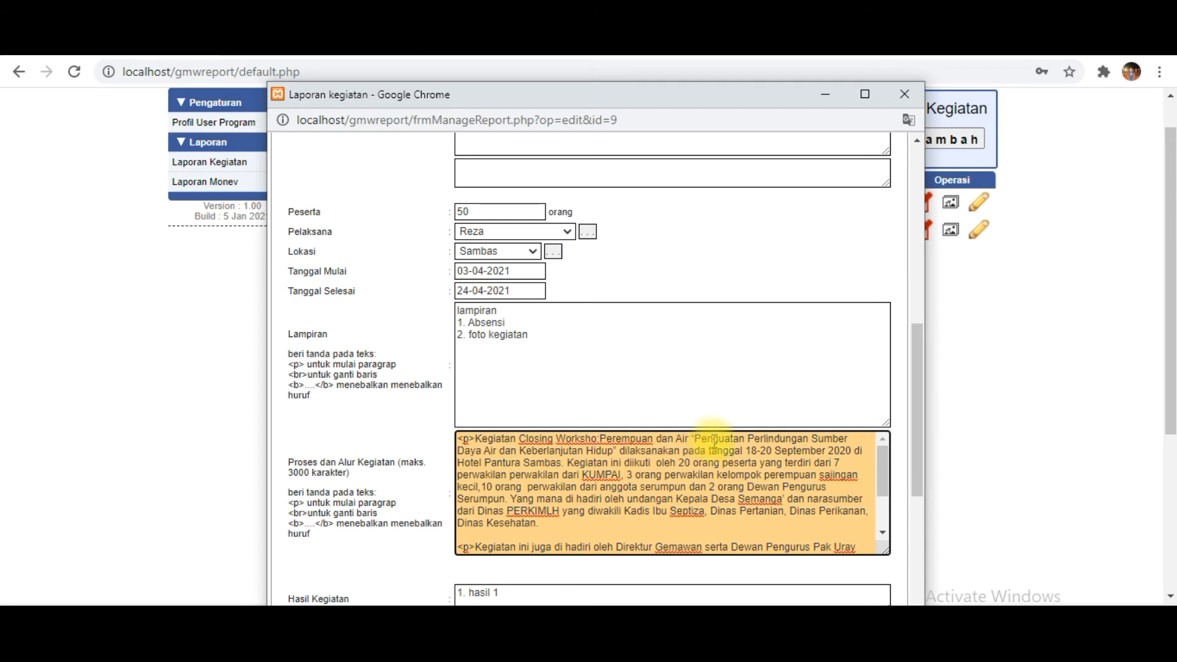
- Wrap "Penguatan Perlindungan Sumber Daya Air dan Keberlanjutan Hidup" in <b> and </b> tags in Proses dan Alur Kegiatan and save the report
type("<b>")
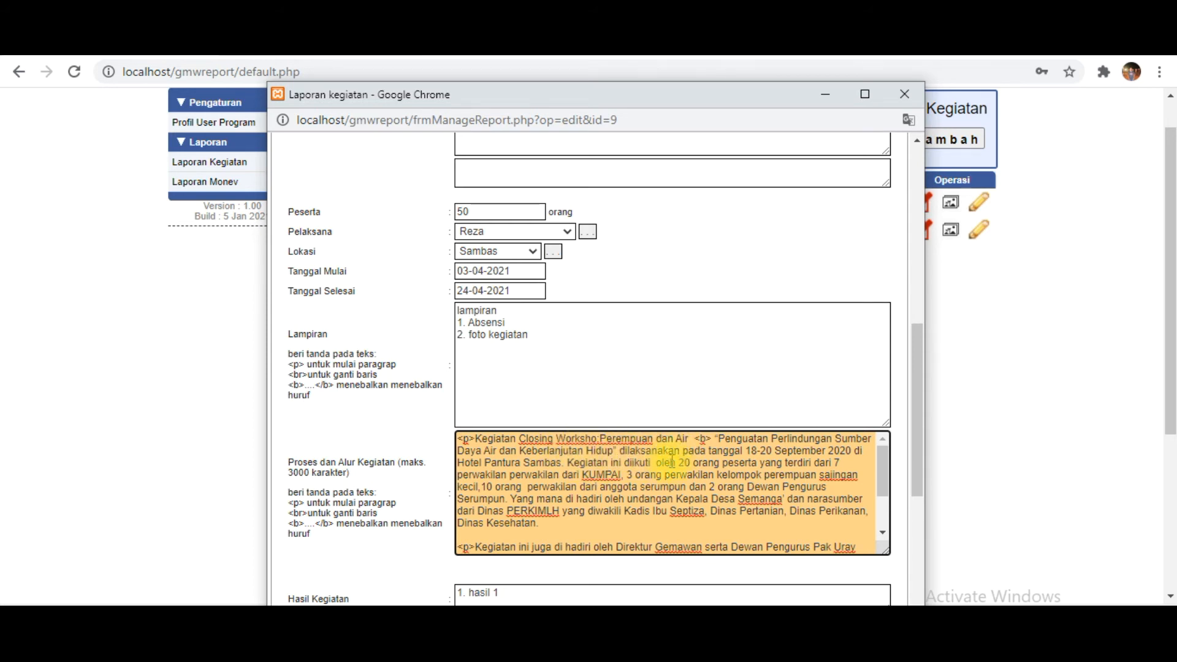
left_click(629, 453)
type("<p>")
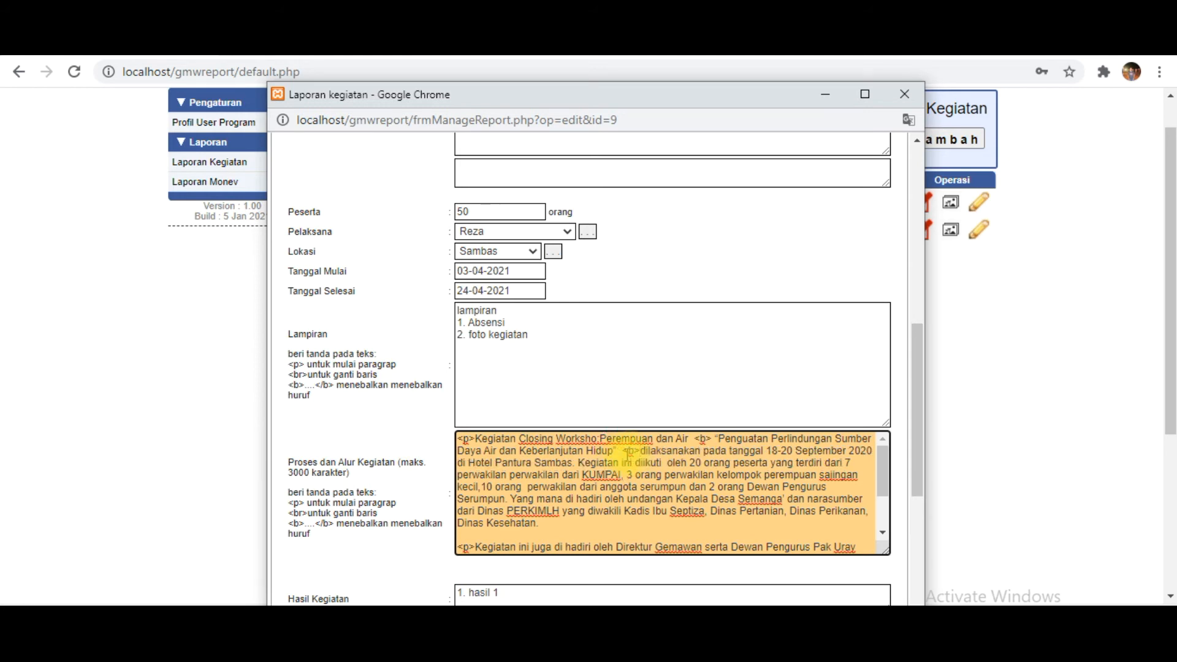
left_click_drag(625, 454, 632, 452)
type("</")
scroll(675, 454, "down", 10)
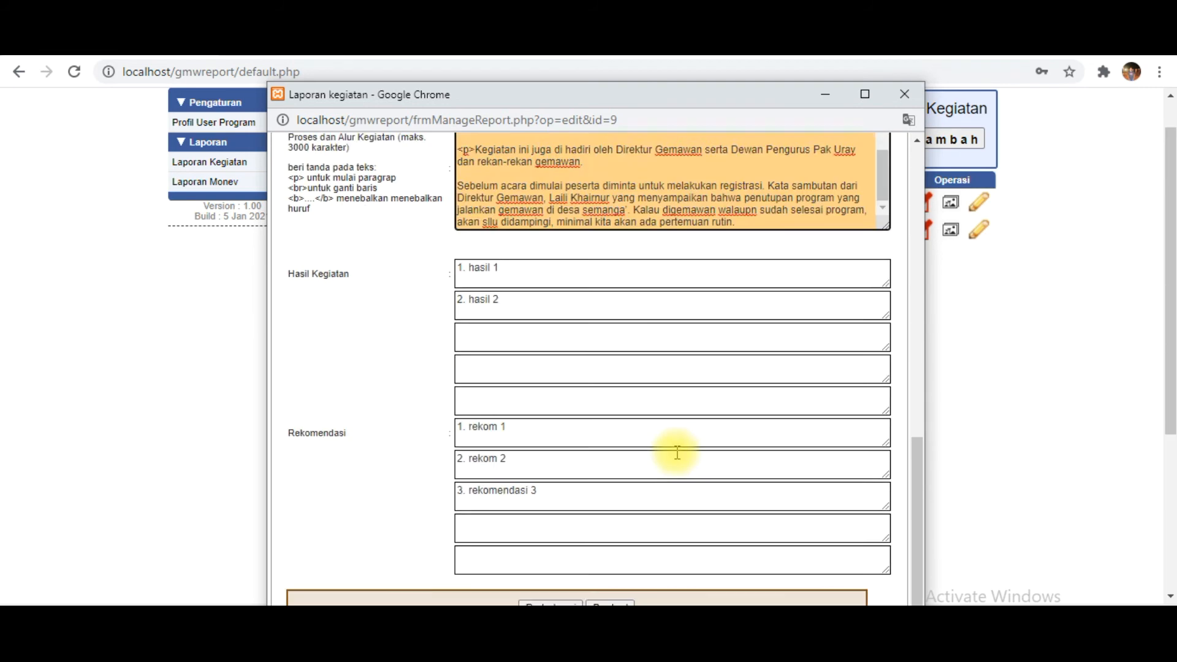
left_click(554, 587)
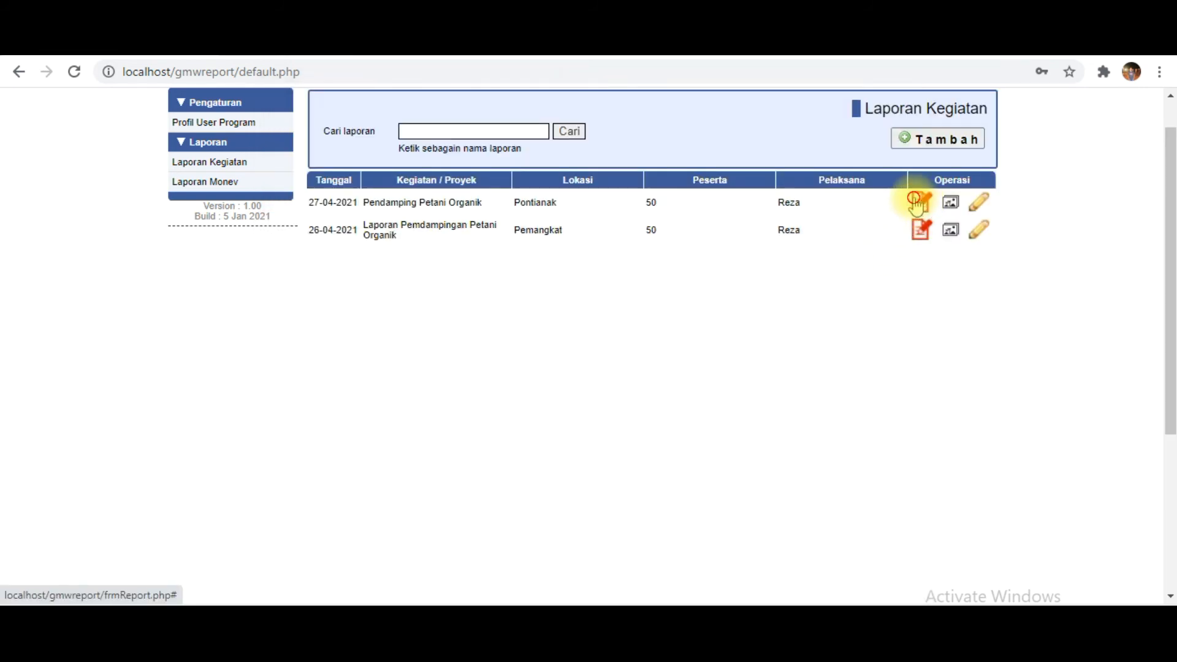
- Open the print view of the 27-04-2021 report and check the bold formatting of the workshop title in Proses dan Alur Kegiatan
left_click(920, 201)
scroll(524, 324, "down", 7)
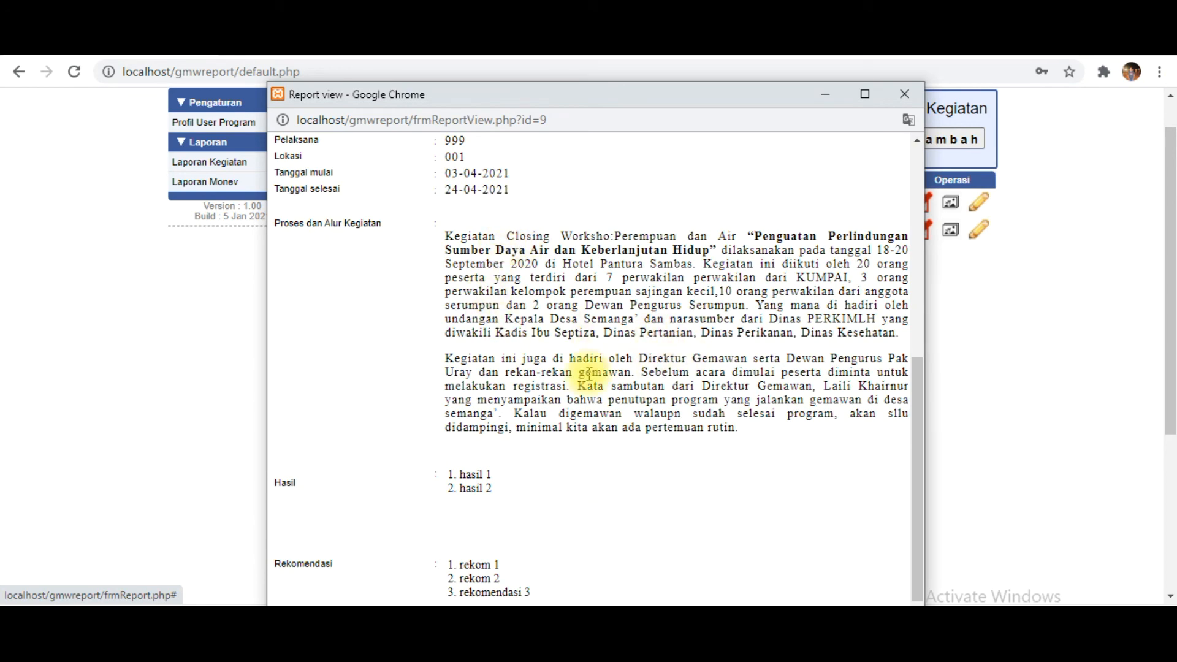
left_click(865, 93)
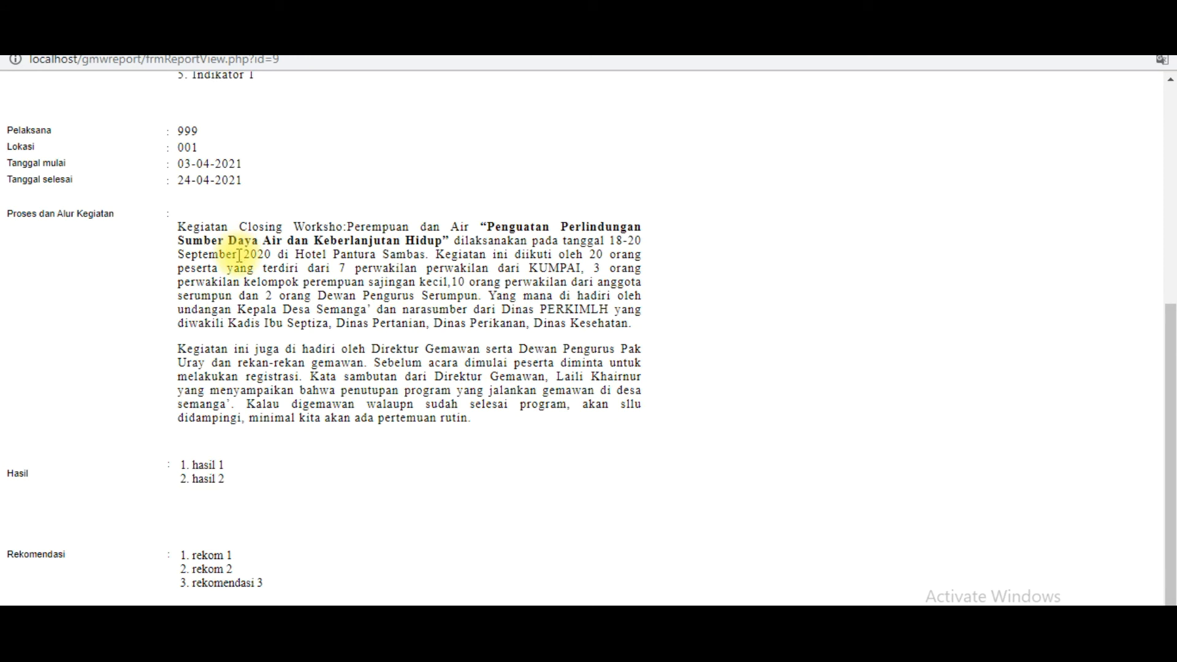
left_click_drag(481, 228, 534, 257)
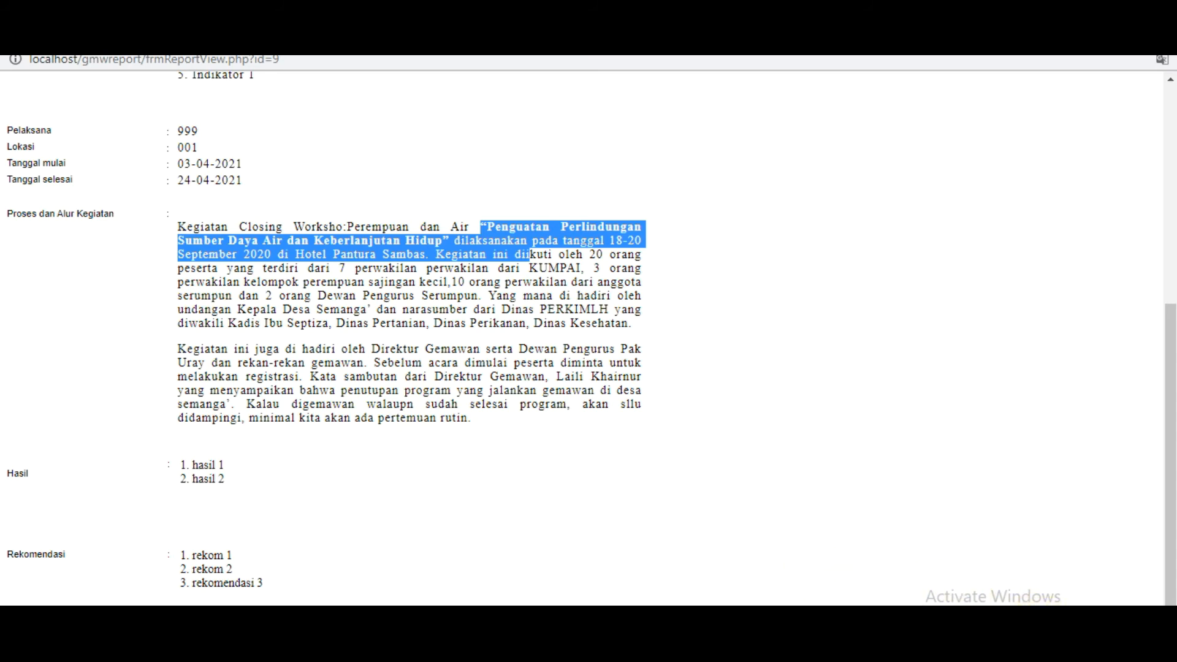
scroll(394, 499, "up", 6)
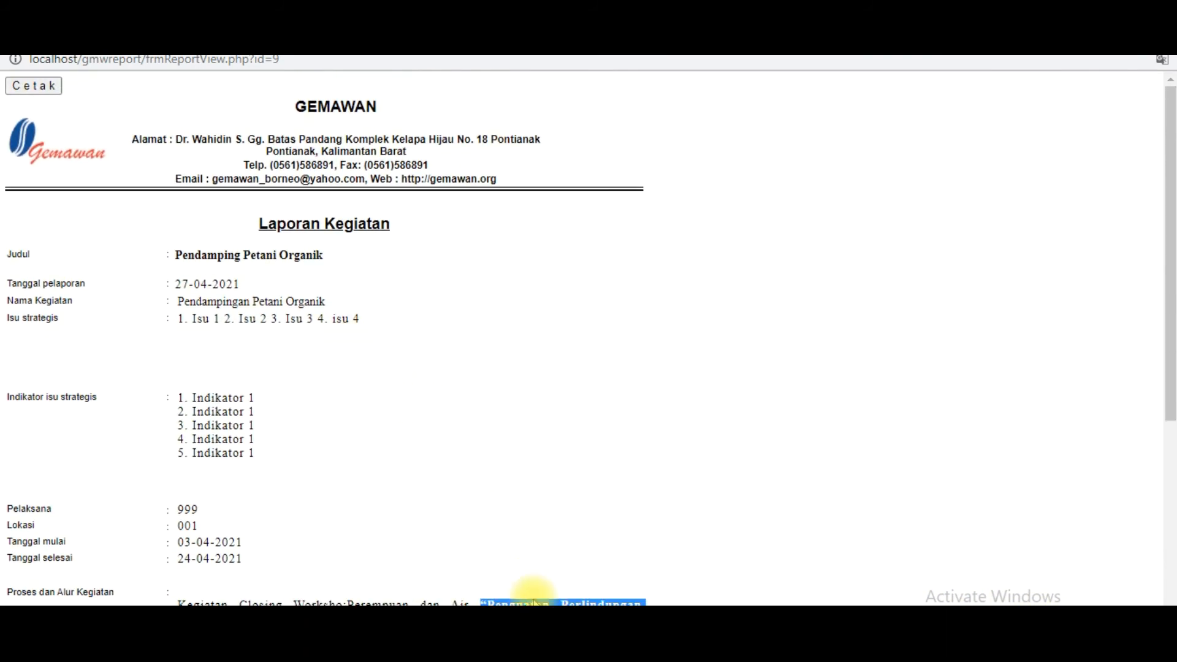
mouse_move(429, 604)
left_click(413, 583)
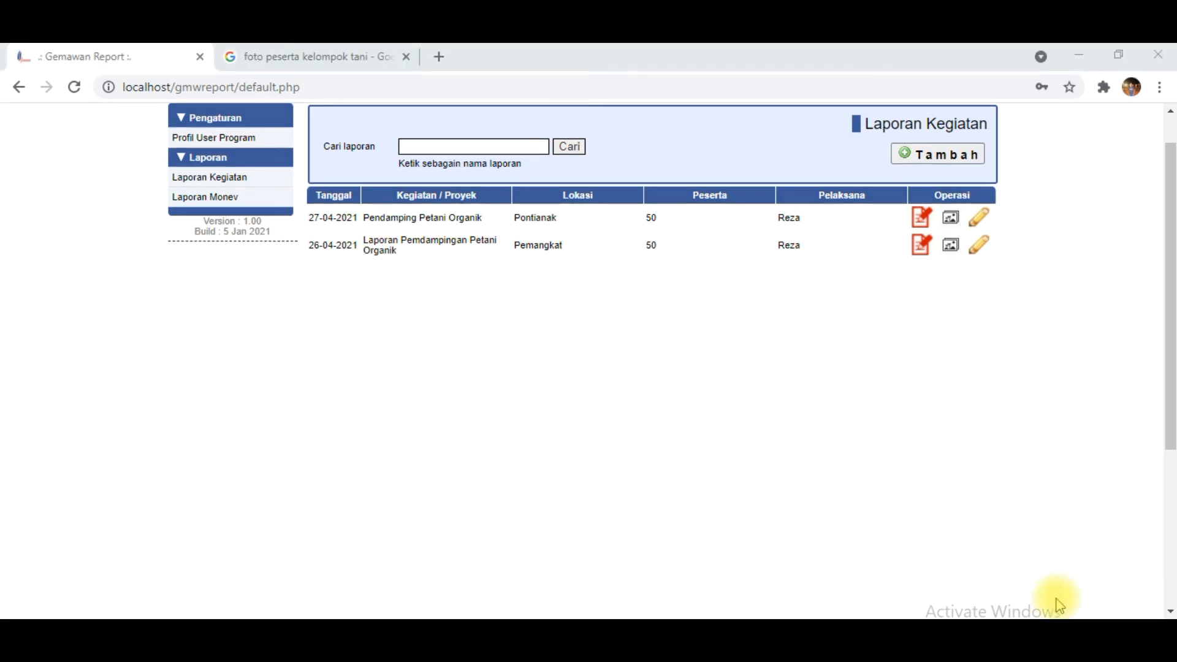
- Start printing the 27-04-2021 report from its print view and set the destination to Canon iP2700 series
left_click(924, 221)
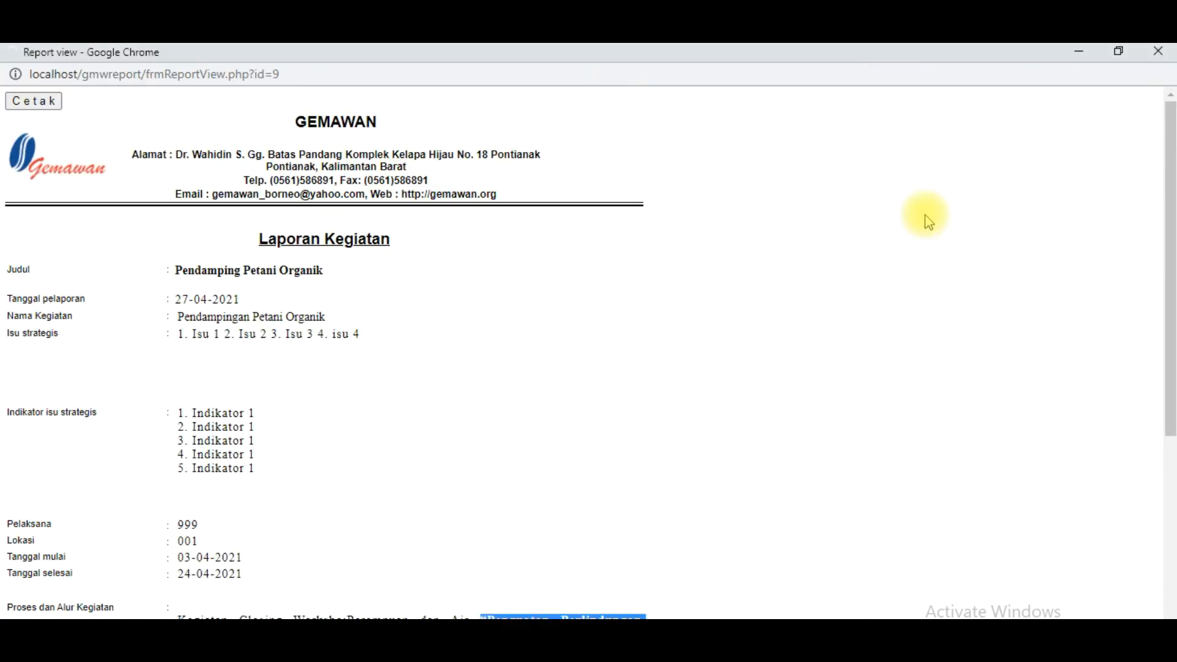
left_click(33, 101)
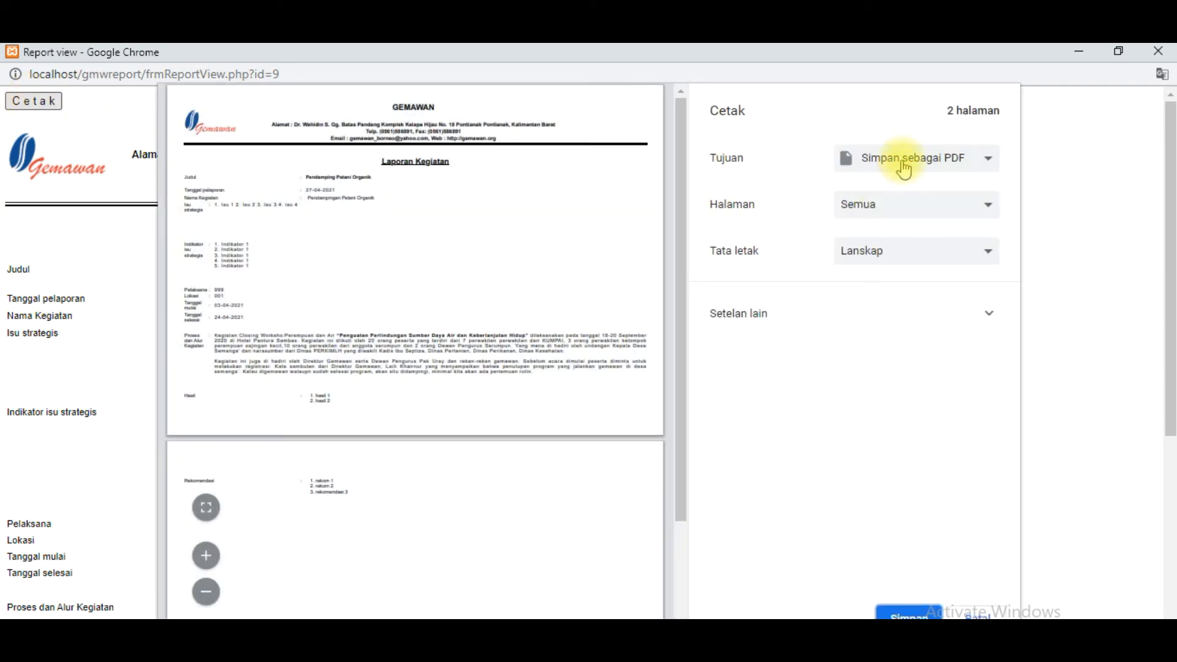
left_click(904, 167)
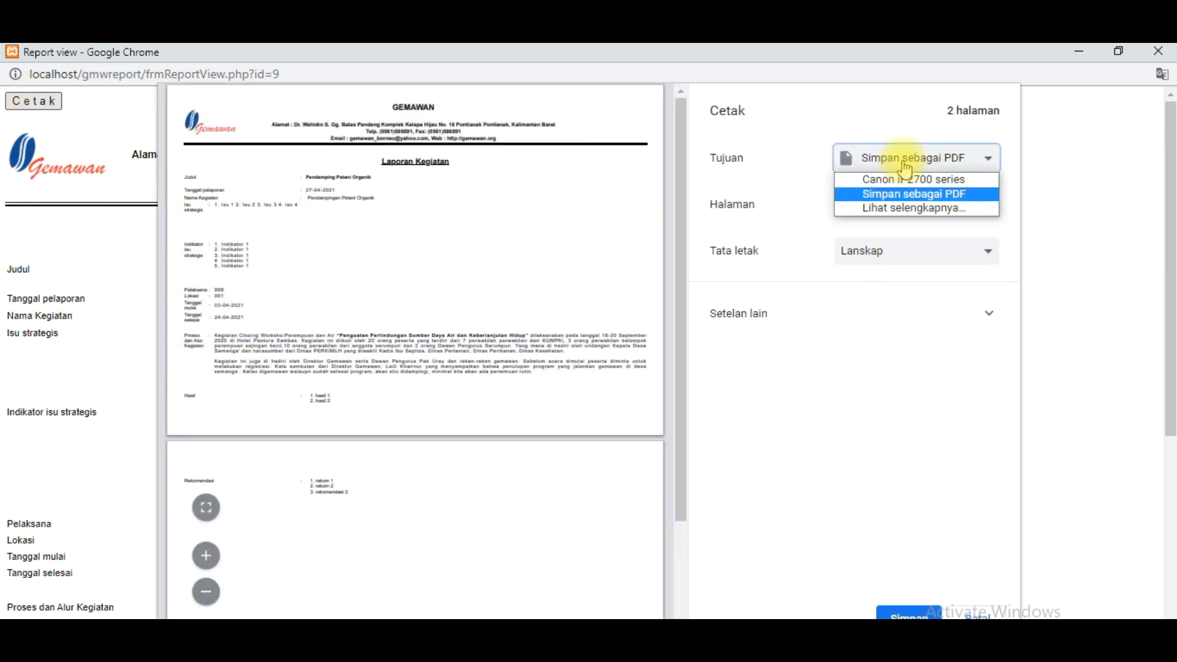
left_click(907, 179)
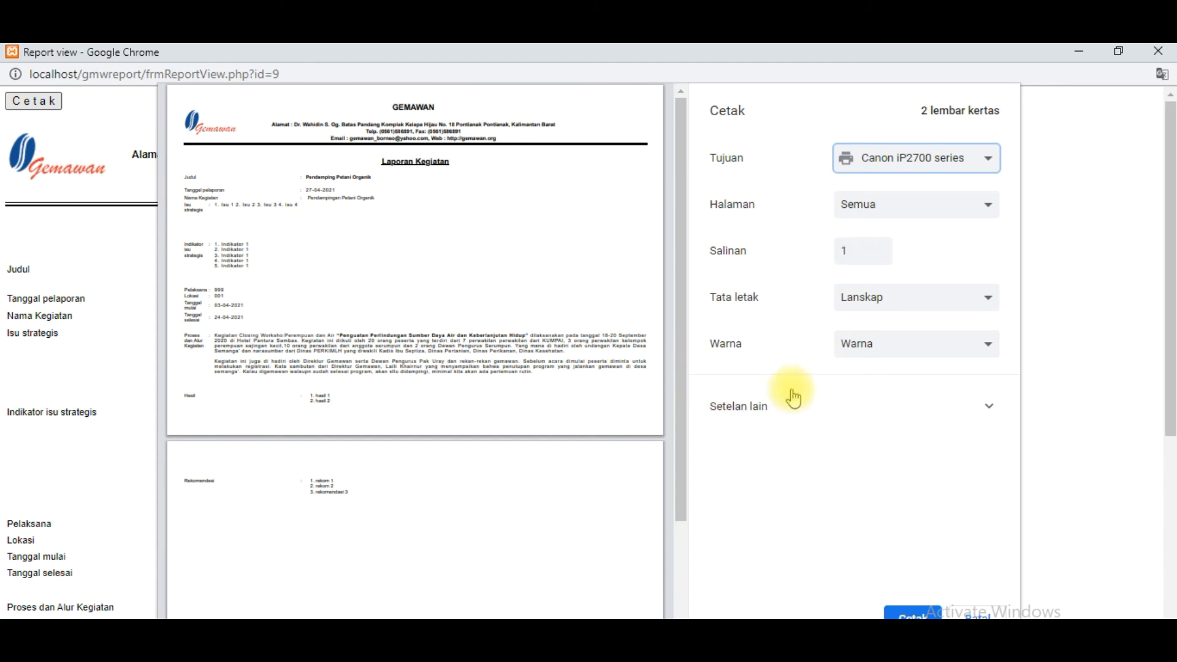
- Expand the additional print settings and examine the paper sizes, pages per sheet, margin, scale, two-sided and header options
left_click(760, 407)
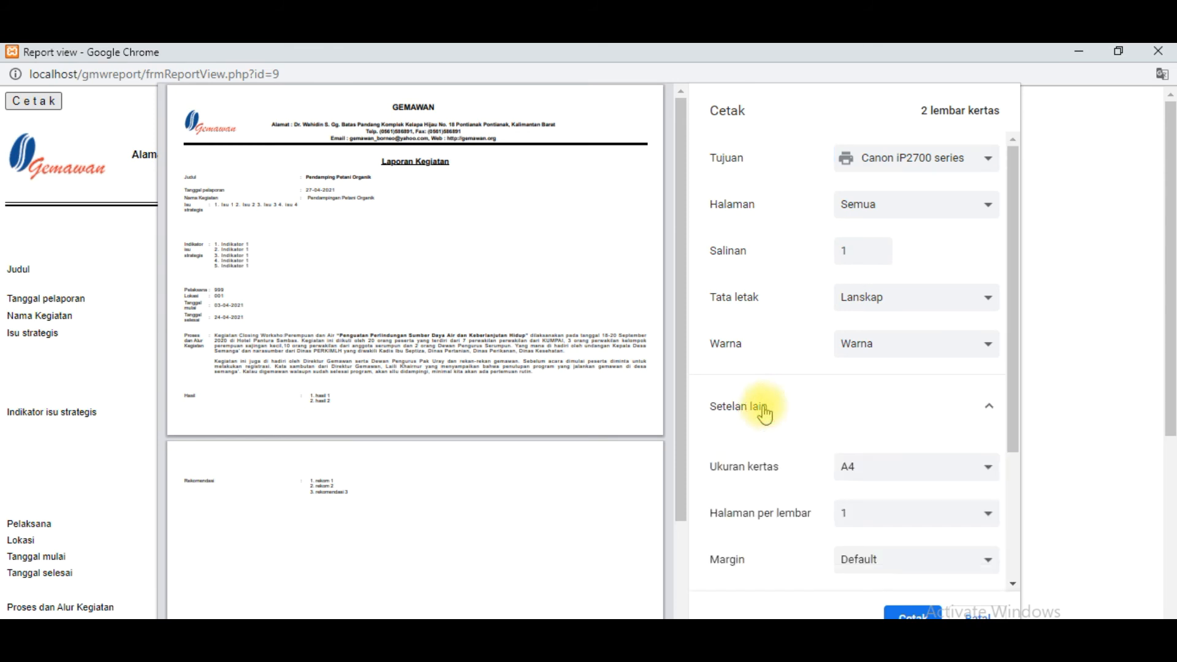
scroll(858, 457, "down", 2)
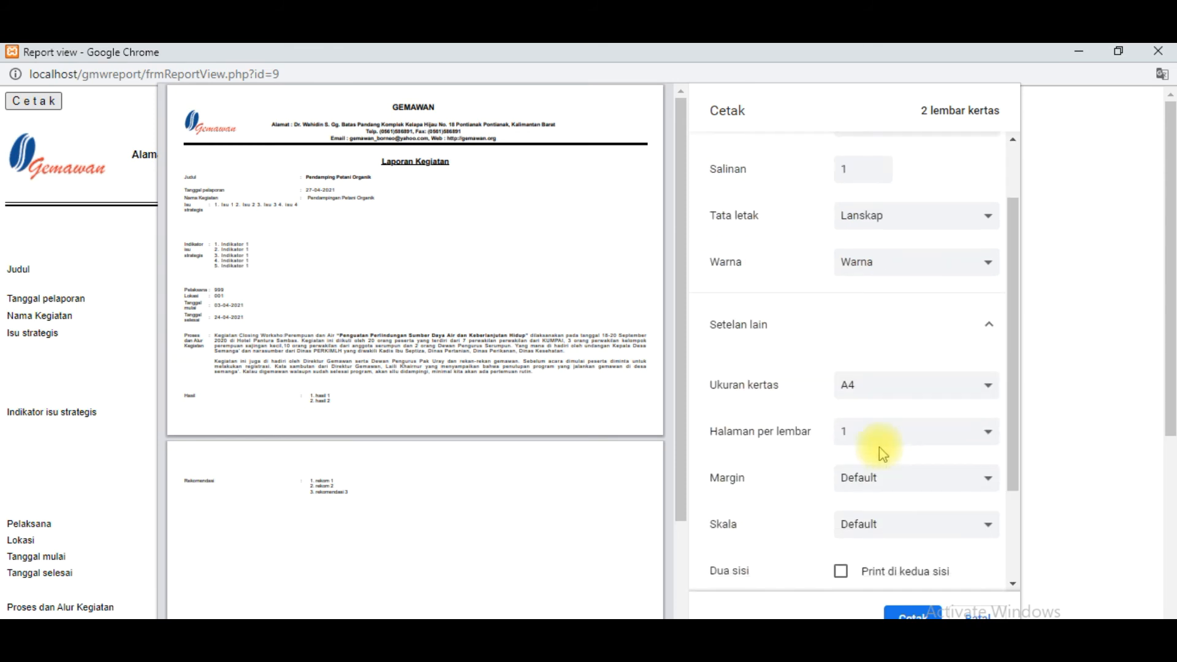
left_click(881, 383)
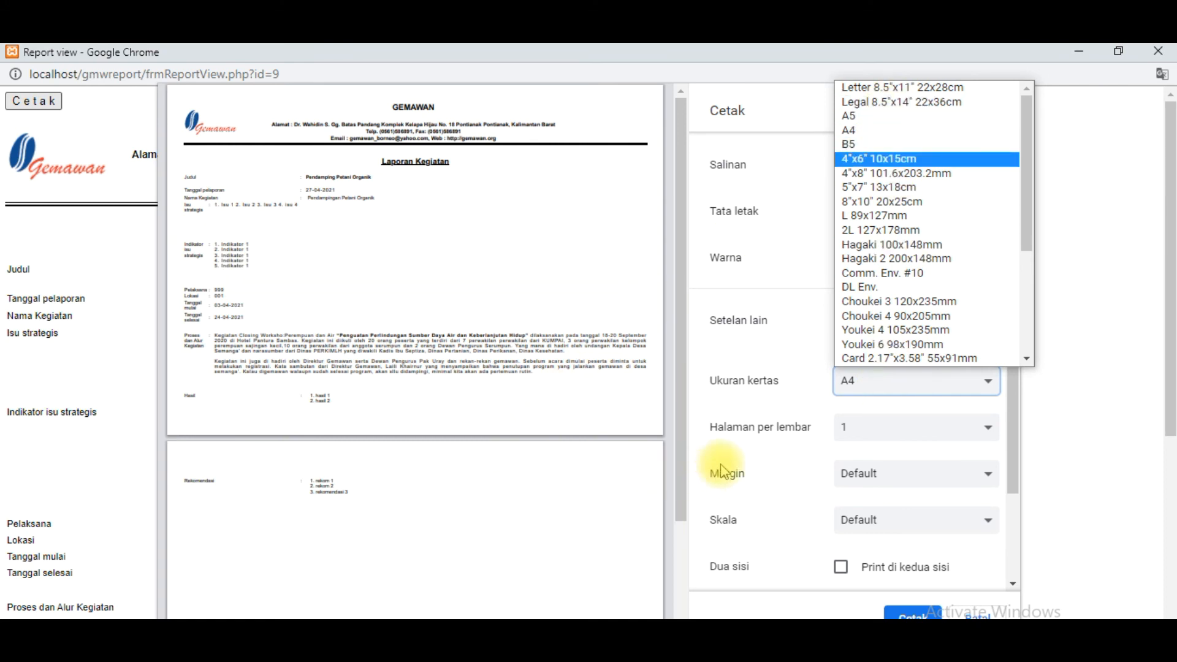
left_click(701, 470)
scroll(736, 460, "down", 4)
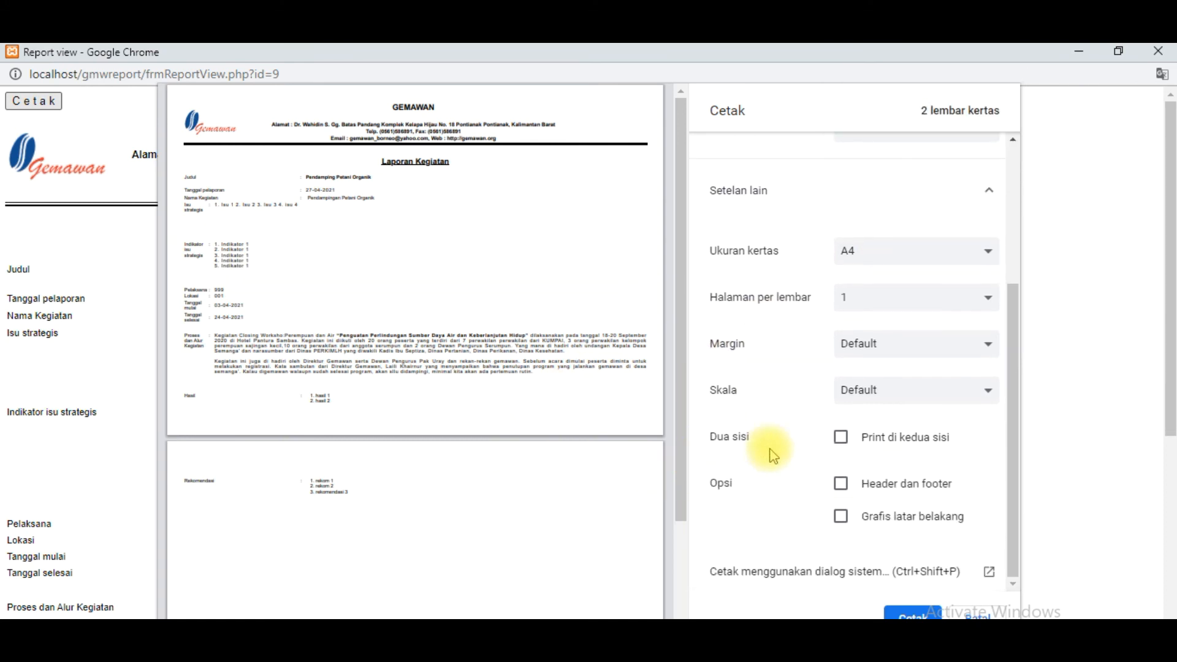
scroll(773, 455, "up", 4)
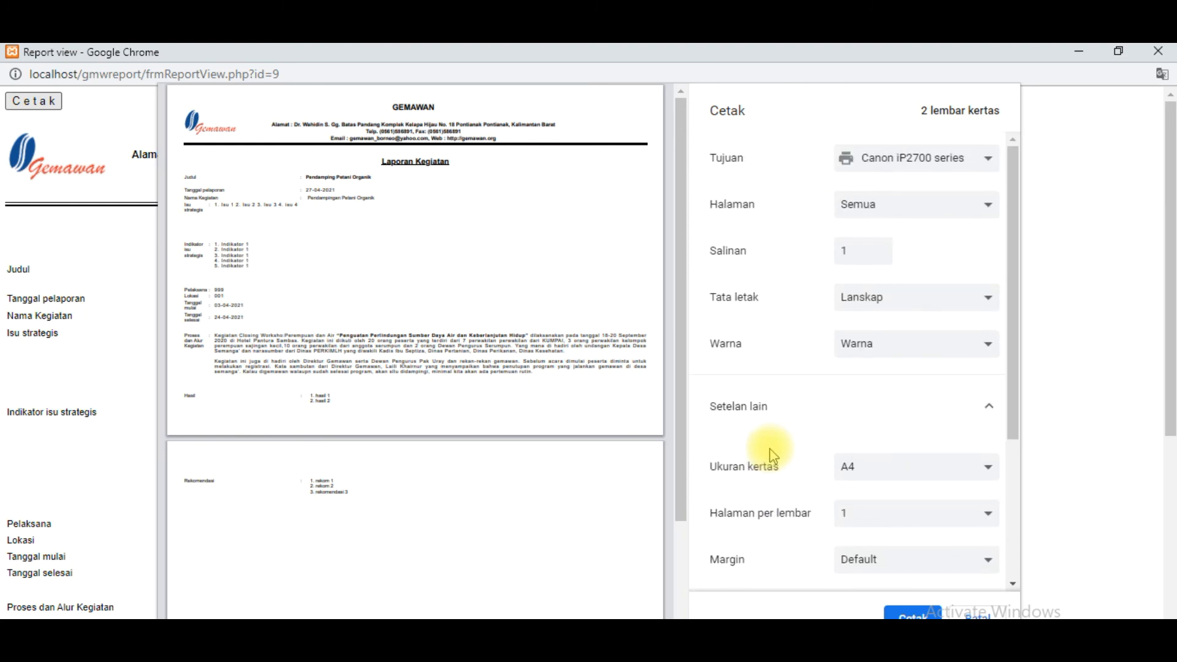
scroll(773, 455, "down", 3)
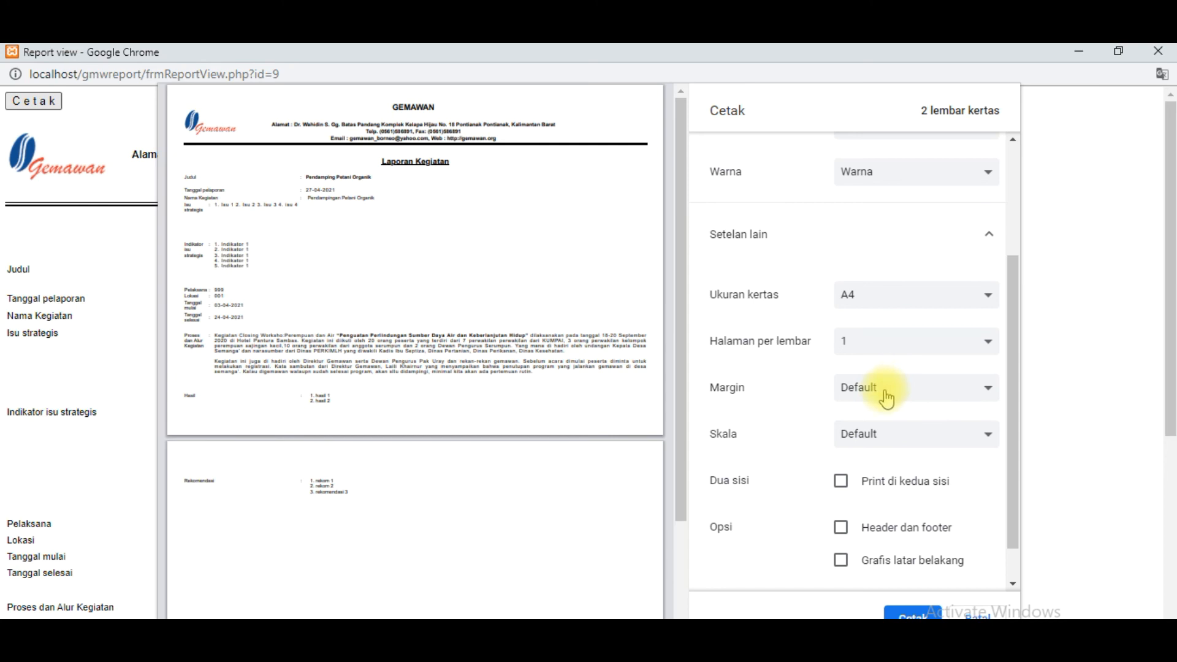
scroll(839, 470, "down", 1)
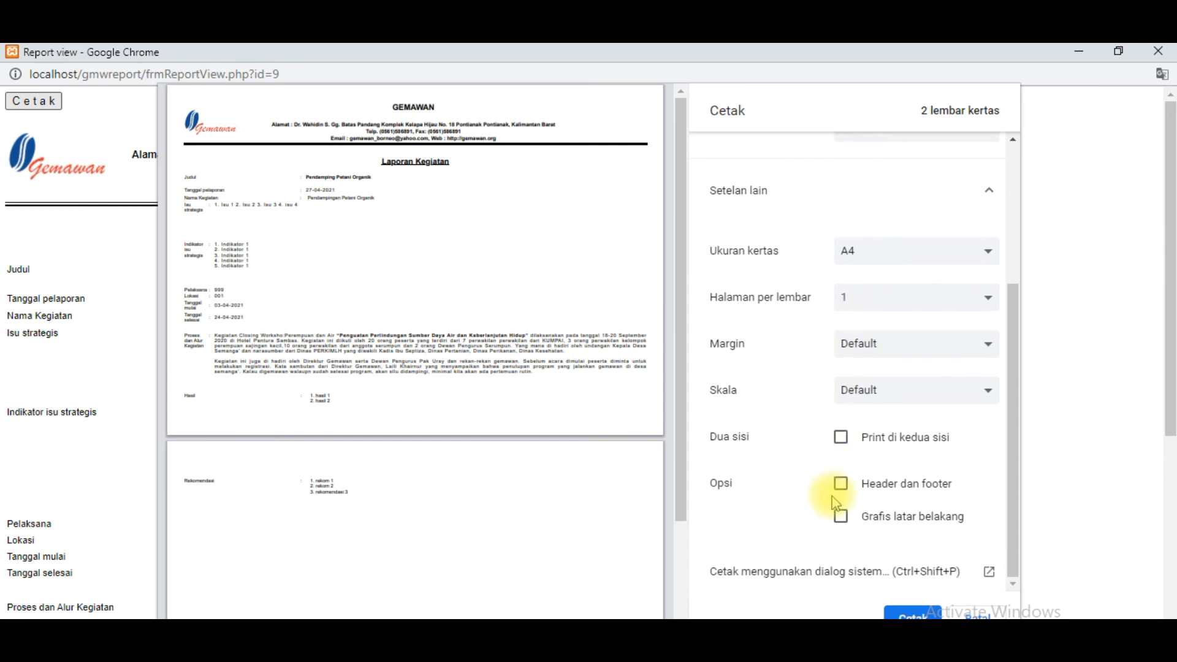
scroll(861, 493, "up", 3)
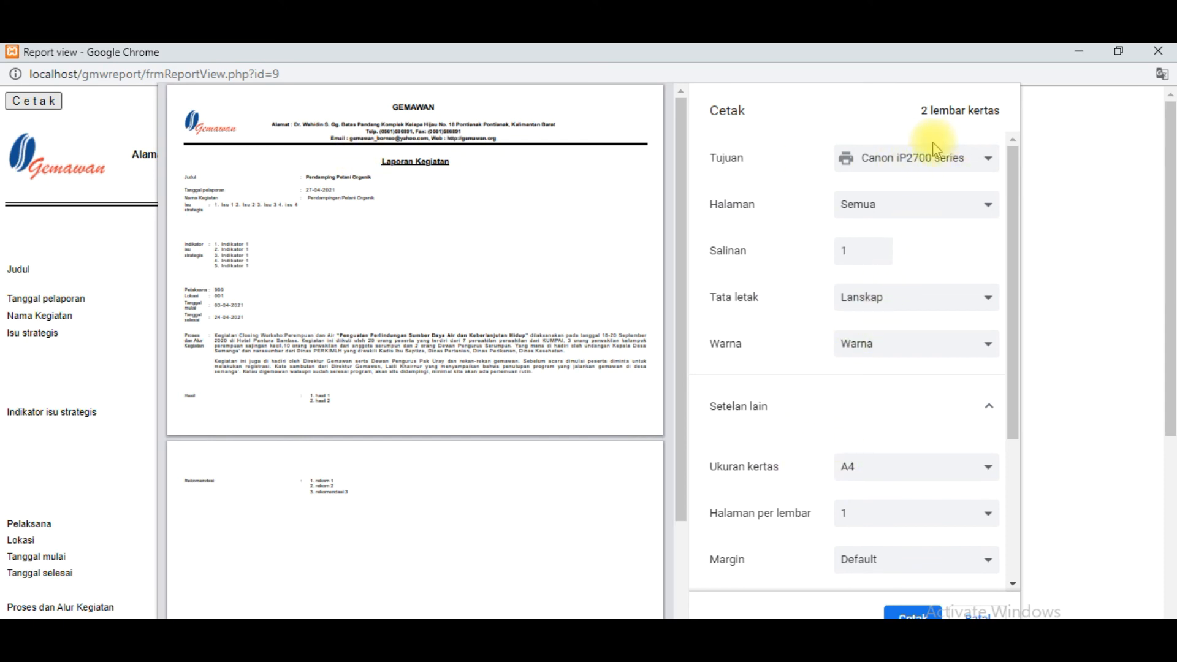
- Switch the print destination to Simpan sebagai PDF and save the file to the Desktop as "Report view tes"
left_click(912, 160)
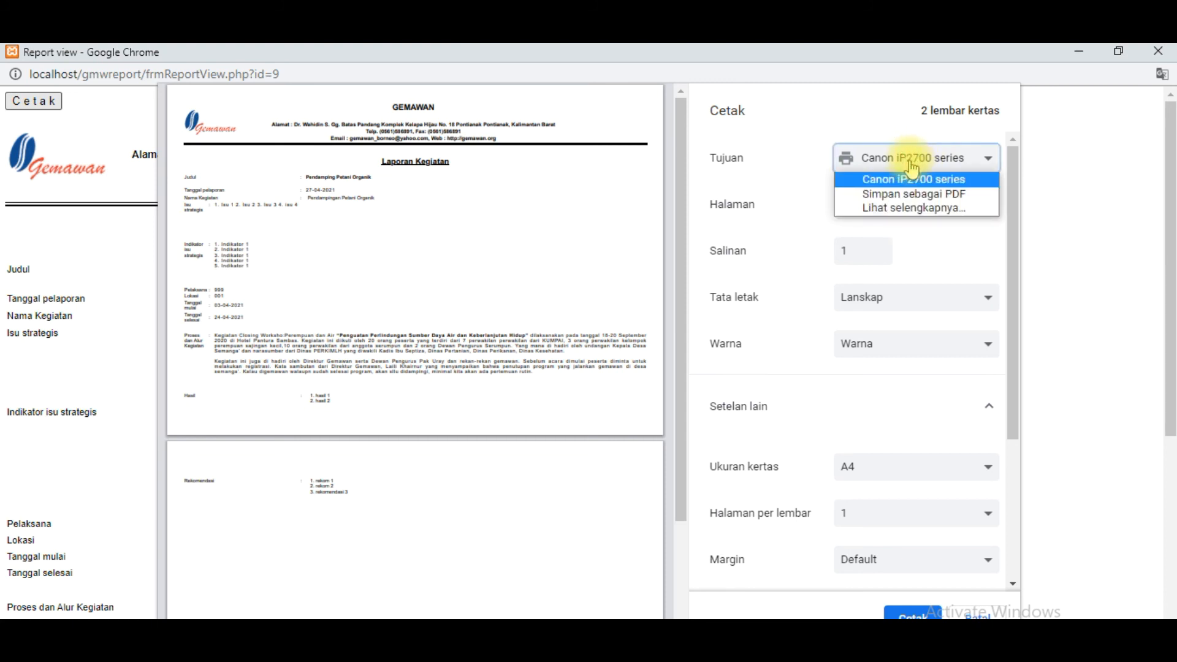
left_click(906, 195)
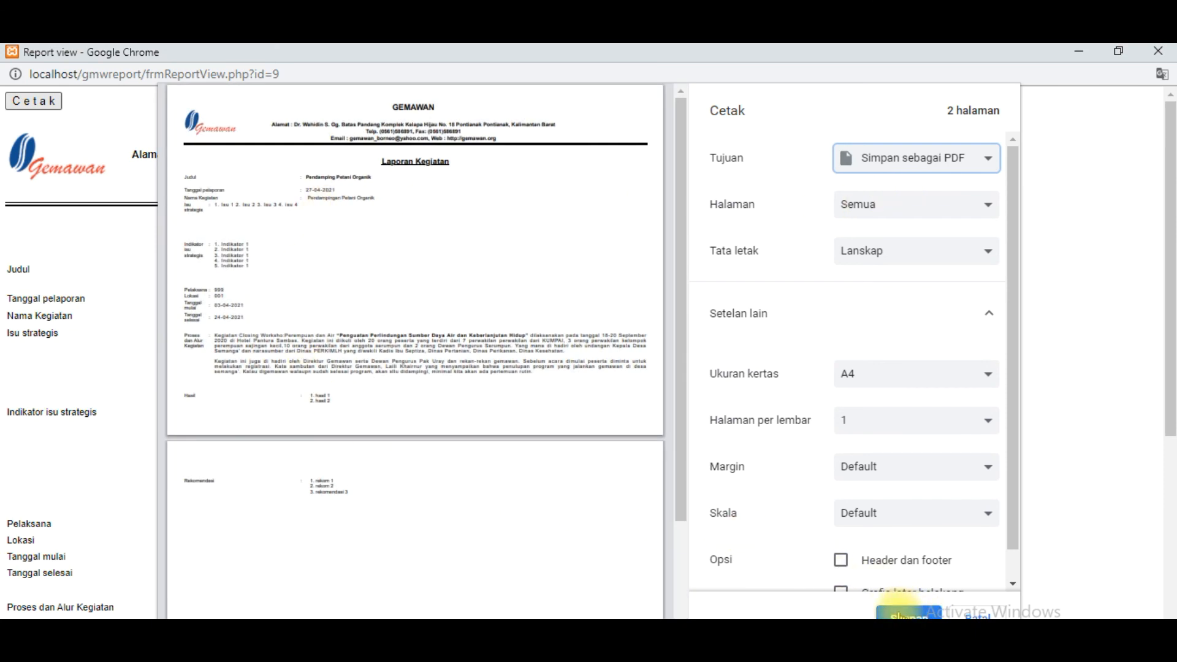
left_click(906, 612)
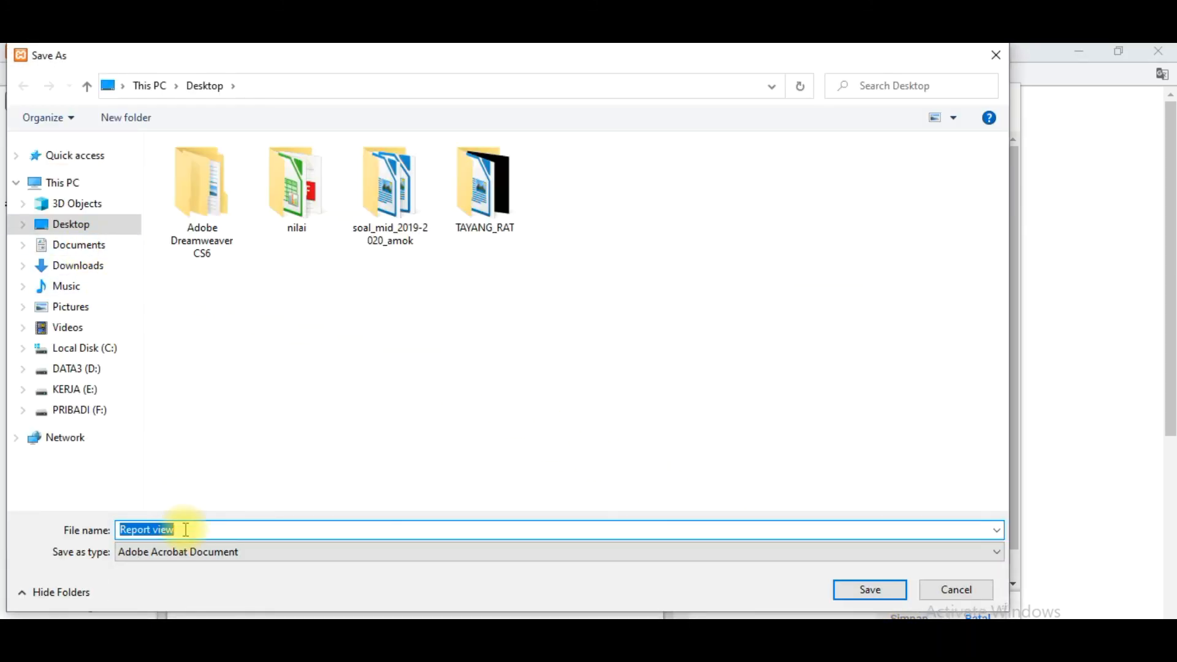
left_click(186, 530)
type("tes")
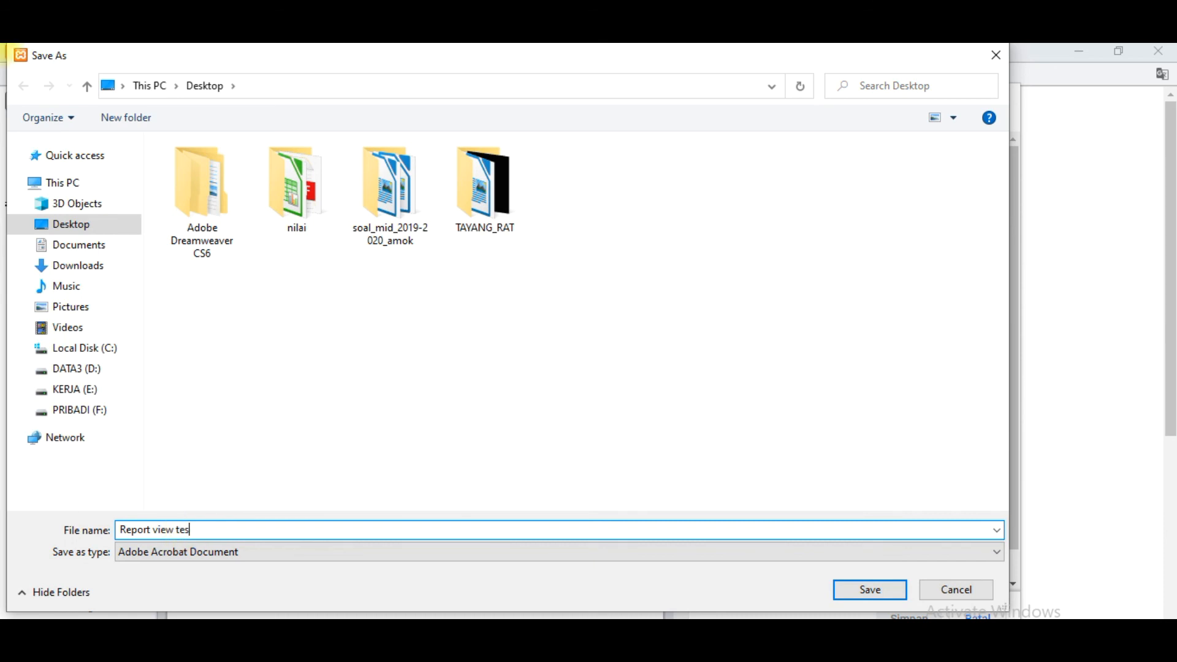
left_click(869, 590)
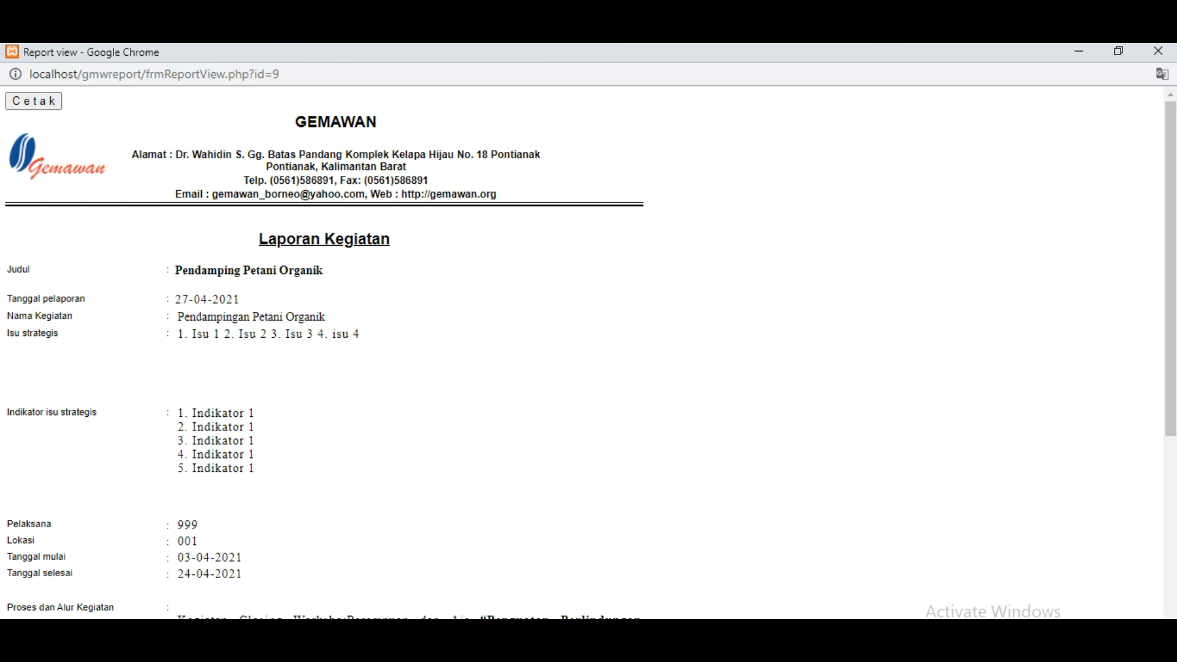
- Minimize all open windows to reach the desktop and locate the saved "Report view tes" PDF
key("alt+Tab")
left_click(1081, 50)
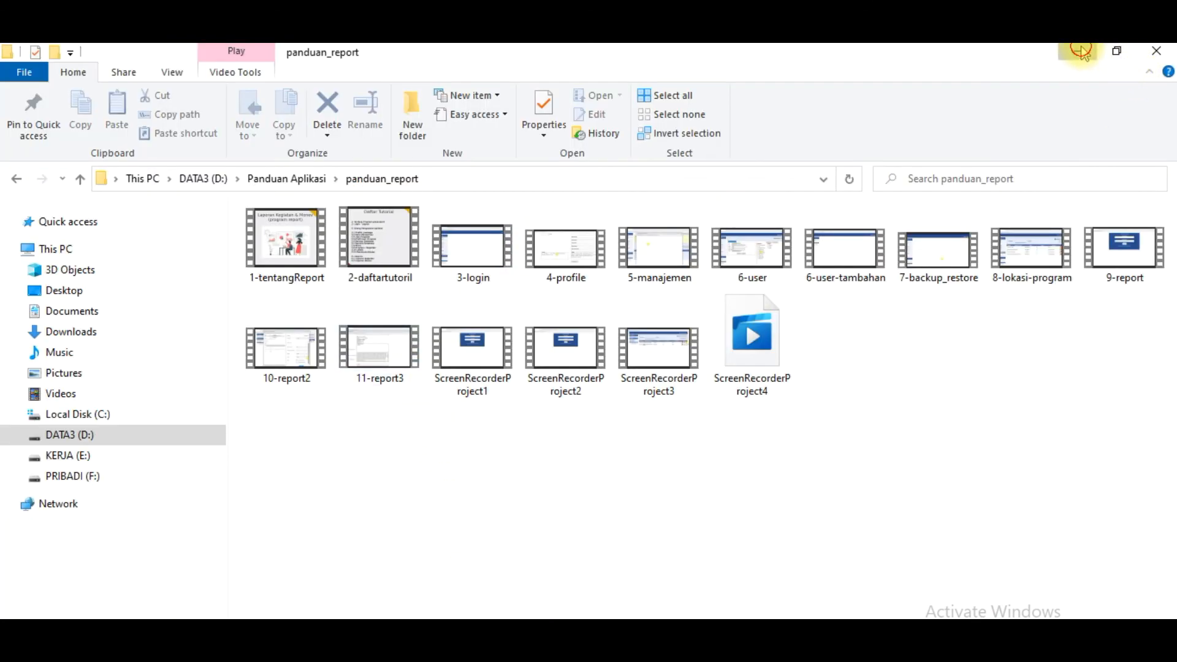
left_click(1081, 49)
left_click(1081, 49)
left_click(1083, 50)
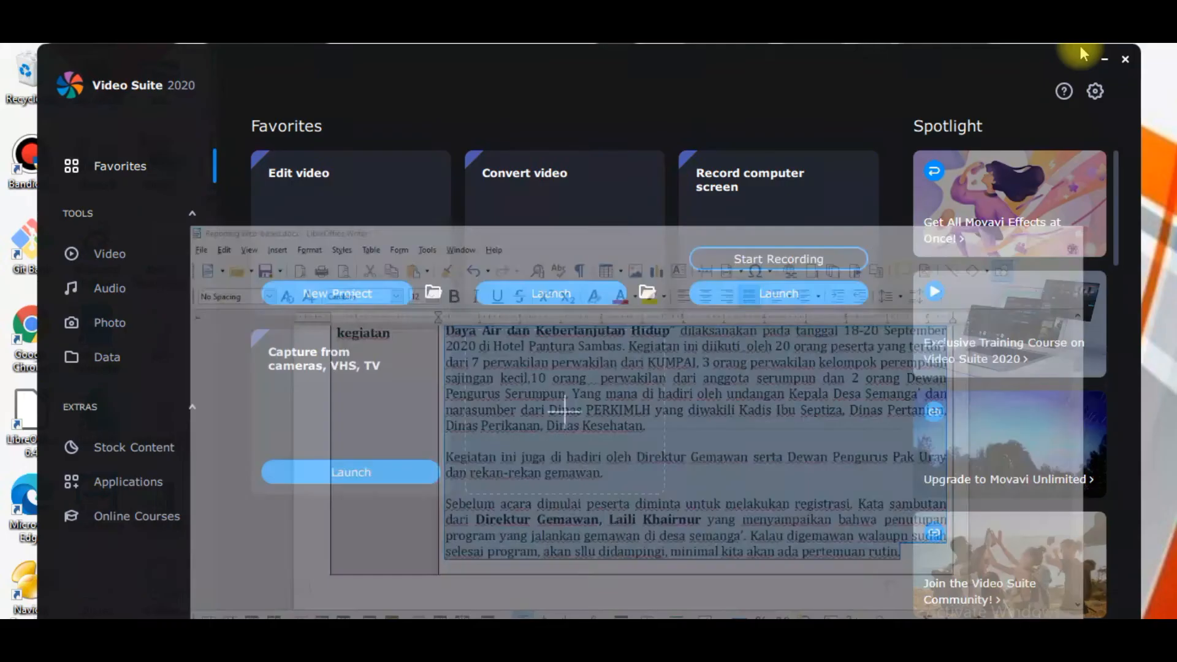
left_click(1098, 60)
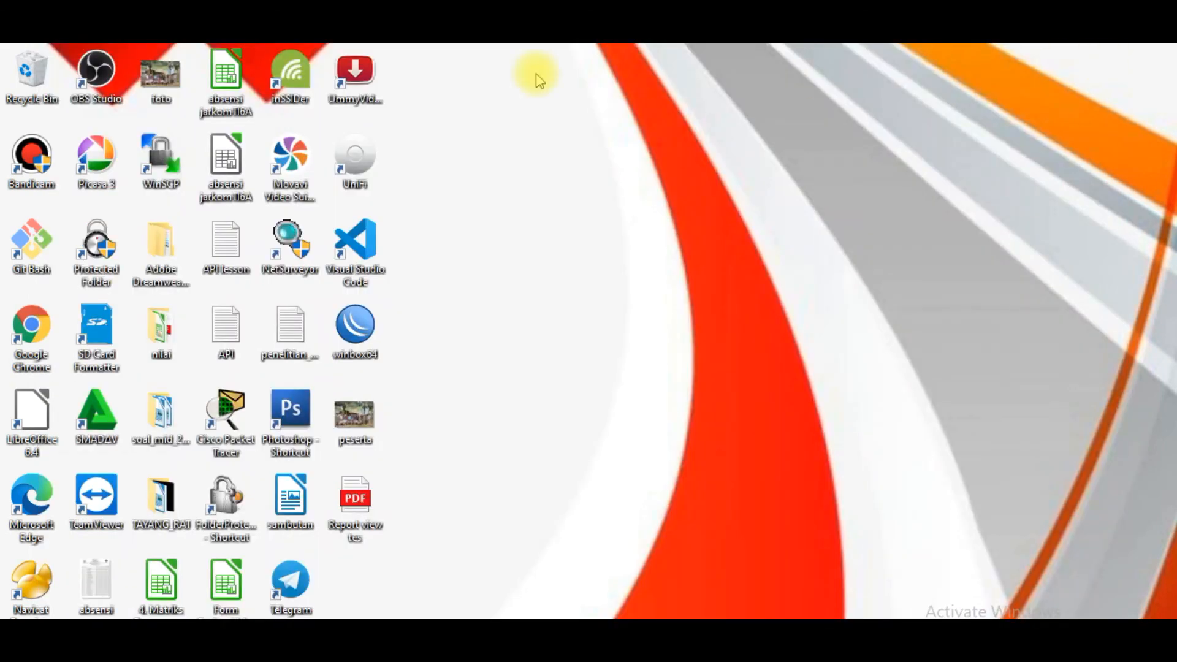
left_click(356, 500)
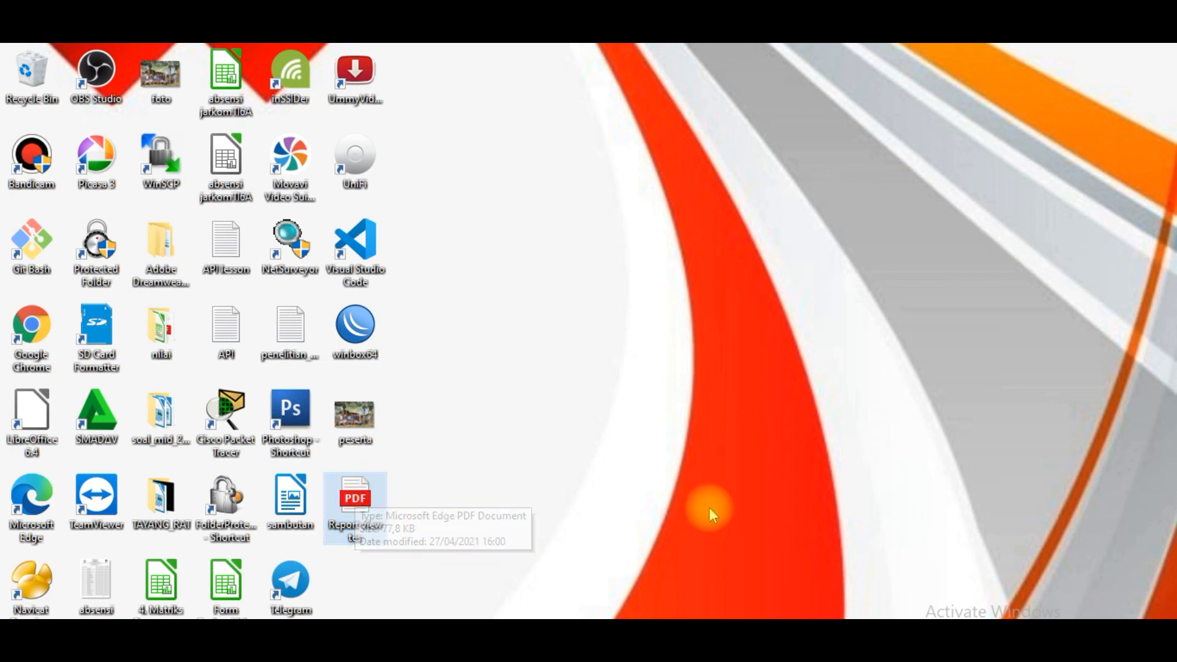
- Open the saved "Report view tes" PDF from the desktop and review the Laporan Kegiatan report through its last page
left_click(727, 491)
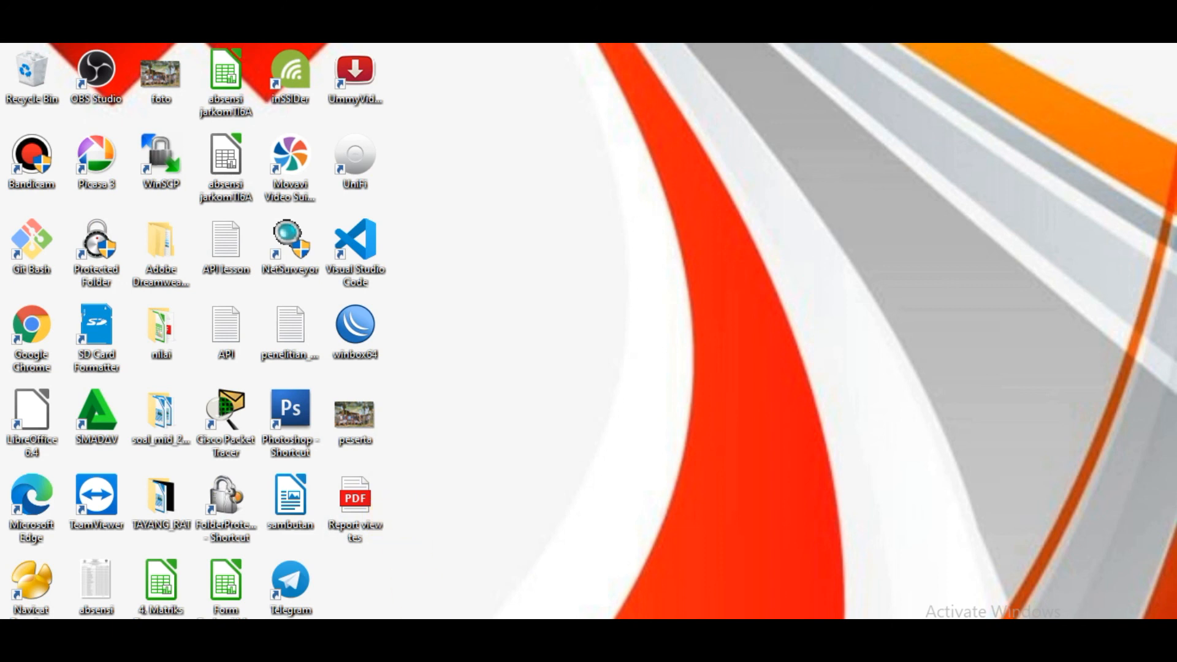
double_click(357, 493)
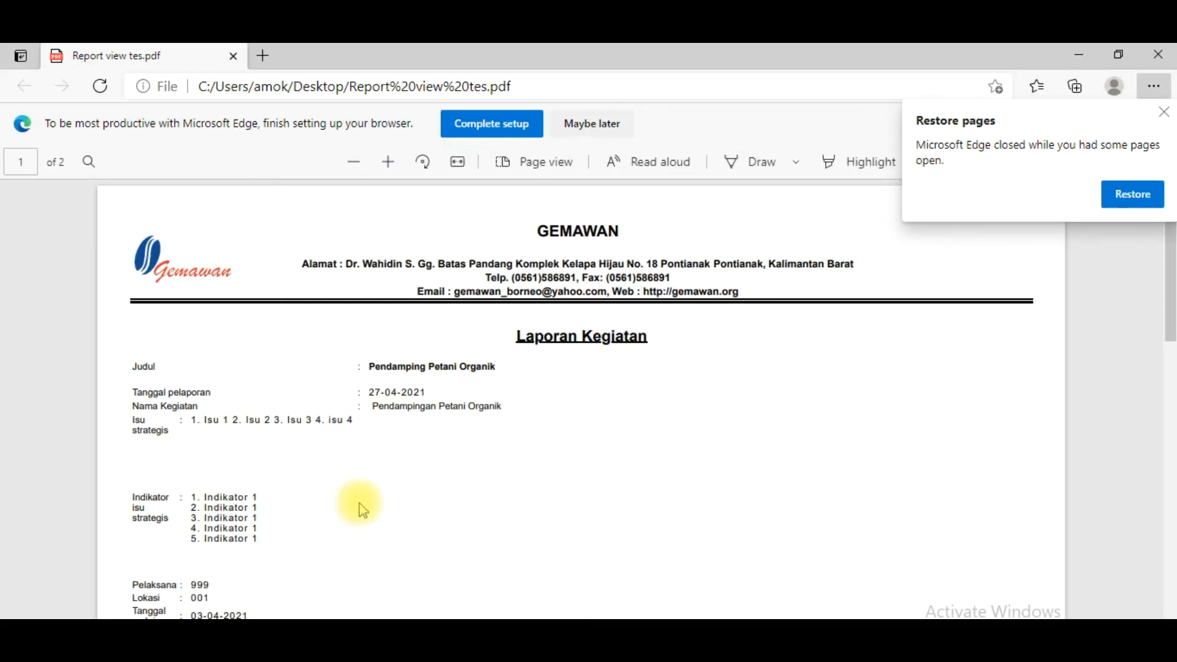
scroll(419, 472, "down", 4)
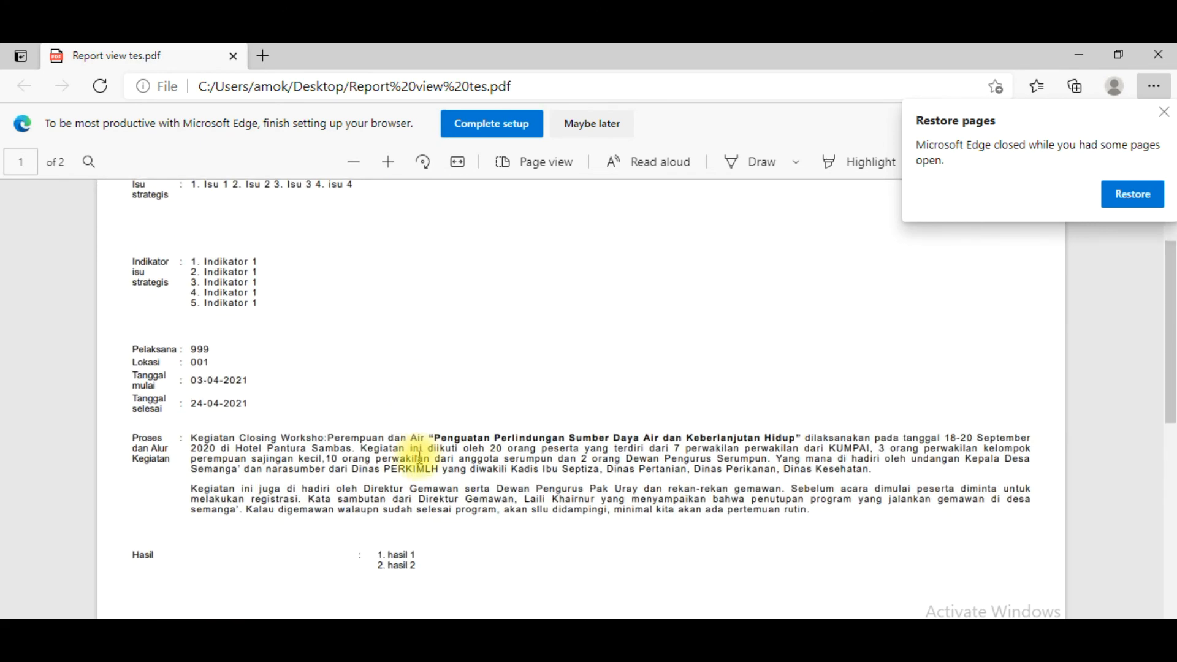
scroll(419, 457, "up", 3)
scroll(423, 455, "up", 2)
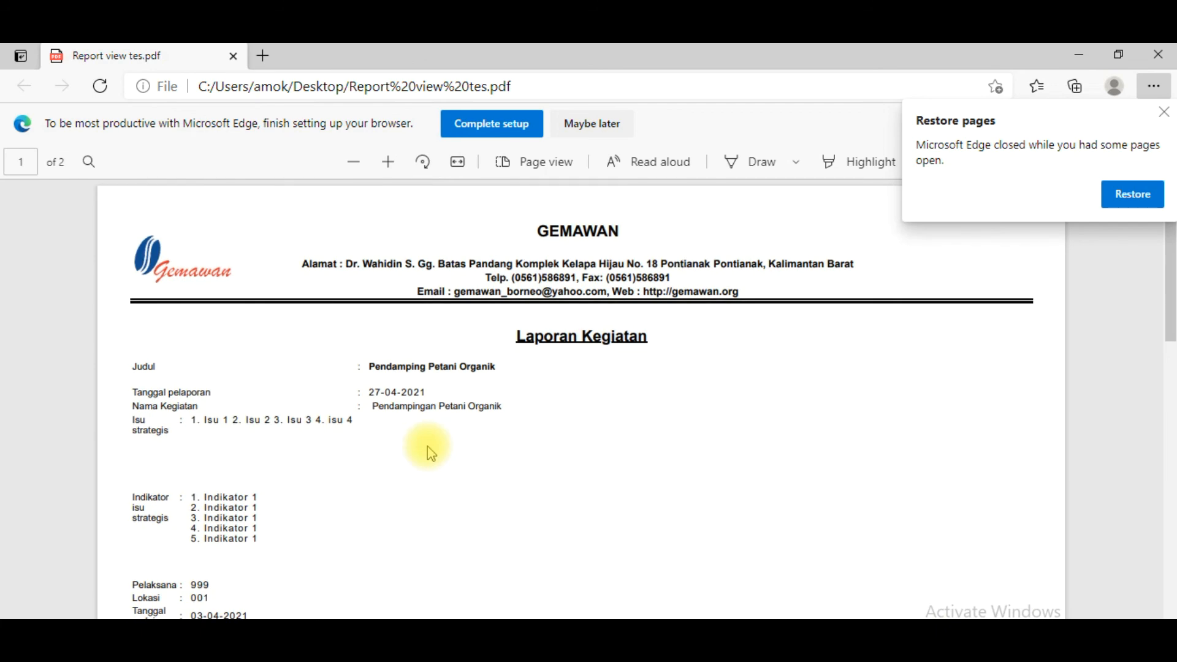
scroll(430, 453, "down", 14)
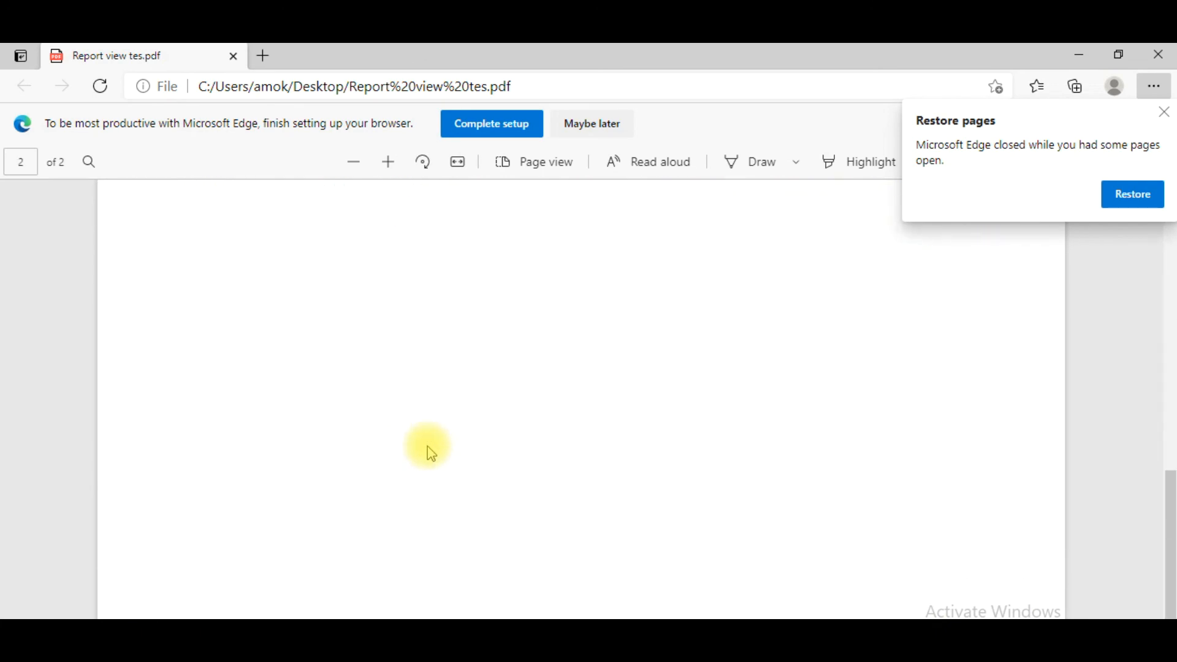
scroll(431, 453, "up", 14)
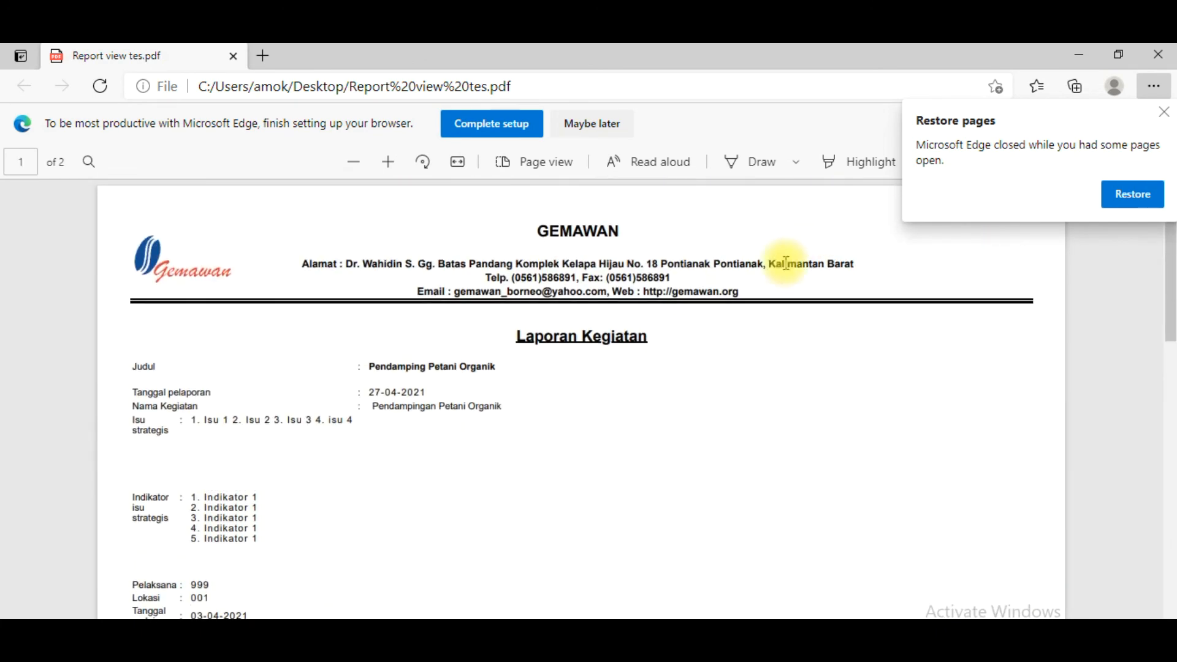